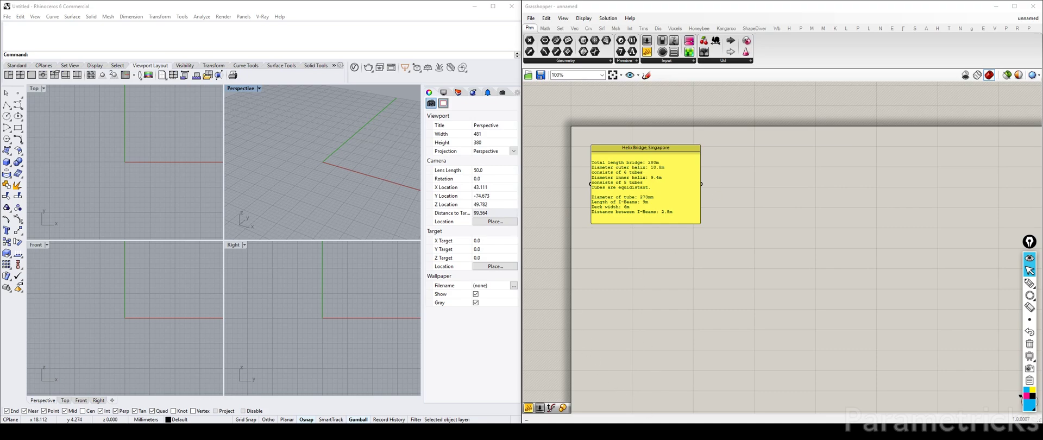
# Switch to the bridge photo in IrfanView, mark the total length in the notes, and trace the deck and outer helix in pink.
pyautogui.hotkey('alt', 'Tab')
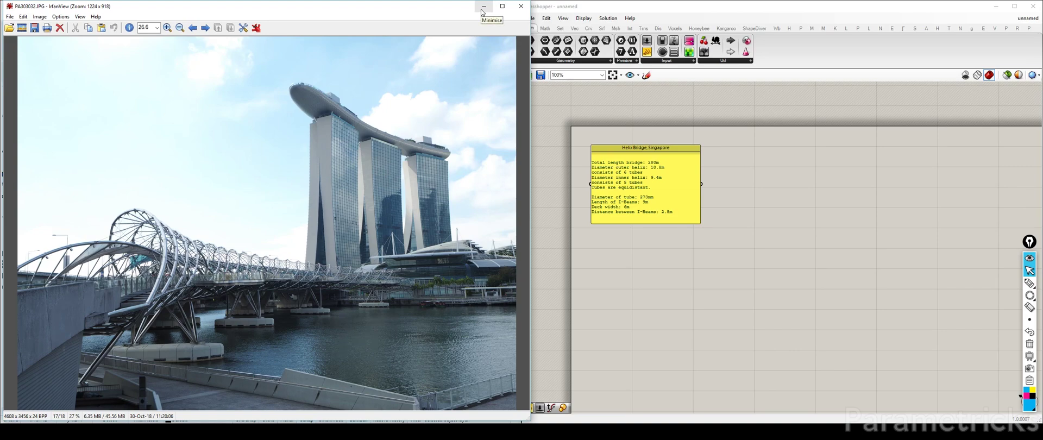
pyautogui.click(1029, 283)
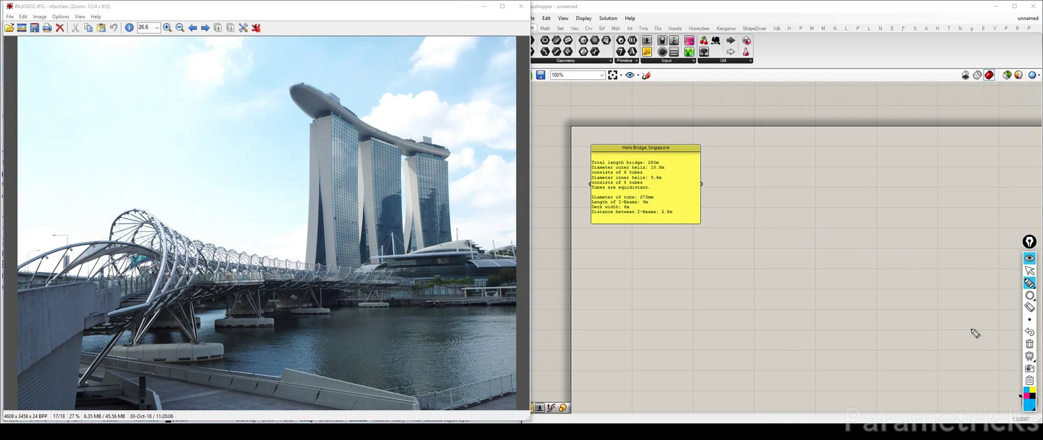
pyautogui.click(1025, 396)
pyautogui.moveTo(660, 162); pyautogui.dragTo(664, 161)
pyautogui.moveTo(102, 305)
pyautogui.mouseDown()
pyautogui.moveTo(301, 278)
pyautogui.moveTo(413, 282)
pyautogui.mouseUp()
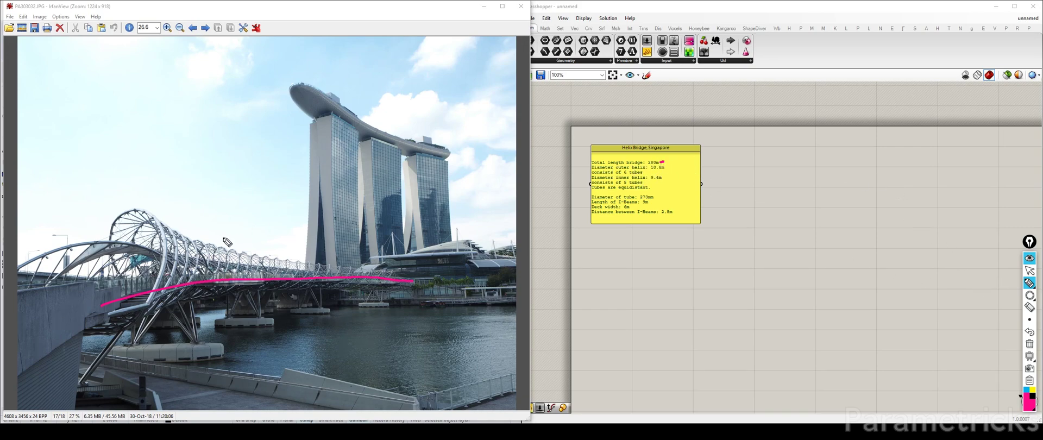
pyautogui.moveTo(147, 301)
pyautogui.mouseDown()
pyautogui.moveTo(166, 247)
pyautogui.moveTo(140, 211)
pyautogui.moveTo(115, 260)
pyautogui.moveTo(123, 285)
pyautogui.moveTo(130, 280)
pyautogui.mouseUp()
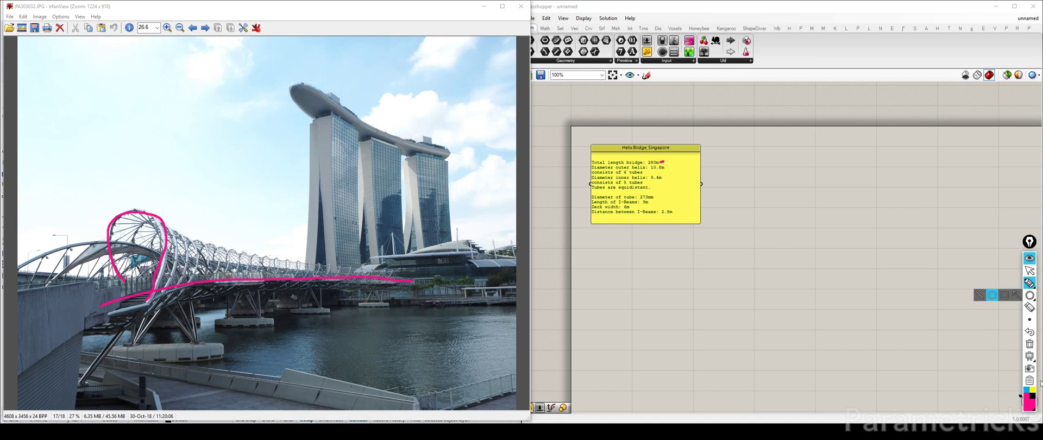
# Sketch the deck cross-section in black on the empty canvas and outline a bridge section on the photo.
pyautogui.click(1032, 396)
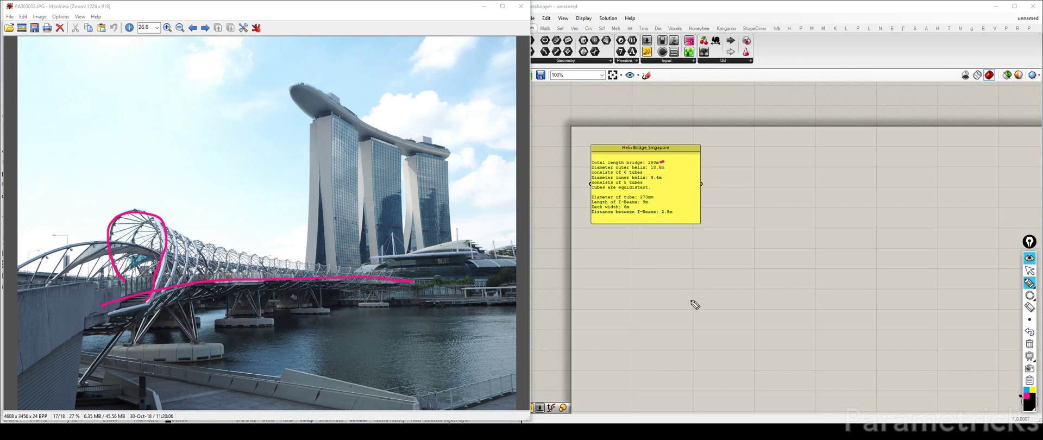
pyautogui.moveTo(631, 290); pyautogui.dragTo(696, 291)
pyautogui.moveTo(648, 275)
pyautogui.mouseDown()
pyautogui.moveTo(647, 288)
pyautogui.moveTo(680, 289)
pyautogui.mouseUp()
pyautogui.moveTo(244, 244)
pyautogui.mouseDown()
pyautogui.moveTo(235, 288)
pyautogui.moveTo(227, 241)
pyautogui.mouseUp()
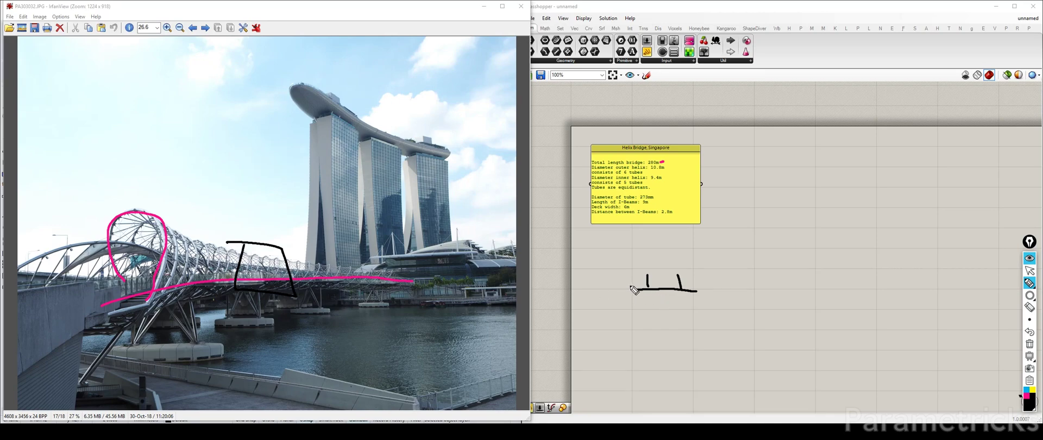
pyautogui.moveTo(647, 284)
pyautogui.mouseDown()
pyautogui.moveTo(677, 286)
pyautogui.moveTo(648, 286)
pyautogui.mouseUp()
# Mark the six outer-helix tube positions around the deck sketch with pink crosses.
pyautogui.click(1028, 319)
pyautogui.moveTo(1029, 303)
pyautogui.click(1026, 397)
pyautogui.moveTo(692, 284); pyautogui.dragTo(700, 294)
pyautogui.moveTo(700, 285); pyautogui.dragTo(692, 294)
pyautogui.moveTo(633, 284); pyautogui.dragTo(628, 293)
pyautogui.moveTo(678, 261)
pyautogui.mouseDown()
pyautogui.moveTo(690, 262)
pyautogui.moveTo(661, 250)
pyautogui.moveTo(634, 262)
pyautogui.mouseUp()
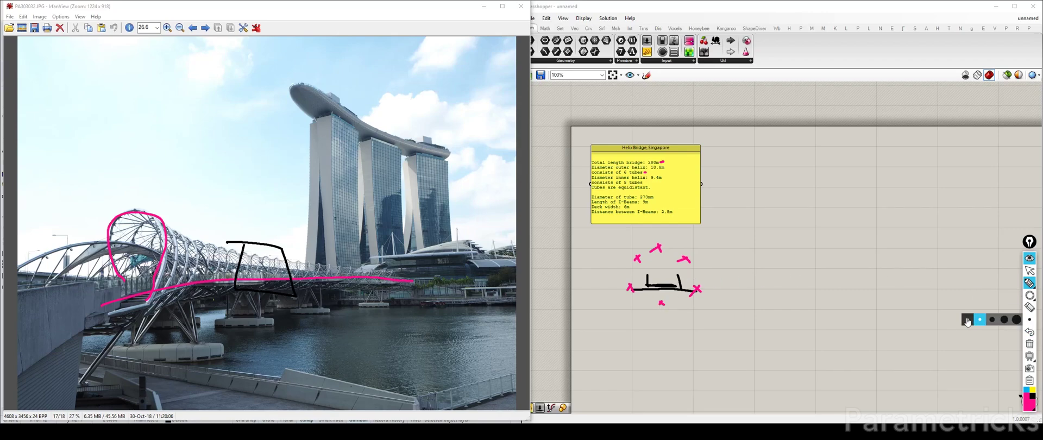
# Draw the outer helix circle through the pink crosses and label it D = 10,8 m and R = 5,4 m.
pyautogui.moveTo(693, 262)
pyautogui.mouseDown()
pyautogui.moveTo(665, 247)
pyautogui.moveTo(641, 253)
pyautogui.moveTo(630, 286)
pyautogui.moveTo(685, 300)
pyautogui.moveTo(706, 258)
pyautogui.moveTo(743, 263)
pyautogui.moveTo(734, 264)
pyautogui.moveTo(770, 246)
pyautogui.moveTo(760, 264)
pyautogui.moveTo(801, 254)
pyautogui.moveTo(822, 267)
pyautogui.moveTo(843, 254)
pyautogui.moveTo(853, 267)
pyautogui.mouseUp()
pyautogui.moveTo(876, 259)
pyautogui.mouseDown()
pyautogui.moveTo(881, 268)
pyautogui.moveTo(878, 254)
pyautogui.mouseUp()
pyautogui.moveTo(765, 273)
pyautogui.mouseDown()
pyautogui.moveTo(766, 287)
pyautogui.moveTo(782, 287)
pyautogui.mouseUp()
pyautogui.moveTo(798, 279)
pyautogui.mouseDown()
pyautogui.moveTo(852, 289)
pyautogui.moveTo(861, 302)
pyautogui.mouseUp()
pyautogui.moveTo(873, 282)
pyautogui.mouseDown()
pyautogui.moveTo(883, 305)
pyautogui.moveTo(915, 260)
pyautogui.moveTo(930, 271)
pyautogui.mouseUp()
# Trace the inner helix on the photo in blue and mark its diameter in the notes.
pyautogui.click(1025, 390)
pyautogui.moveTo(1029, 319)
pyautogui.click(979, 320)
pyautogui.moveTo(13, 268)
pyautogui.mouseDown()
pyautogui.moveTo(85, 250)
pyautogui.moveTo(162, 259)
pyautogui.moveTo(187, 286)
pyautogui.mouseUp()
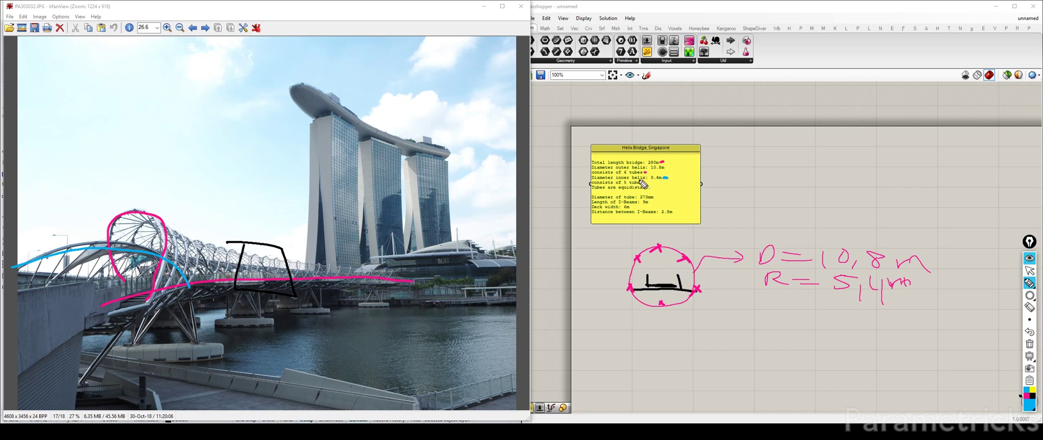
pyautogui.moveTo(629, 186); pyautogui.dragTo(636, 184)
pyautogui.click(1028, 336)
# Mark the five inner-helix tube positions on the cross-section sketch with blue crosses.
pyautogui.moveTo(632, 284); pyautogui.dragTo(628, 293)
pyautogui.moveTo(697, 286); pyautogui.dragTo(686, 296)
pyautogui.moveTo(687, 286); pyautogui.dragTo(698, 295)
pyautogui.moveTo(650, 259); pyautogui.dragTo(645, 265)
pyautogui.moveTo(665, 258); pyautogui.dragTo(665, 265)
pyautogui.moveTo(658, 298); pyautogui.dragTo(658, 307)
# Draw the blue inner helix circle dipping below the outer circle, and mark its lowest point with a cross.
pyautogui.moveTo(667, 265)
pyautogui.mouseDown()
pyautogui.moveTo(652, 263)
pyautogui.moveTo(632, 293)
pyautogui.moveTo(679, 308)
pyautogui.moveTo(694, 278)
pyautogui.moveTo(653, 261)
pyautogui.mouseUp()
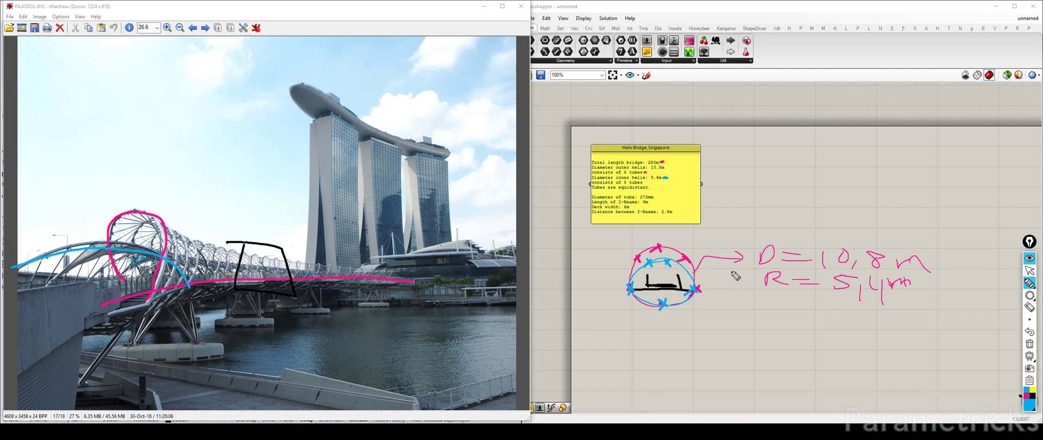
pyautogui.click(1029, 331)
pyautogui.moveTo(668, 262)
pyautogui.mouseDown()
pyautogui.moveTo(639, 270)
pyautogui.moveTo(630, 287)
pyautogui.moveTo(631, 304)
pyautogui.moveTo(659, 324)
pyautogui.moveTo(698, 309)
pyautogui.moveTo(674, 266)
pyautogui.mouseUp()
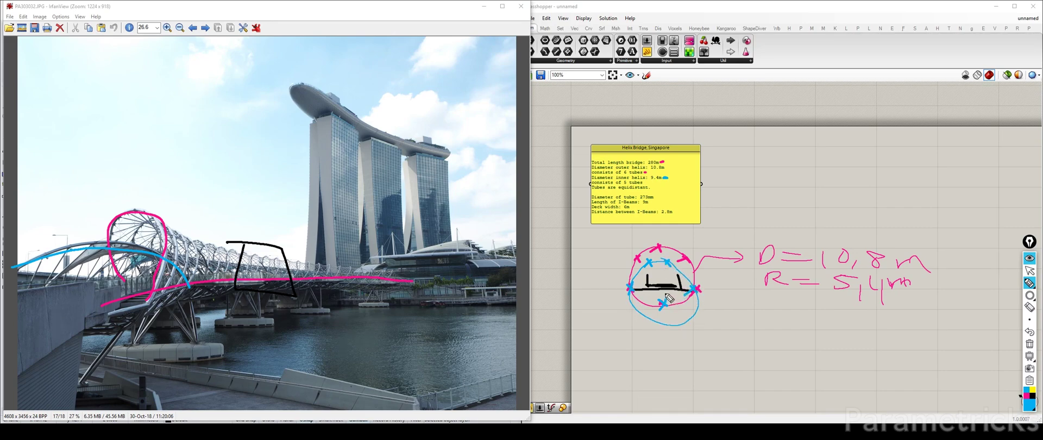
pyautogui.moveTo(663, 301); pyautogui.dragTo(659, 298)
pyautogui.moveTo(658, 320); pyautogui.dragTo(659, 326)
pyautogui.moveTo(596, 288)
pyautogui.mouseDown()
pyautogui.moveTo(718, 286)
pyautogui.moveTo(623, 335)
pyautogui.moveTo(607, 287)
pyautogui.mouseUp()
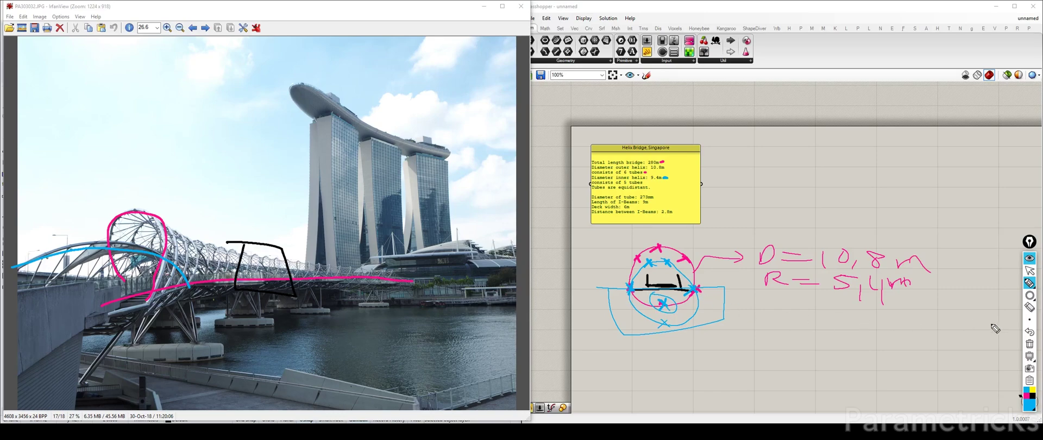
pyautogui.click(1029, 332)
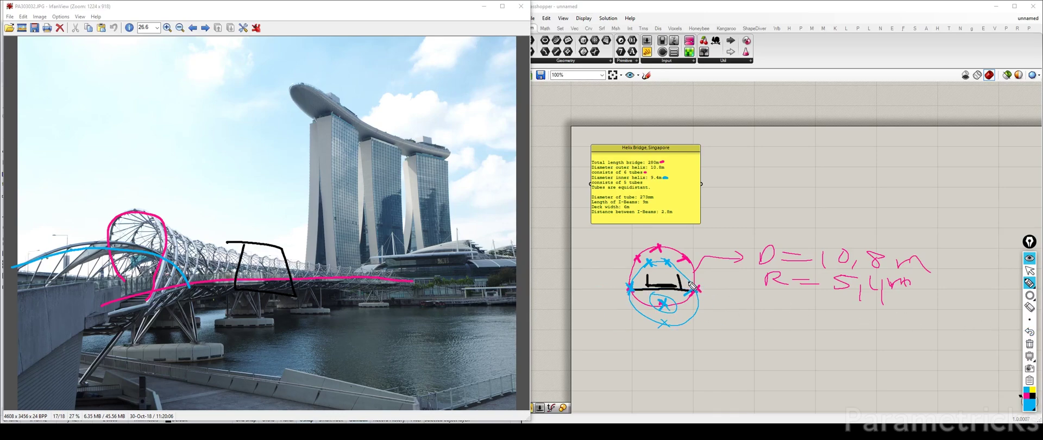
# Add a leader labelled D = 9,4 m to the inner helix circle, and clear all screen annotations.
pyautogui.moveTo(690, 281); pyautogui.dragTo(748, 308)
pyautogui.moveTo(614, 290); pyautogui.dragTo(707, 292)
pyautogui.moveTo(767, 303)
pyautogui.mouseDown()
pyautogui.moveTo(763, 315)
pyautogui.moveTo(802, 306)
pyautogui.mouseUp()
pyautogui.moveTo(787, 312)
pyautogui.mouseDown()
pyautogui.moveTo(826, 308)
pyautogui.moveTo(844, 320)
pyautogui.mouseUp()
pyautogui.moveTo(857, 307); pyautogui.dragTo(866, 318)
pyautogui.moveTo(872, 305)
pyautogui.mouseDown()
pyautogui.moveTo(873, 316)
pyautogui.moveTo(834, 299)
pyautogui.moveTo(821, 318)
pyautogui.mouseUp()
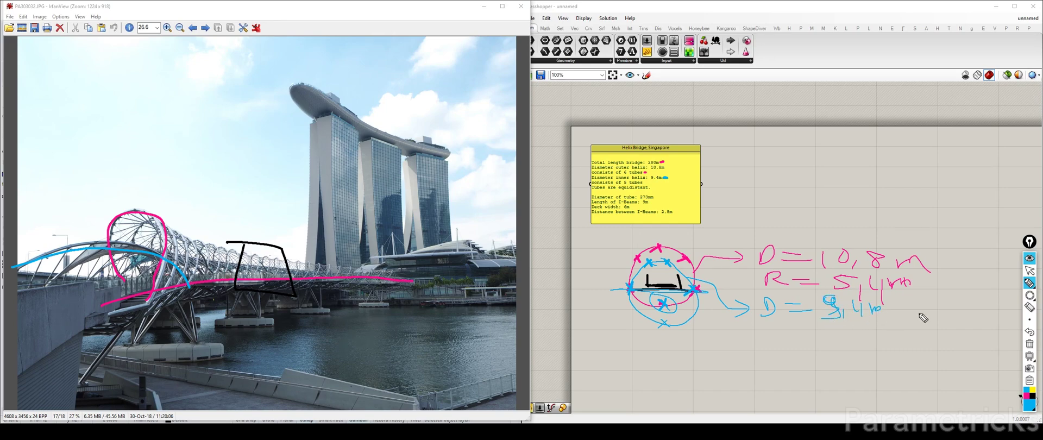
pyautogui.click(1029, 344)
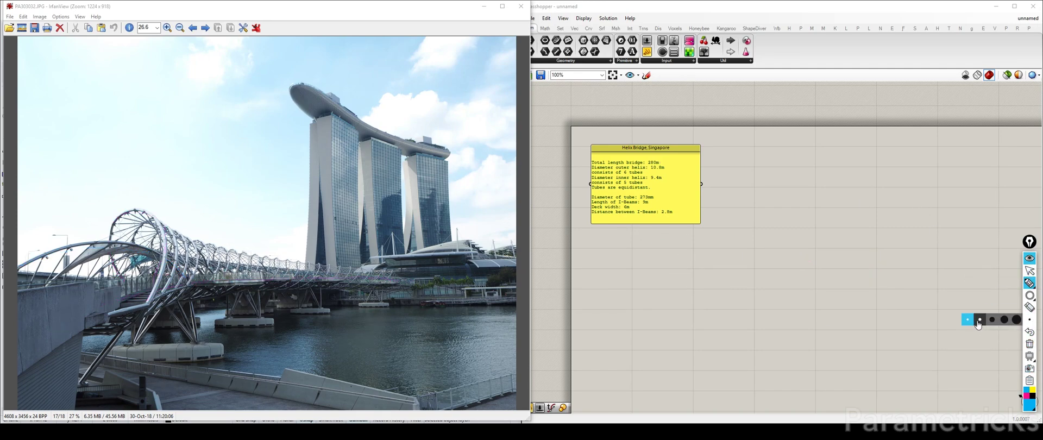
# Sketch a pink tube section labelled D = 273 mm, circle a tube on the photo, and clear the annotations.
pyautogui.click(1025, 397)
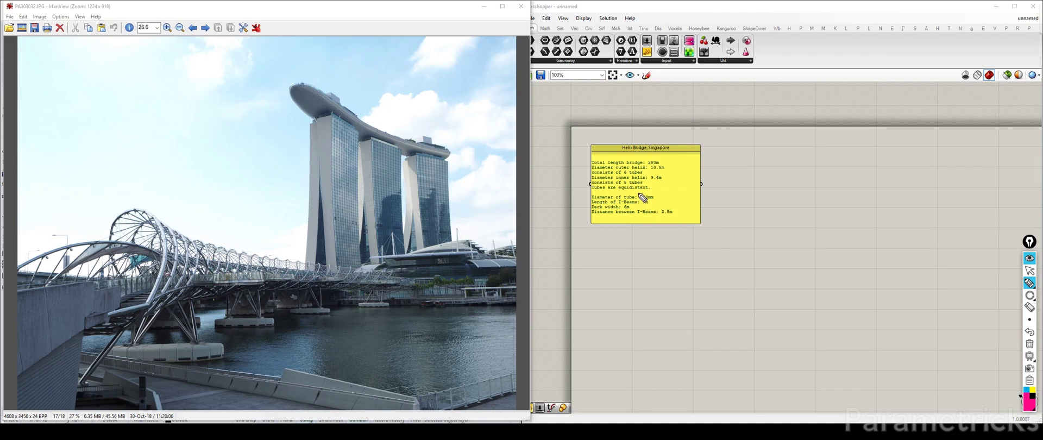
pyautogui.scroll(1, 727, 245)
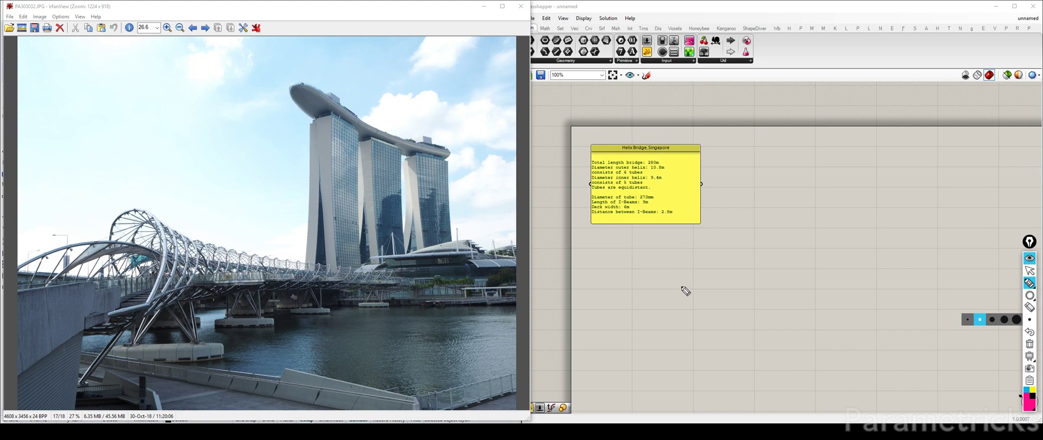
pyautogui.moveTo(668, 251)
pyautogui.mouseDown()
pyautogui.moveTo(663, 304)
pyautogui.moveTo(669, 263)
pyautogui.moveTo(737, 253)
pyautogui.mouseUp()
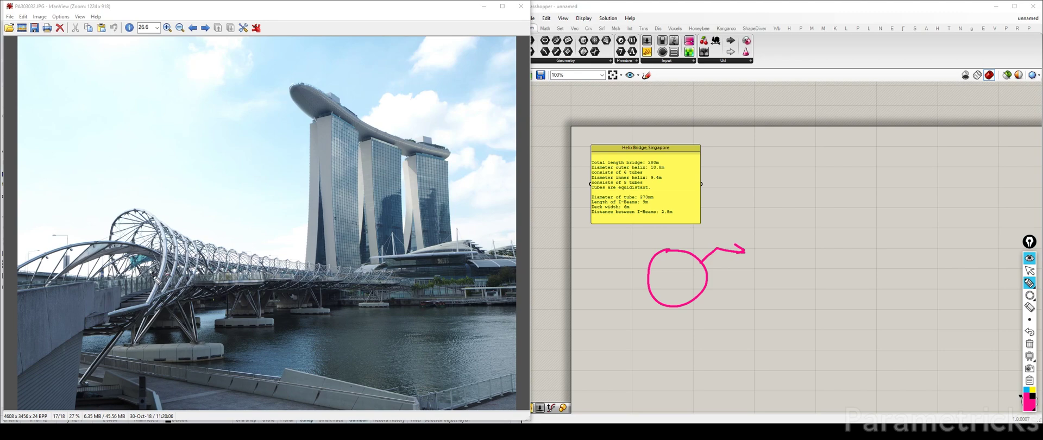
pyautogui.moveTo(157, 279)
pyautogui.mouseDown()
pyautogui.moveTo(165, 274)
pyautogui.moveTo(152, 273)
pyautogui.mouseUp()
pyautogui.moveTo(758, 252); pyautogui.dragTo(789, 242)
pyautogui.moveTo(778, 250); pyautogui.dragTo(908, 247)
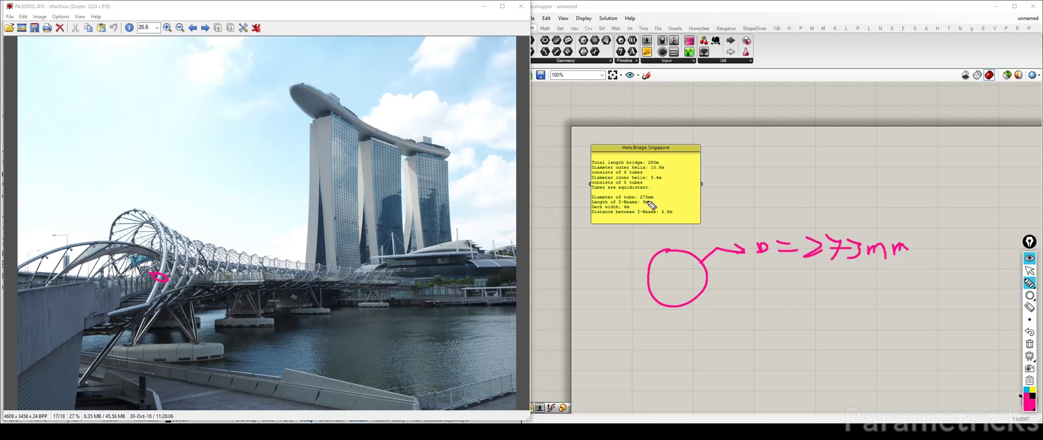
pyautogui.click(1029, 343)
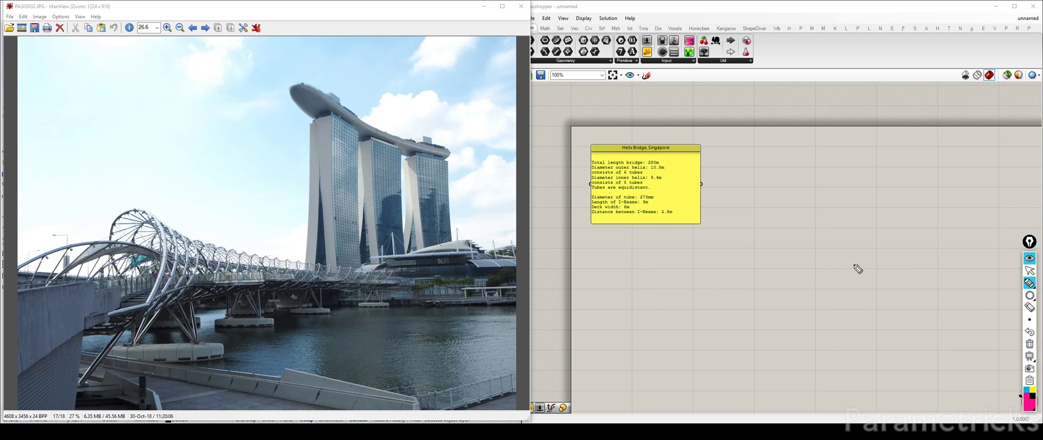
# Move the close-up photo PA303068.JPG over the first photo and outline the two nearest I-beams in pink.
pyautogui.click(1029, 270)
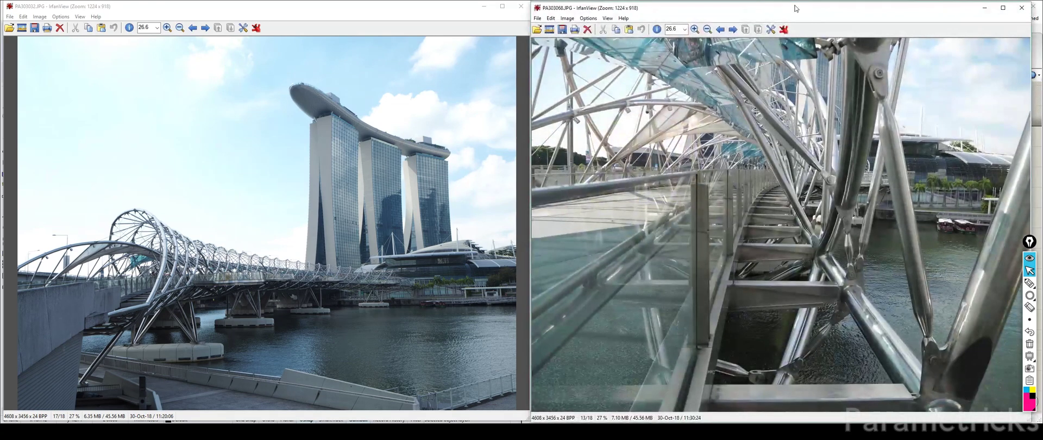
pyautogui.moveTo(791, 10); pyautogui.dragTo(270, 10)
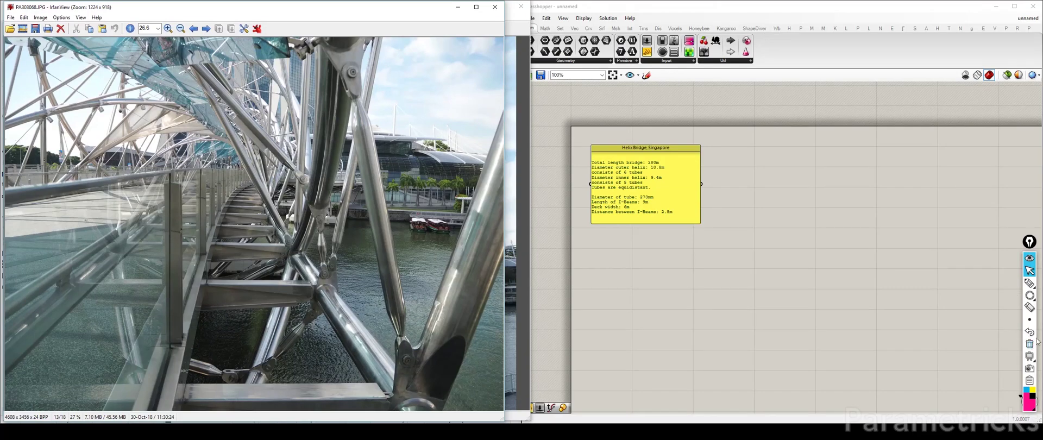
pyautogui.moveTo(1028, 283)
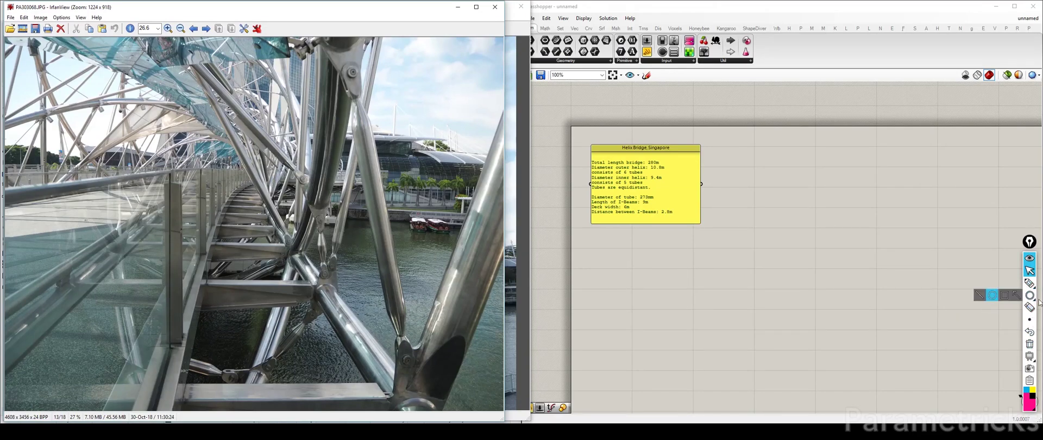
pyautogui.moveTo(1029, 319)
pyautogui.click(980, 320)
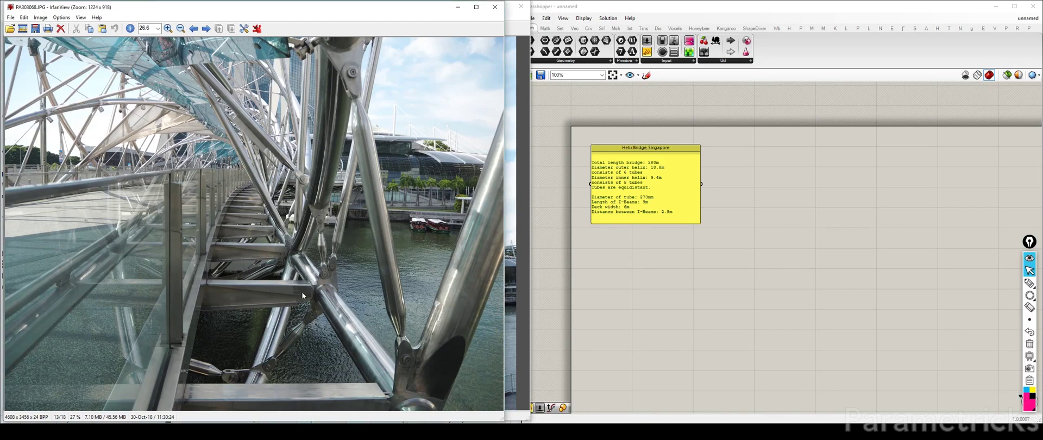
pyautogui.click(1029, 283)
pyautogui.moveTo(212, 288)
pyautogui.mouseDown()
pyautogui.moveTo(201, 272)
pyautogui.moveTo(320, 275)
pyautogui.moveTo(209, 305)
pyautogui.moveTo(205, 273)
pyautogui.mouseUp()
pyautogui.moveTo(183, 377)
pyautogui.mouseDown()
pyautogui.moveTo(347, 379)
pyautogui.moveTo(214, 392)
pyautogui.mouseUp()
pyautogui.moveTo(208, 258)
pyautogui.mouseDown()
pyautogui.moveTo(207, 249)
pyautogui.moveTo(296, 247)
pyautogui.mouseUp()
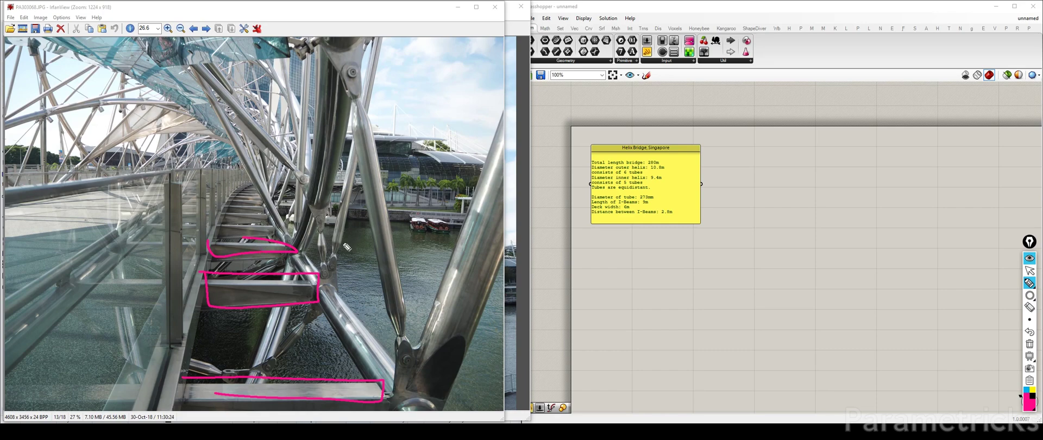
pyautogui.click(1029, 331)
# Draw pink dimension arrows on the close-up photo for the 9 m I-beam length and the 6 m deck width.
pyautogui.moveTo(289, 249)
pyautogui.mouseDown()
pyautogui.moveTo(37, 239)
pyautogui.moveTo(65, 245)
pyautogui.mouseUp()
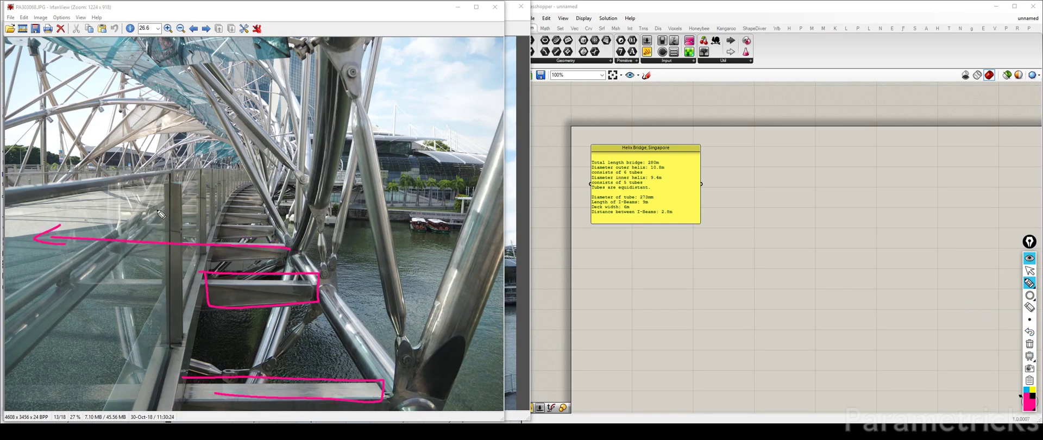
pyautogui.moveTo(155, 209)
pyautogui.mouseDown()
pyautogui.moveTo(144, 226)
pyautogui.moveTo(177, 222)
pyautogui.mouseUp()
pyautogui.click(631, 206)
pyautogui.moveTo(229, 194)
pyautogui.mouseDown()
pyautogui.moveTo(225, 209)
pyautogui.moveTo(76, 192)
pyautogui.moveTo(88, 199)
pyautogui.mouseUp()
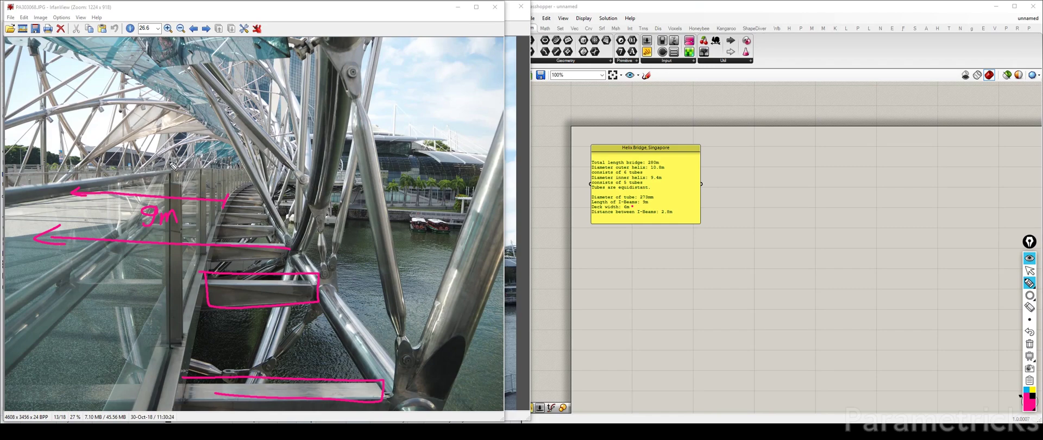
pyautogui.moveTo(169, 162)
pyautogui.mouseDown()
pyautogui.moveTo(162, 179)
pyautogui.moveTo(202, 179)
pyautogui.mouseUp()
pyautogui.moveTo(283, 242)
pyautogui.mouseDown()
pyautogui.moveTo(292, 247)
pyautogui.moveTo(284, 252)
pyautogui.mouseUp()
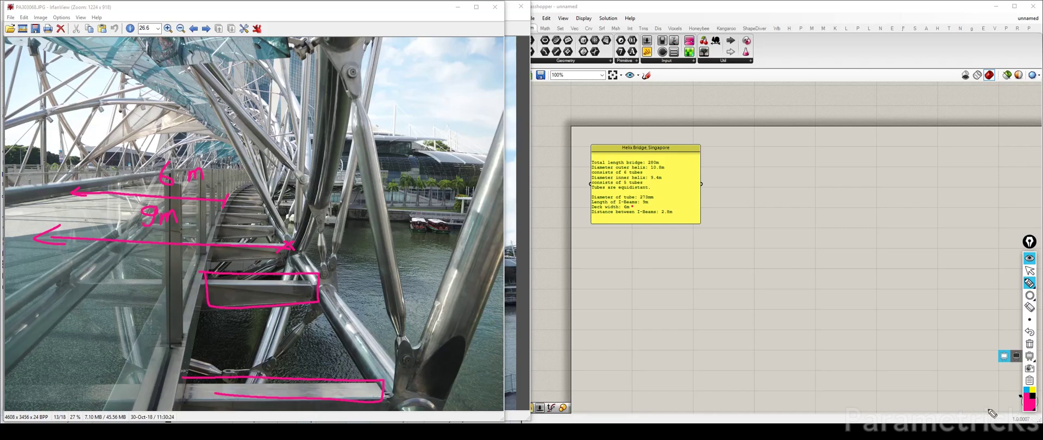
# Mark the spacing between the two outlined I-beams in blue as 2,8 m, with a cross at the beam's outer end.
pyautogui.click(1026, 390)
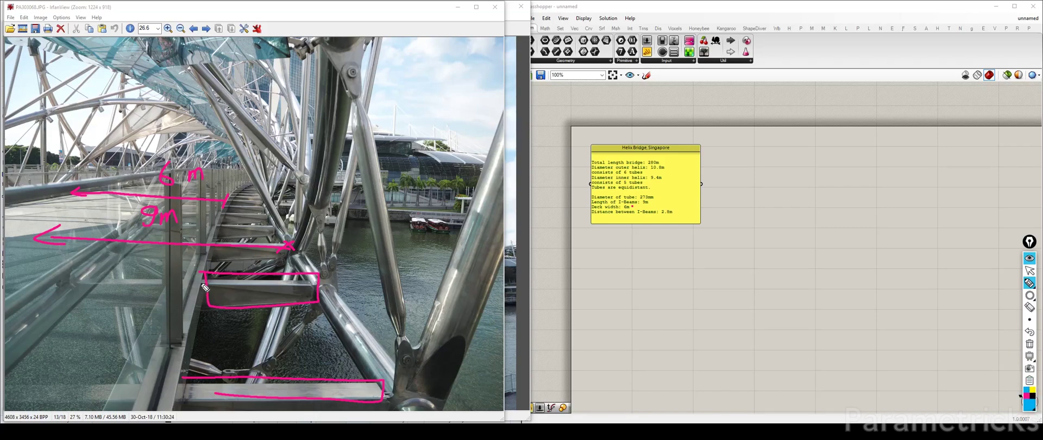
pyautogui.moveTo(194, 286)
pyautogui.mouseDown()
pyautogui.moveTo(217, 278)
pyautogui.moveTo(179, 387)
pyautogui.moveTo(195, 379)
pyautogui.mouseUp()
pyautogui.moveTo(209, 328)
pyautogui.mouseDown()
pyautogui.moveTo(246, 350)
pyautogui.moveTo(280, 326)
pyautogui.moveTo(315, 339)
pyautogui.mouseUp()
pyautogui.moveTo(319, 282)
pyautogui.mouseDown()
pyautogui.moveTo(330, 294)
pyautogui.moveTo(331, 281)
pyautogui.mouseUp()
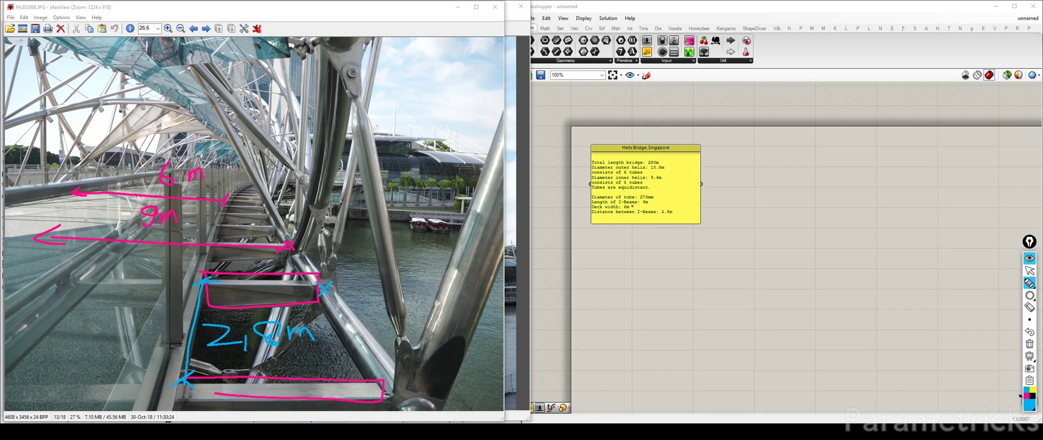
# Trace the tube rising from the I-beam's outer end in blue, and clear all screen annotations.
pyautogui.moveTo(325, 270)
pyautogui.mouseDown()
pyautogui.moveTo(319, 208)
pyautogui.moveTo(196, 61)
pyautogui.mouseUp()
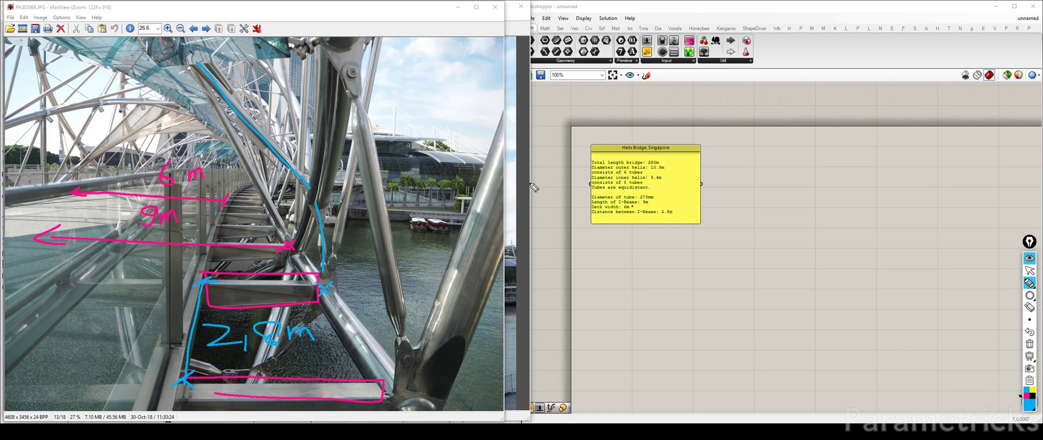
pyautogui.moveTo(1030, 357)
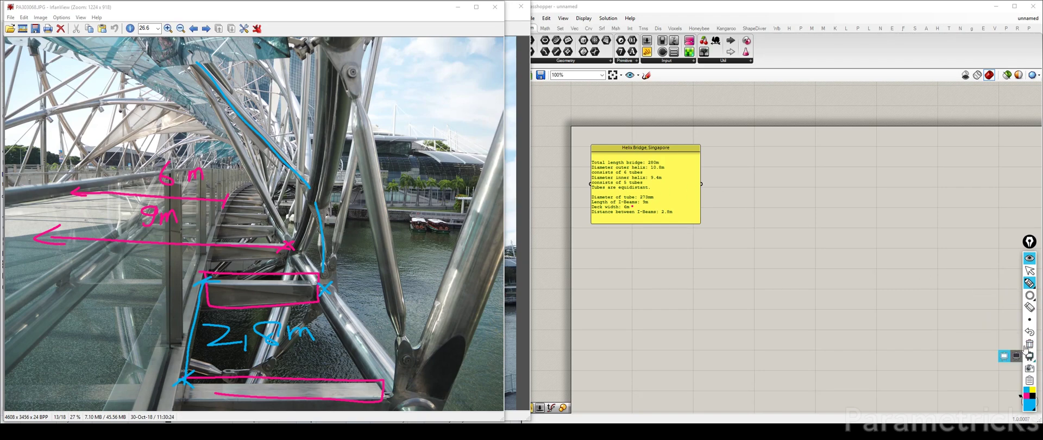
pyautogui.click(1029, 343)
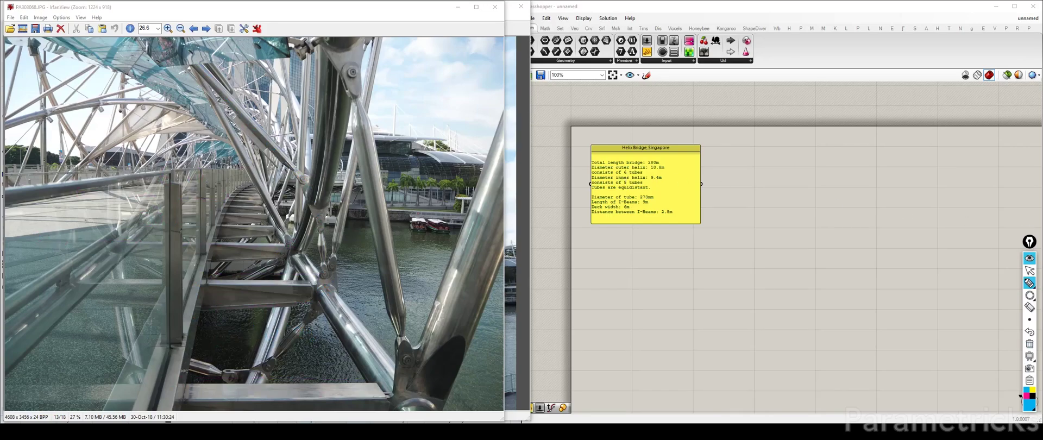
# Minimise both bridge photos to return to Rhino and Grasshopper.
pyautogui.click(1029, 269)
pyautogui.moveTo(437, 3)
pyautogui.mouseDown()
pyautogui.moveTo(453, 5)
pyautogui.moveTo(433, 9)
pyautogui.mouseUp()
pyautogui.click(464, 9)
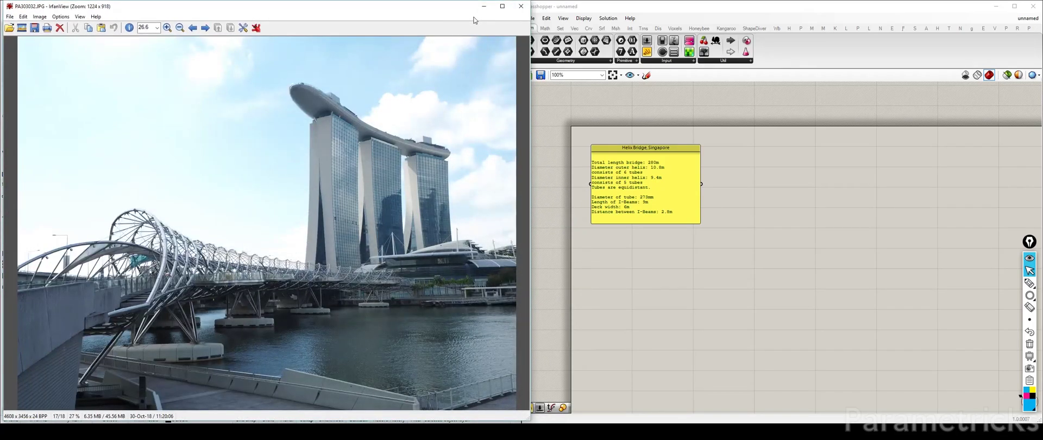
pyautogui.click(484, 6)
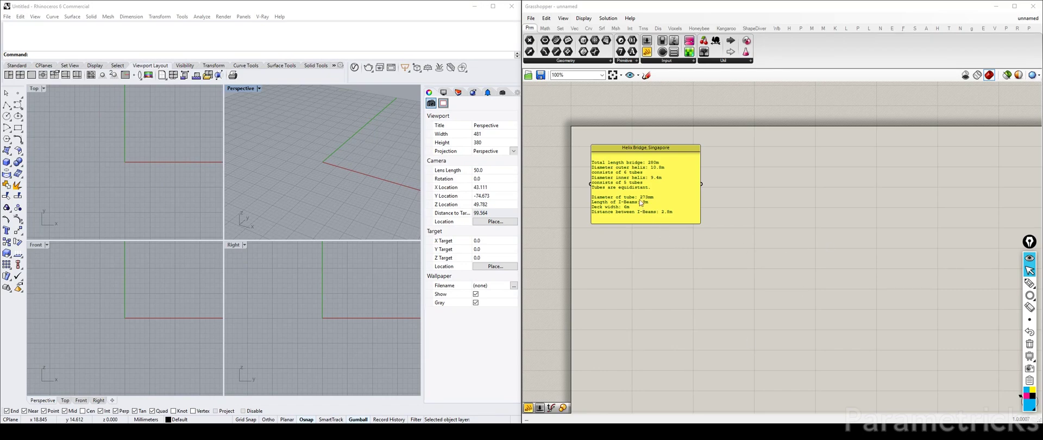
pyautogui.moveTo(641, 197); pyautogui.dragTo(643, 189)
pyautogui.moveTo(659, 271); pyautogui.dragTo(640, 250, button='right')
pyautogui.scroll(-2, 668, 230)
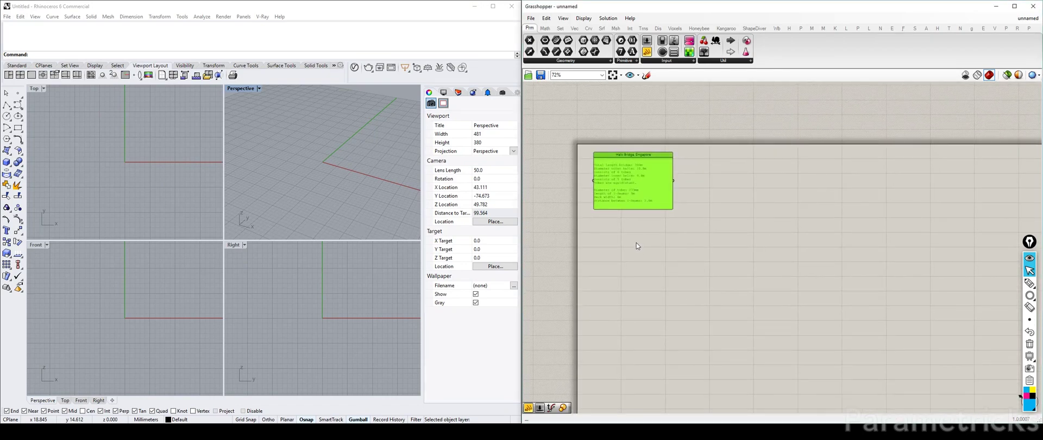
# Add a panel containing 280 below the Helix Bridge data panel and shrink it to fit its content.
pyautogui.scroll(2, 633, 242)
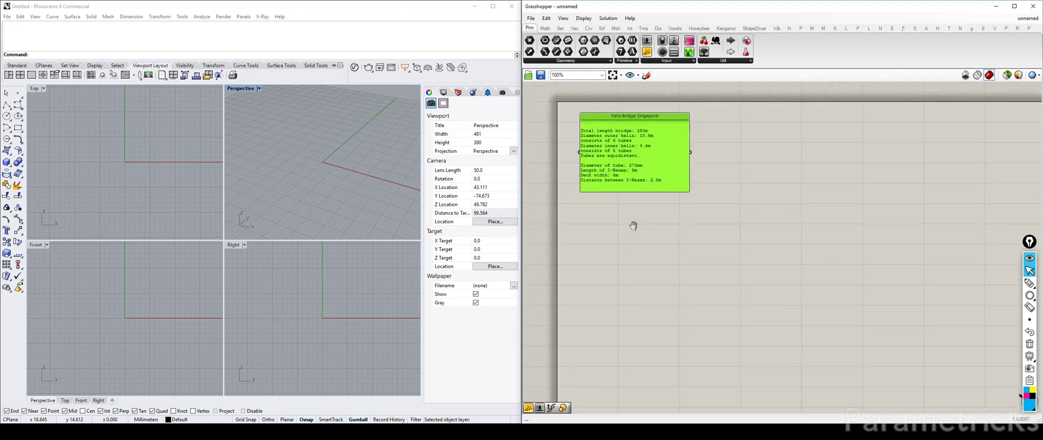
pyautogui.doubleClick(636, 240)
pyautogui.write('panel')
pyautogui.press('Return')
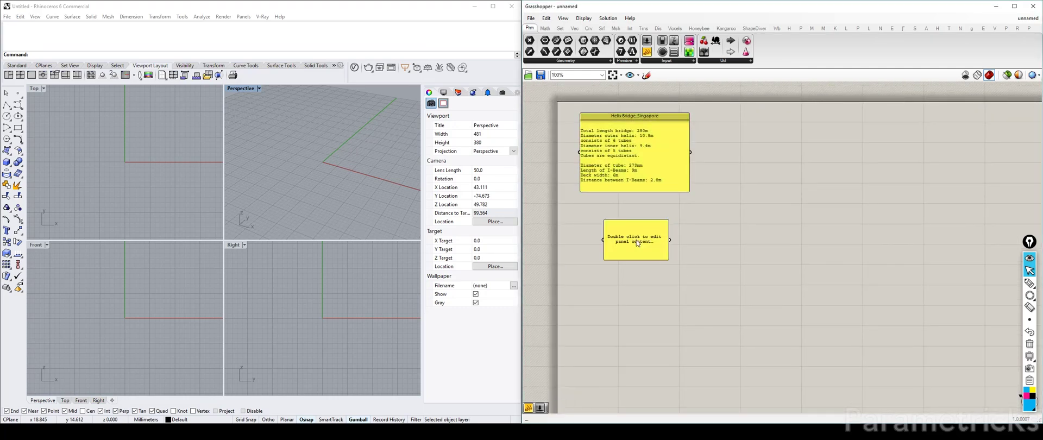
pyautogui.doubleClick(635, 240)
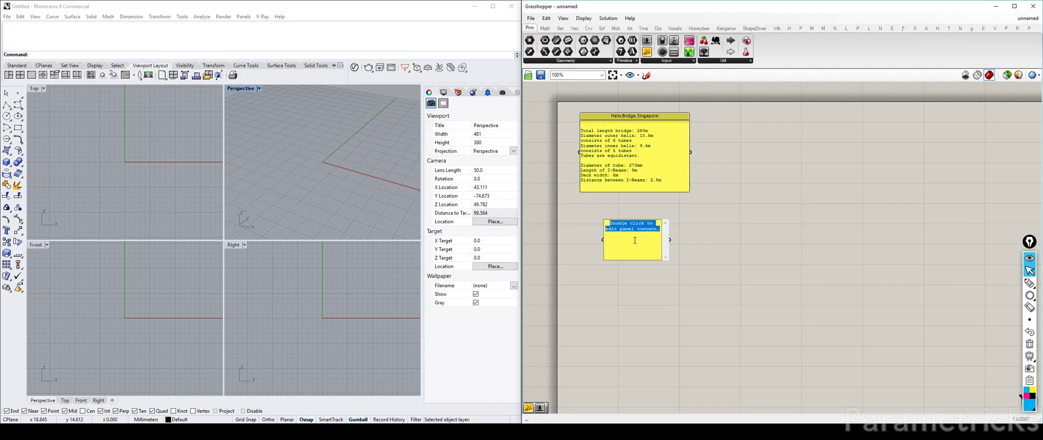
pyautogui.write('280')
pyautogui.click(722, 269)
pyautogui.moveTo(601, 218); pyautogui.dragTo(612, 239)
# Title the new 280 panel Total Bridge Length.
pyautogui.click(637, 244)
pyautogui.rightClick(637, 244)
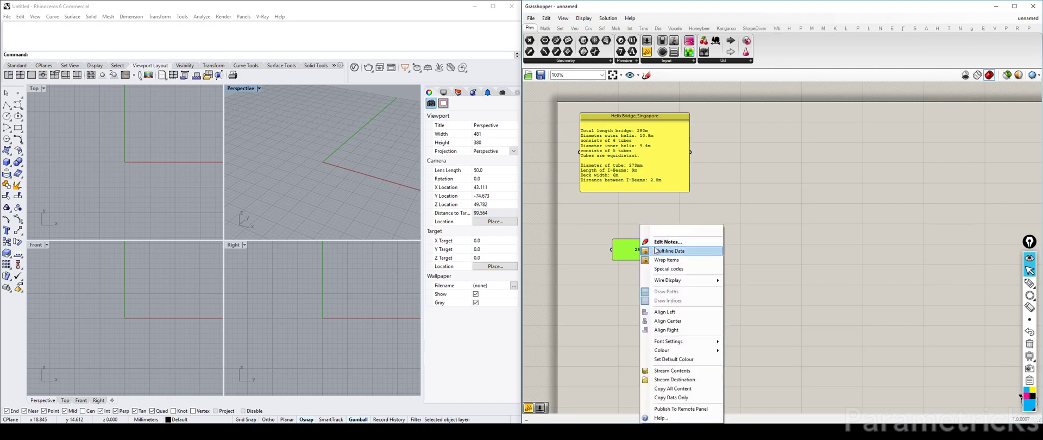
pyautogui.write('Total')
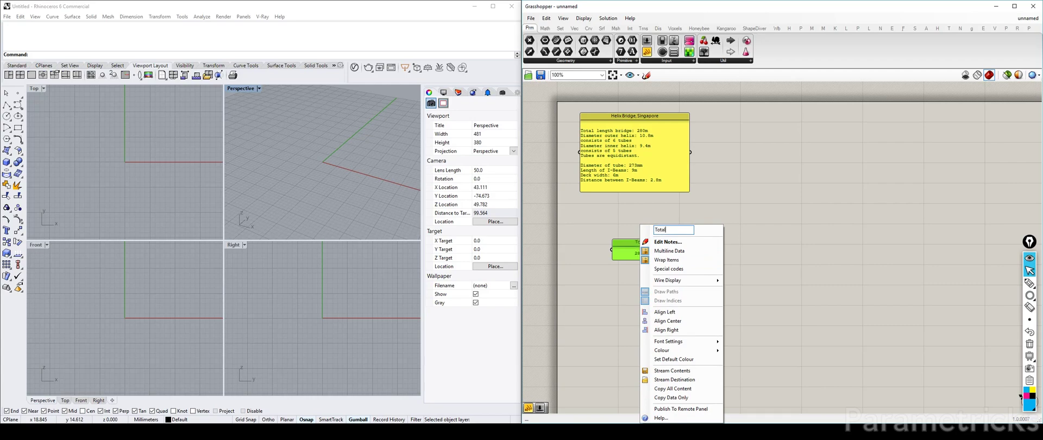
pyautogui.write(' Bridge LEngtth')
pyautogui.press('Return')
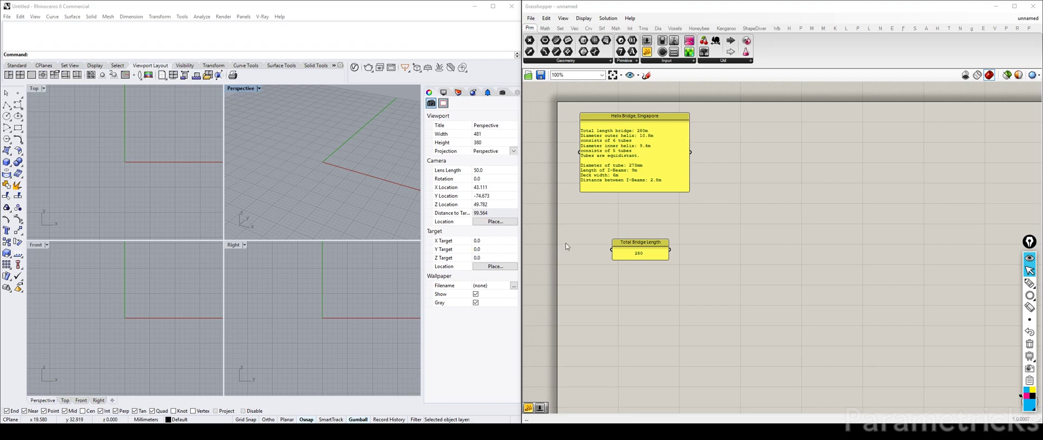
# Switch to Rhino, maximise the Top viewport and zoom out until the whole grid fits.
pyautogui.doubleClick(35, 88)
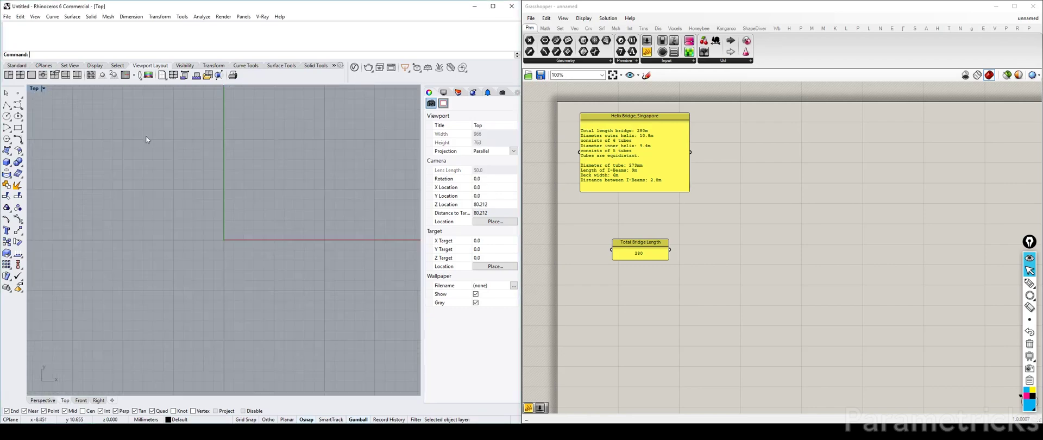
pyautogui.scroll(-8, 211, 169)
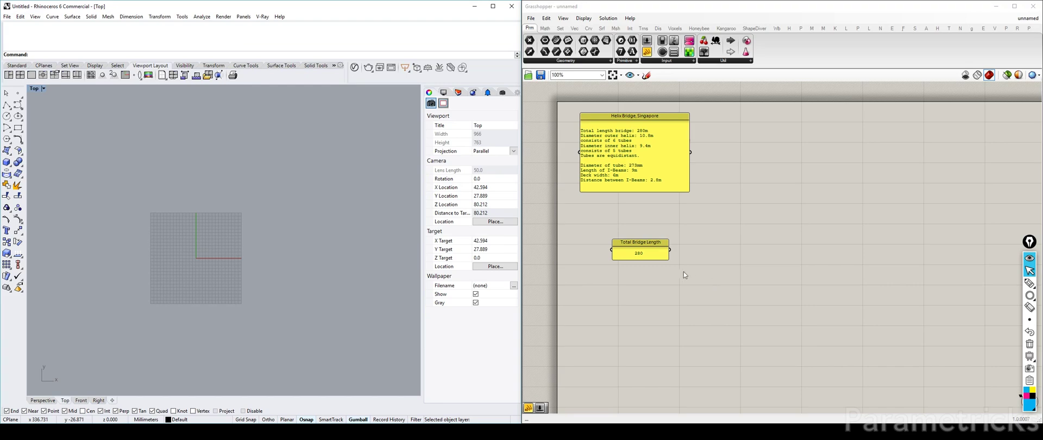
pyautogui.moveTo(624, 303); pyautogui.dragTo(633, 250, button='right')
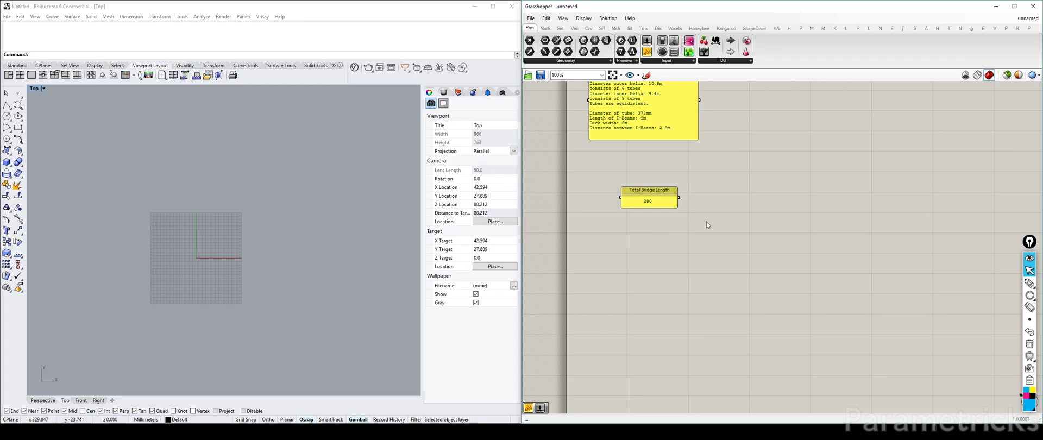
# Add a Circle CNR component below the Total Bridge Length panel in Grasshopper.
pyautogui.doubleClick(635, 225)
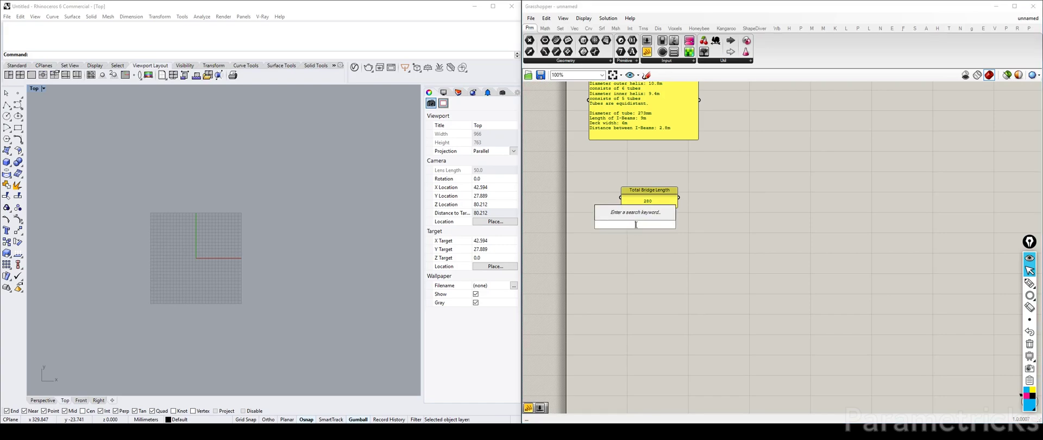
pyautogui.write('cnr')
pyautogui.press('Return')
pyautogui.moveTo(635, 226); pyautogui.dragTo(664, 245)
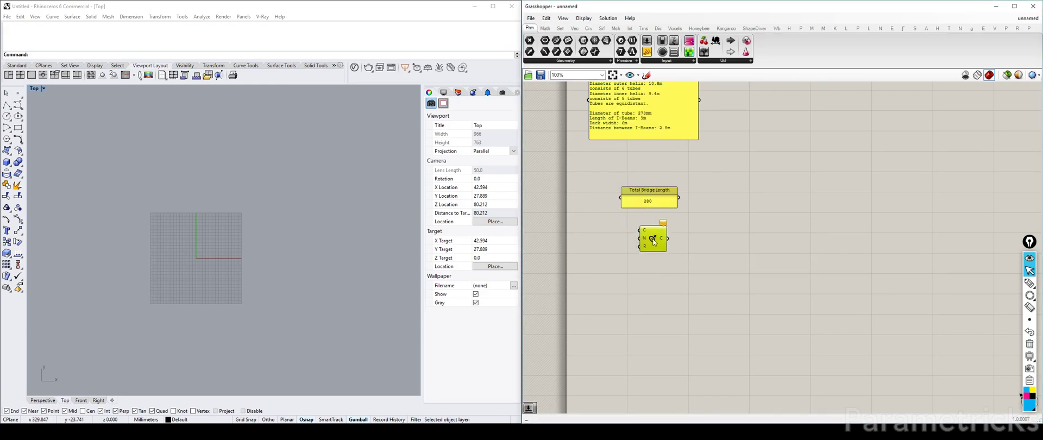
# Add a Construct Point component and connect its point output to the Circle CNR component's centre input.
pyautogui.doubleClick(626, 236)
pyautogui.write('point')
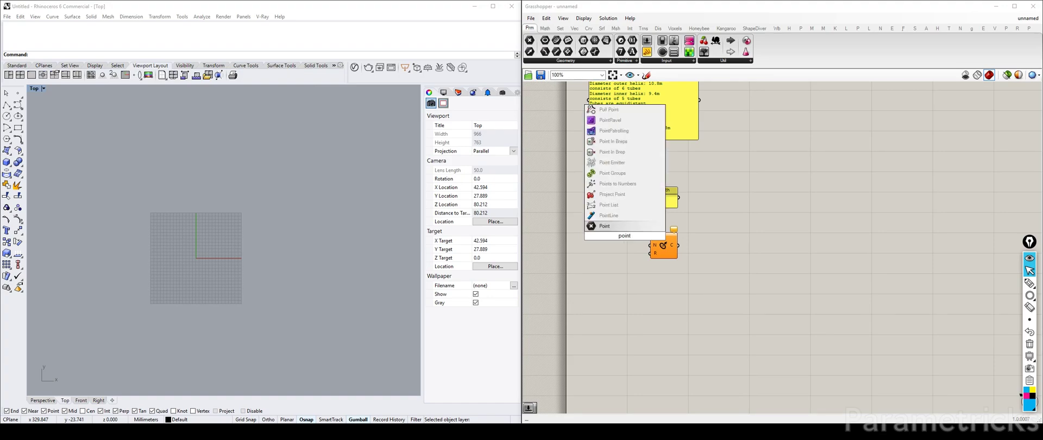
pyautogui.write(' xyz')
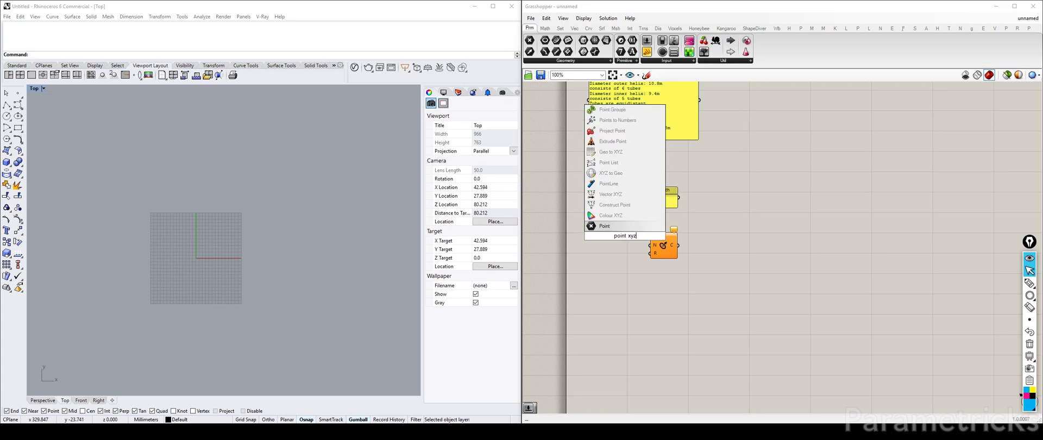
pyautogui.click(629, 205)
pyautogui.moveTo(666, 246); pyautogui.dragTo(674, 245)
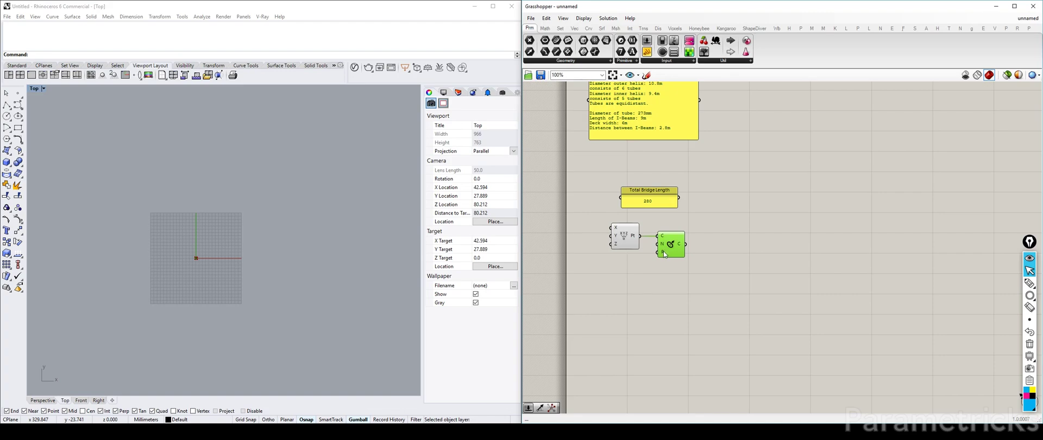
# Move the Circle CNR component farther from Construct Point and shift the Total Bridge Length panel to free space beside it.
pyautogui.doubleClick(598, 266)
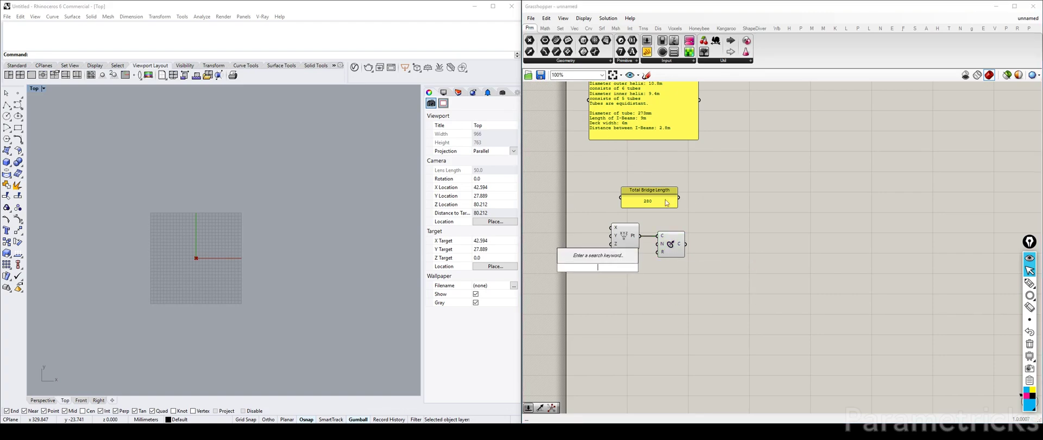
pyautogui.moveTo(661, 204); pyautogui.dragTo(642, 197)
pyautogui.moveTo(671, 244); pyautogui.dragTo(747, 247)
# Connect the Total Bridge Length panel to a trial Number parameter, and delete that parameter.
pyautogui.doubleClick(683, 188)
pyautogui.write('number')
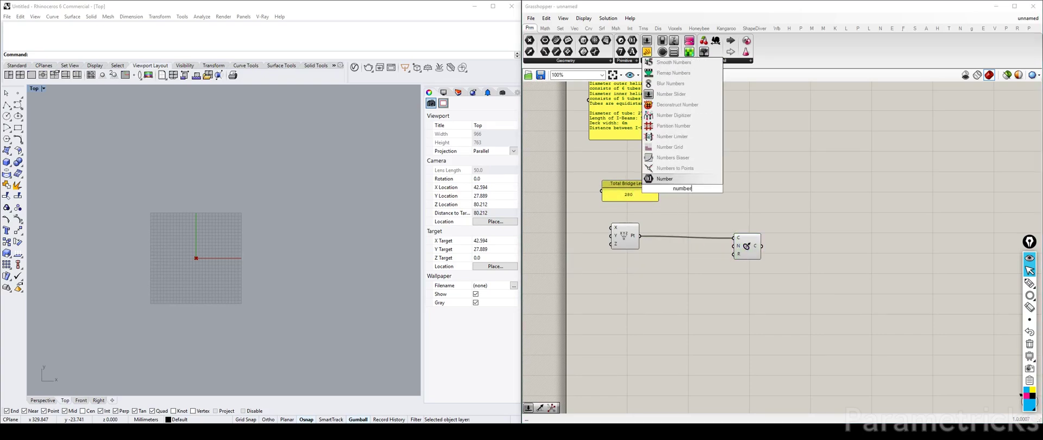
pyautogui.press('Return')
pyautogui.scroll(2, 653, 184)
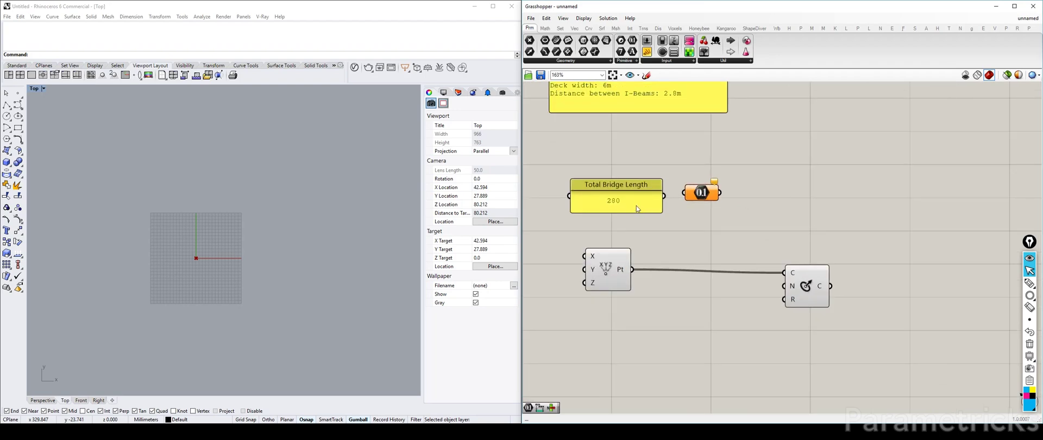
pyautogui.moveTo(630, 198); pyautogui.dragTo(696, 194)
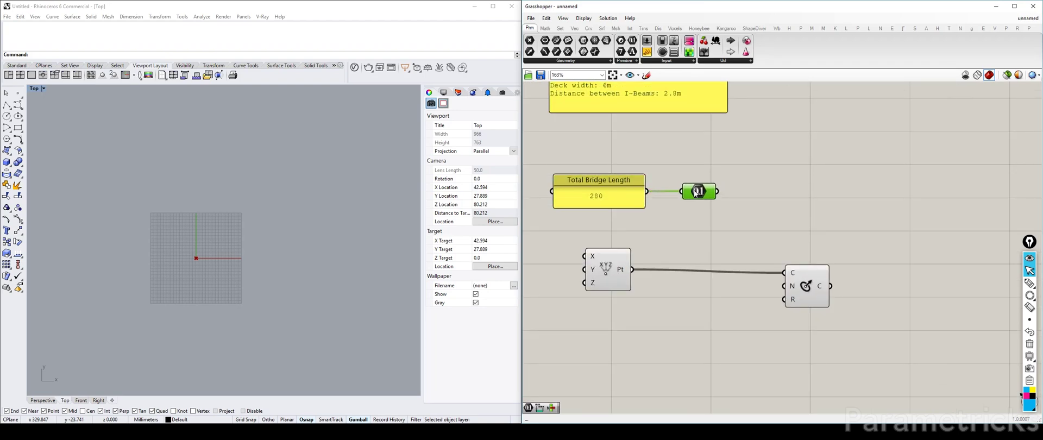
pyautogui.rightClick(690, 190)
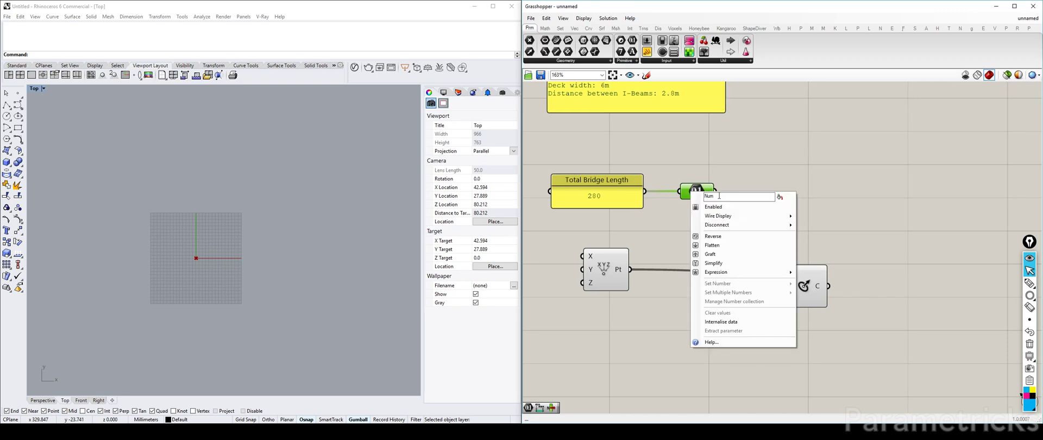
pyautogui.click(728, 186)
pyautogui.moveTo(704, 190); pyautogui.dragTo(710, 144)
pyautogui.press('Delete')
# Add a Number parameter fed by the 280 panel and name it Total Bridge Length.
pyautogui.doubleClick(717, 223)
pyautogui.write('num')
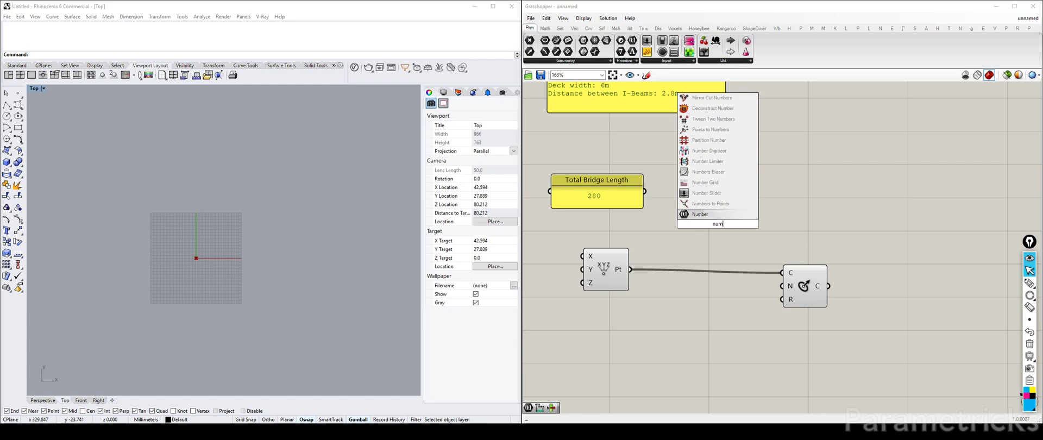
pyautogui.press('Return')
pyautogui.click(719, 225)
pyautogui.moveTo(718, 224); pyautogui.dragTo(691, 194)
pyautogui.rightClick(717, 195)
pyautogui.moveTo(772, 197); pyautogui.dragTo(702, 196)
pyautogui.click(742, 197)
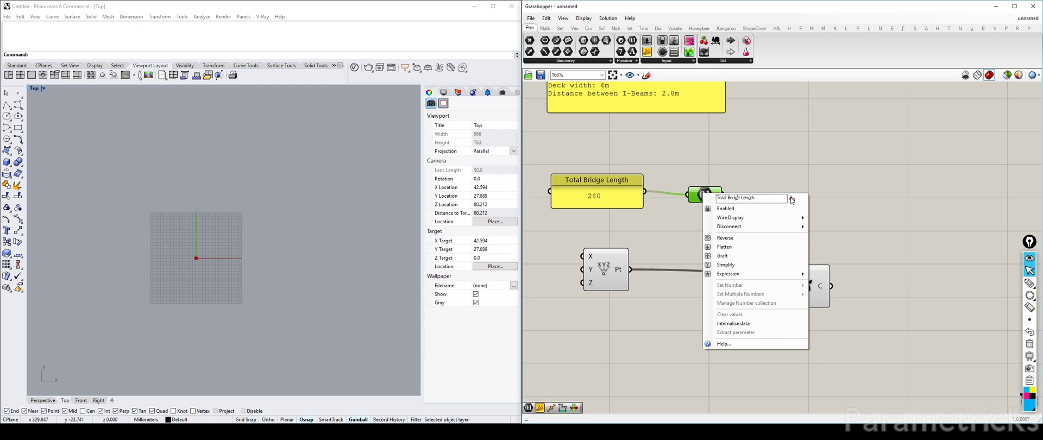
pyautogui.press('Return')
# Try adopting the panel's name on a second Number parameter connected to the same panel.
pyautogui.doubleClick(723, 166)
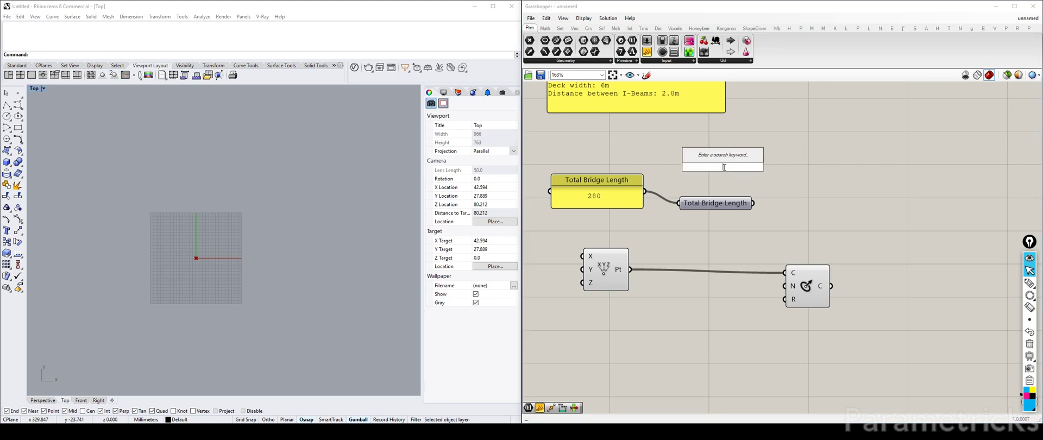
pyautogui.write('number')
pyautogui.press('Return')
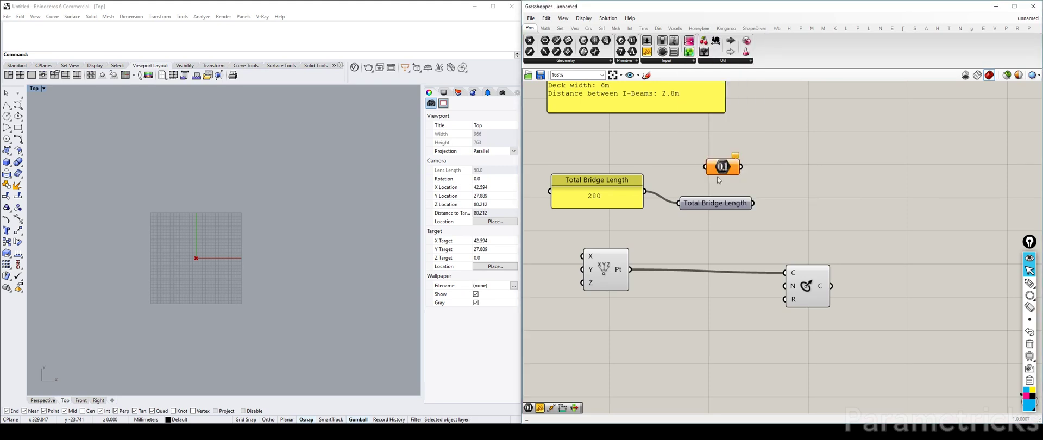
pyautogui.moveTo(644, 191); pyautogui.dragTo(707, 175)
pyautogui.rightClick(707, 174)
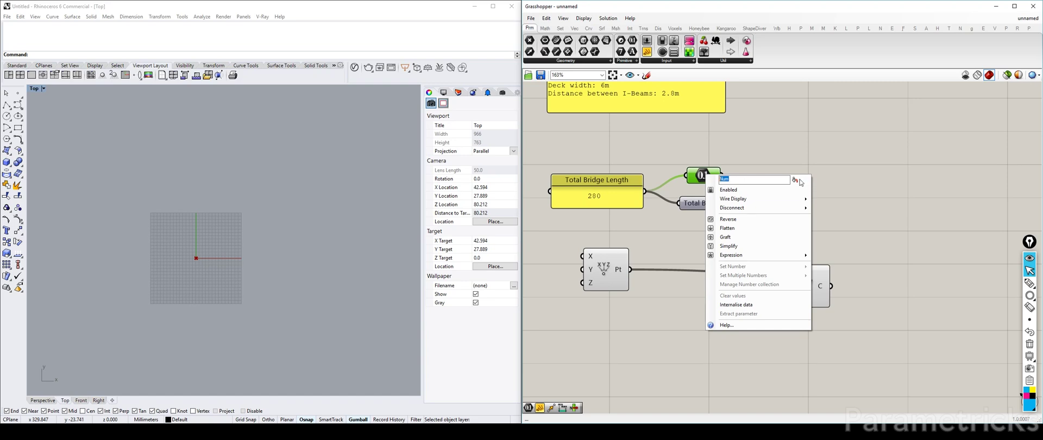
pyautogui.press('Return')
pyautogui.rightClick(702, 178)
pyautogui.click(790, 179)
pyautogui.click(693, 177)
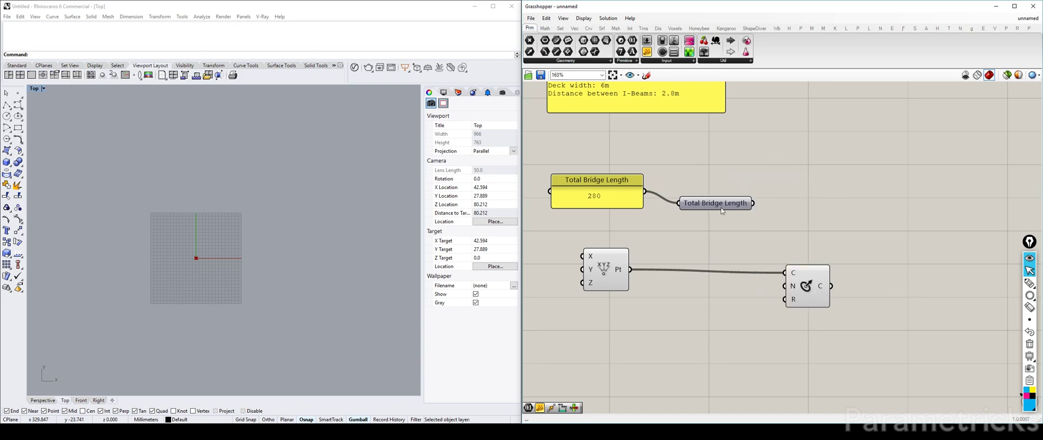
# Align the Total Bridge Length parameter level with its panel, and check the name fields of both.
pyautogui.moveTo(721, 208); pyautogui.dragTo(738, 196)
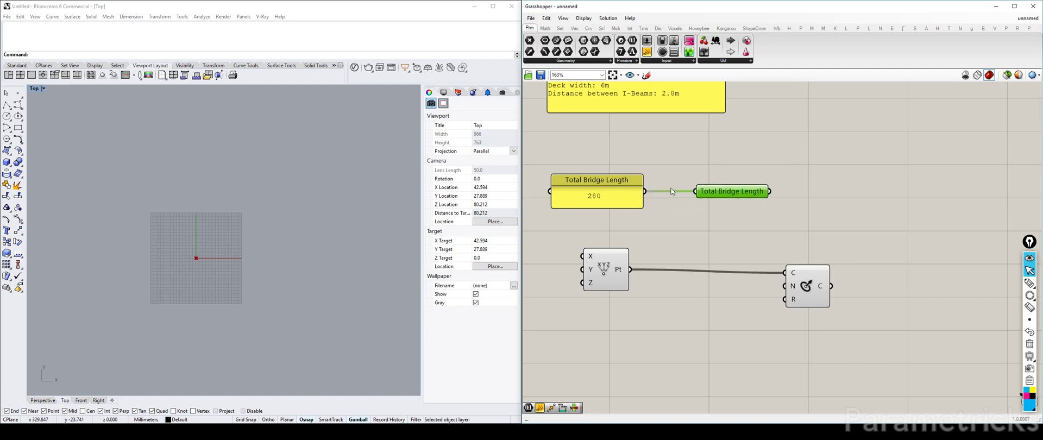
pyautogui.rightClick(612, 182)
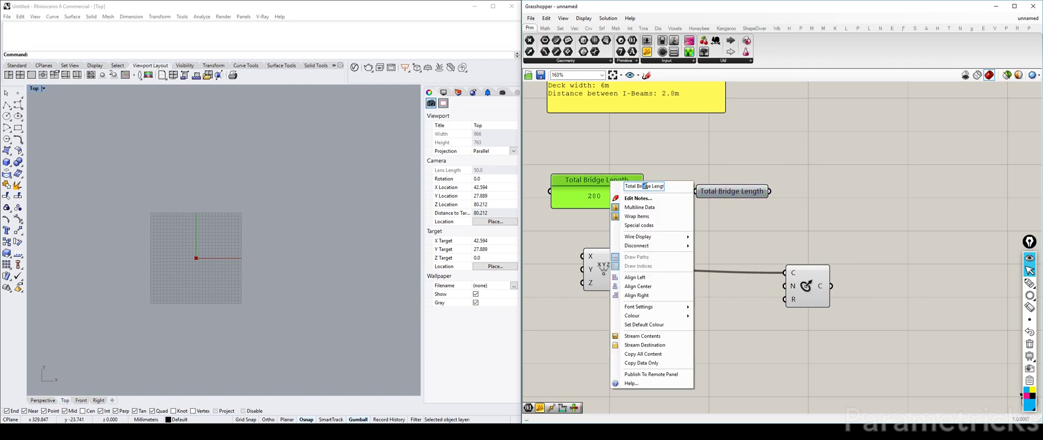
pyautogui.click(747, 191)
pyautogui.rightClick(746, 191)
pyautogui.click(745, 190)
pyautogui.click(735, 187)
pyautogui.moveTo(734, 187); pyautogui.dragTo(751, 171, button='right')
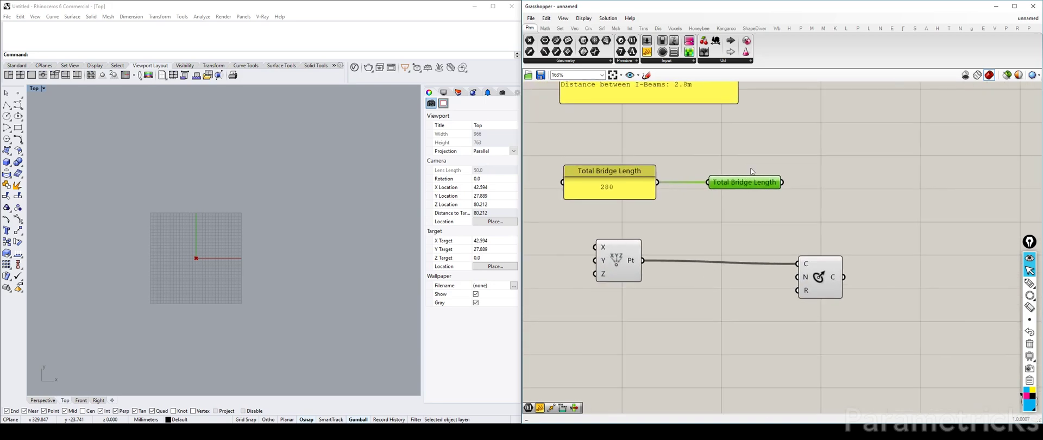
# Move Construct Point and Circle CNR farther below the panel, and place the Total Bridge Length parameter closer to it.
pyautogui.moveTo(732, 204); pyautogui.dragTo(722, 192, button='right')
pyautogui.scroll(-3, 727, 176)
pyautogui.moveTo(814, 277); pyautogui.dragTo(660, 260)
pyautogui.moveTo(746, 194); pyautogui.dragTo(649, 161)
pyautogui.click(723, 173)
pyautogui.moveTo(722, 173); pyautogui.dragTo(649, 152)
# Duplicate the Total Bridge Length parameter and place the copy, fed by the original, just below it.
pyautogui.moveTo(718, 186); pyautogui.dragTo(679, 208, button='right')
pyautogui.click(680, 208)
pyautogui.moveTo(690, 194); pyautogui.dragTo(740, 192)
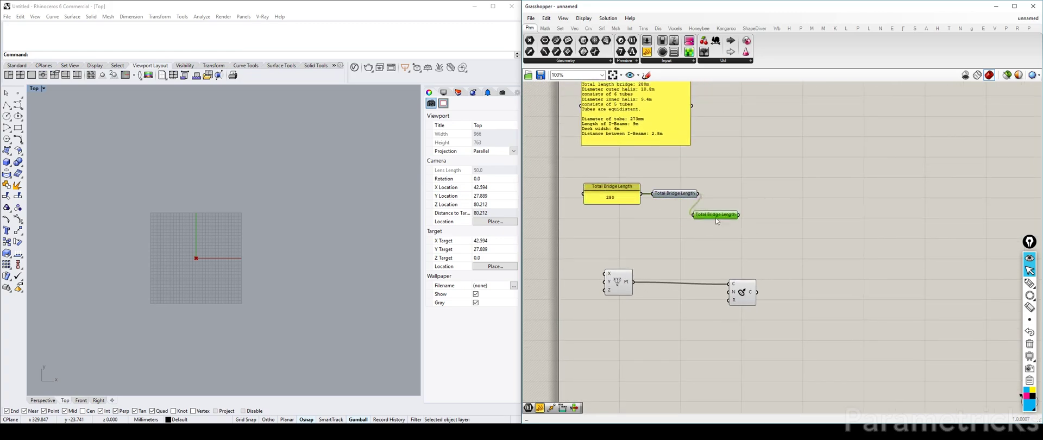
pyautogui.moveTo(734, 224); pyautogui.dragTo(755, 189)
pyautogui.doubleClick(729, 207)
pyautogui.press('Delete')
# Set the copied Total Bridge Length parameter's wire display to Hidden.
pyautogui.click(727, 225)
pyautogui.rightClick(728, 227)
pyautogui.click(725, 188)
pyautogui.rightClick(721, 224)
pyautogui.moveTo(774, 248)
pyautogui.click(848, 258)
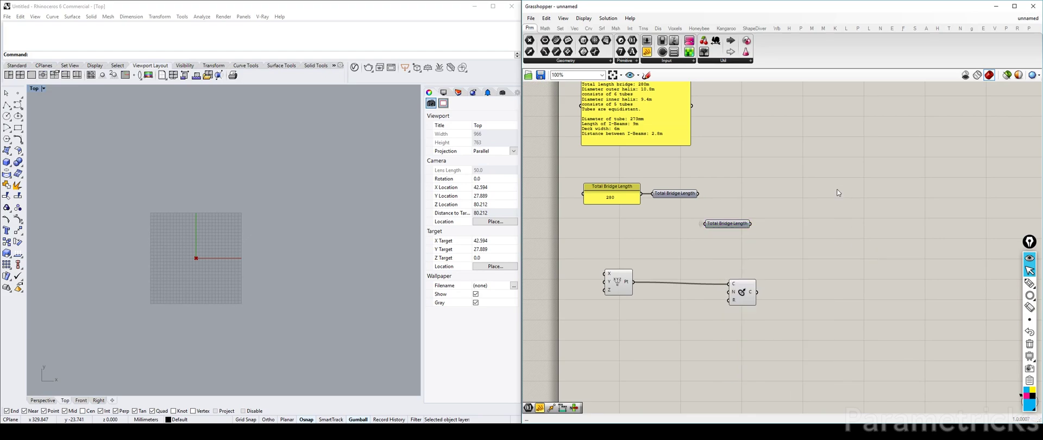
# Drag the copied parameter far from its source to demonstrate the hidden wire, and place it near Construct Point.
pyautogui.moveTo(714, 221); pyautogui.dragTo(842, 260)
pyautogui.click(848, 228)
pyautogui.scroll(-4, 872, 187)
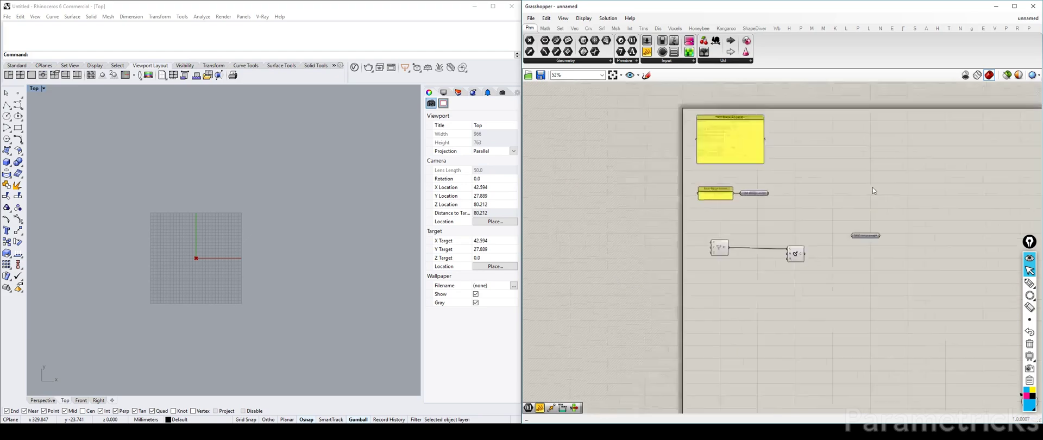
pyautogui.moveTo(872, 187); pyautogui.dragTo(828, 162, button='right')
pyautogui.scroll(3, 829, 162)
pyautogui.scroll(1, 760, 180)
pyautogui.moveTo(868, 234); pyautogui.dragTo(623, 232)
# Arrange Construct Point and Circle CNR closer together beneath the copied Total Bridge Length parameter.
pyautogui.scroll(2, 650, 229)
pyautogui.moveTo(845, 329); pyautogui.dragTo(619, 263)
pyautogui.moveTo(619, 267); pyautogui.dragTo(622, 329)
pyautogui.click(855, 340)
pyautogui.moveTo(823, 342); pyautogui.dragTo(739, 329)
# Connect the copied Total Bridge Length parameter to the Circle CNR component's radius input.
pyautogui.moveTo(634, 256); pyautogui.dragTo(662, 210, button='right')
pyautogui.moveTo(639, 192); pyautogui.dragTo(739, 299)
pyautogui.click(760, 291)
pyautogui.click(763, 234)
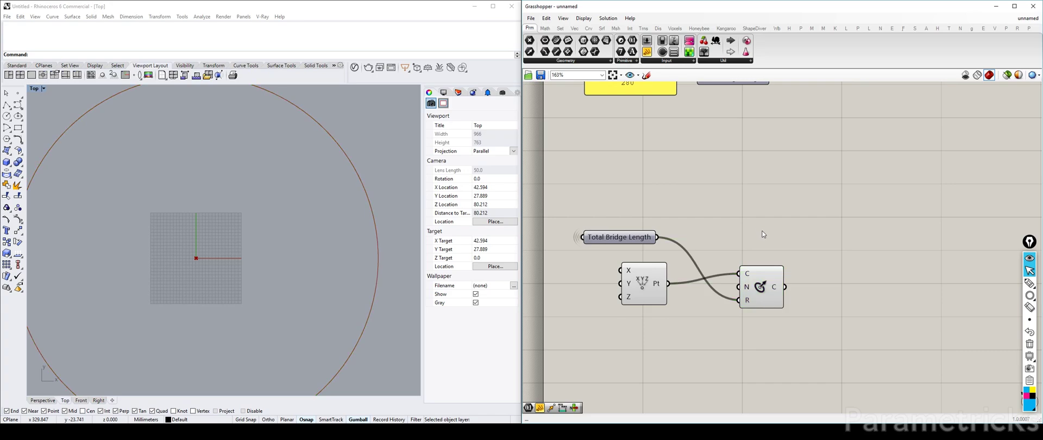
# Add a Shatter component beside Circle CNR and connect the circle output to its curve input.
pyautogui.moveTo(814, 230); pyautogui.dragTo(770, 232, button='right')
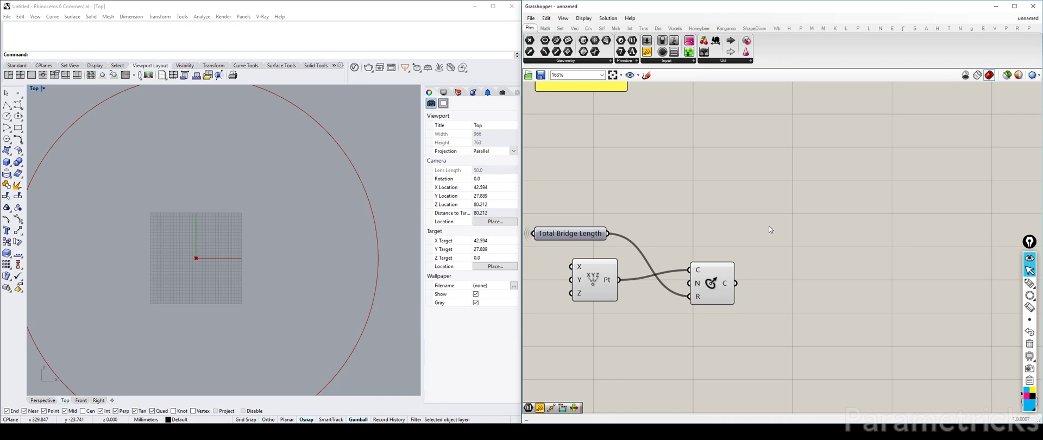
pyautogui.click(706, 293)
pyautogui.moveTo(742, 217); pyautogui.dragTo(748, 196, button='right')
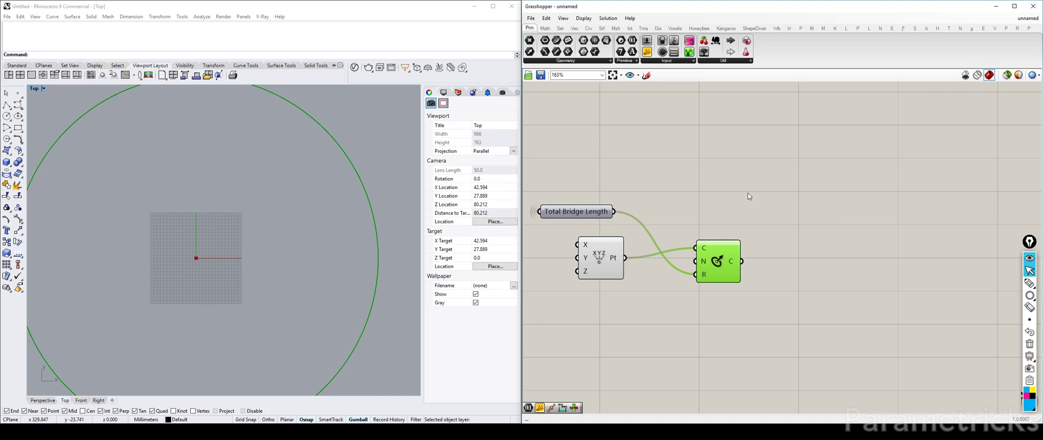
pyautogui.scroll(-3, 272, 226)
pyautogui.click(788, 207)
pyautogui.doubleClick(786, 205)
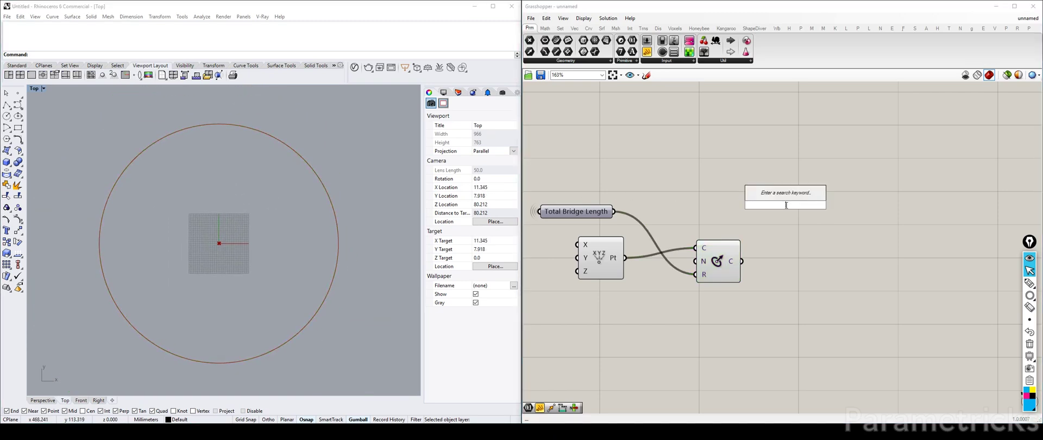
pyautogui.write('shatter')
pyautogui.press('Return')
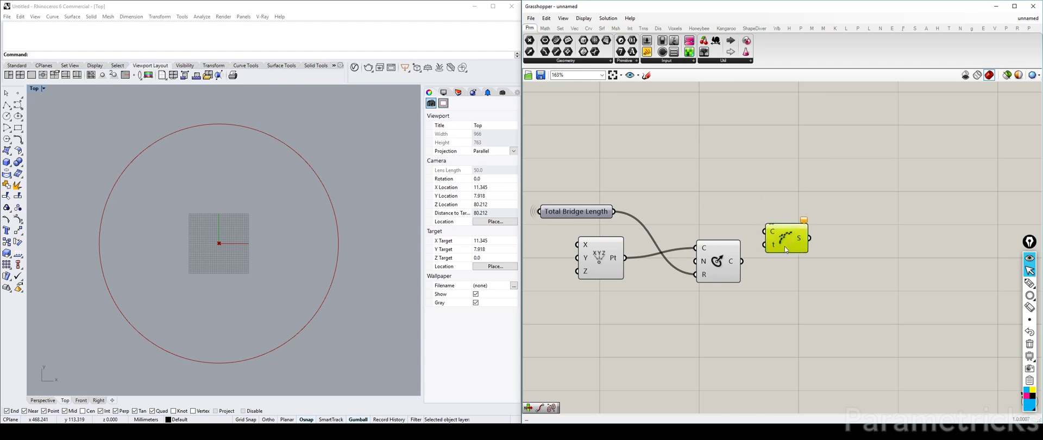
pyautogui.moveTo(729, 261); pyautogui.dragTo(791, 247)
pyautogui.moveTo(703, 266)
# Add a Length component, connect the Circle CNR output to it, and read the circle's curve length.
pyautogui.doubleClick(748, 204)
pyautogui.write('length')
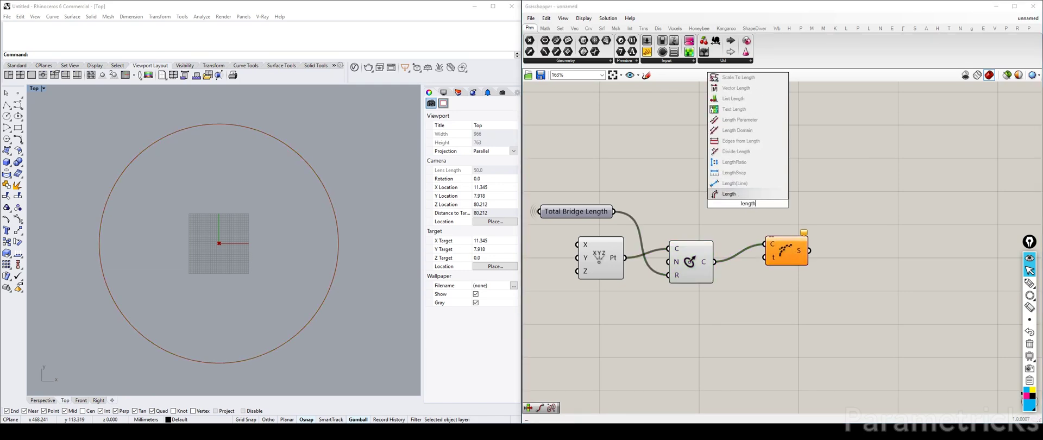
pyautogui.press('Return')
pyautogui.moveTo(714, 261); pyautogui.dragTo(725, 207)
pyautogui.moveTo(761, 207)
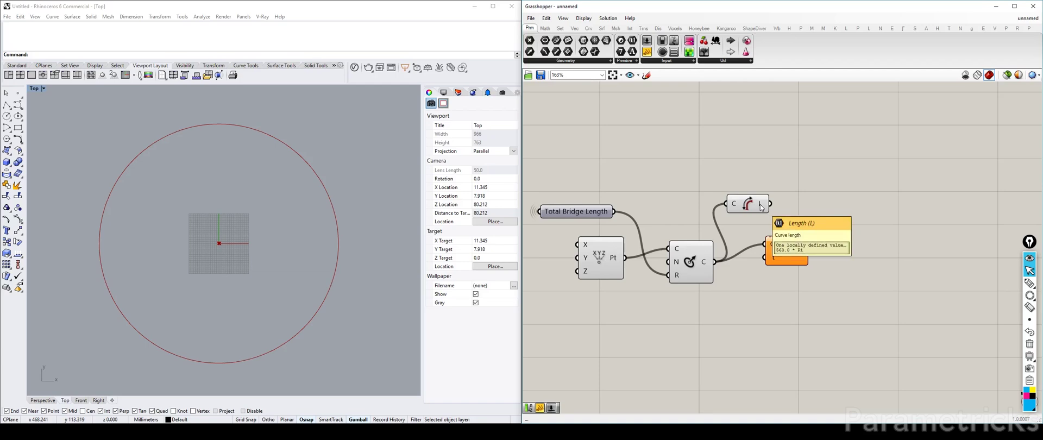
# Move the Shatter component farther from the circle and delete the Length component.
pyautogui.moveTo(781, 251); pyautogui.dragTo(808, 269)
pyautogui.moveTo(755, 208); pyautogui.dragTo(773, 307)
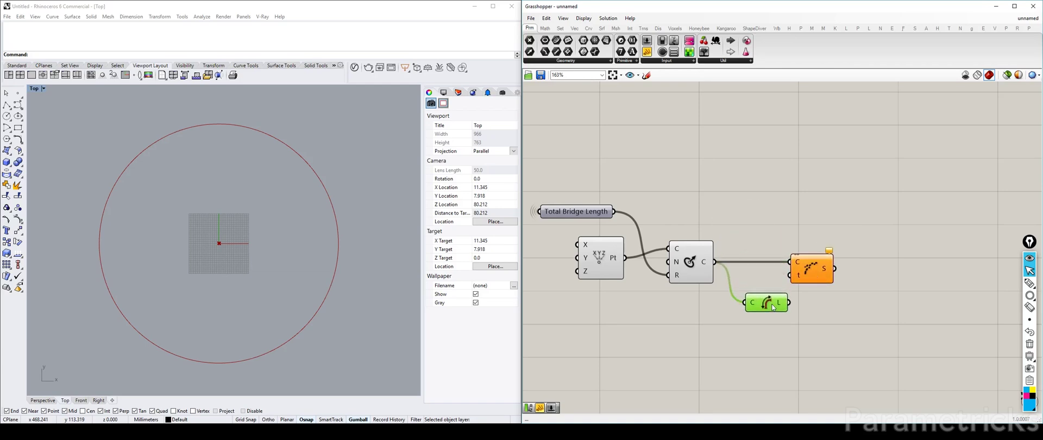
pyautogui.click(773, 288)
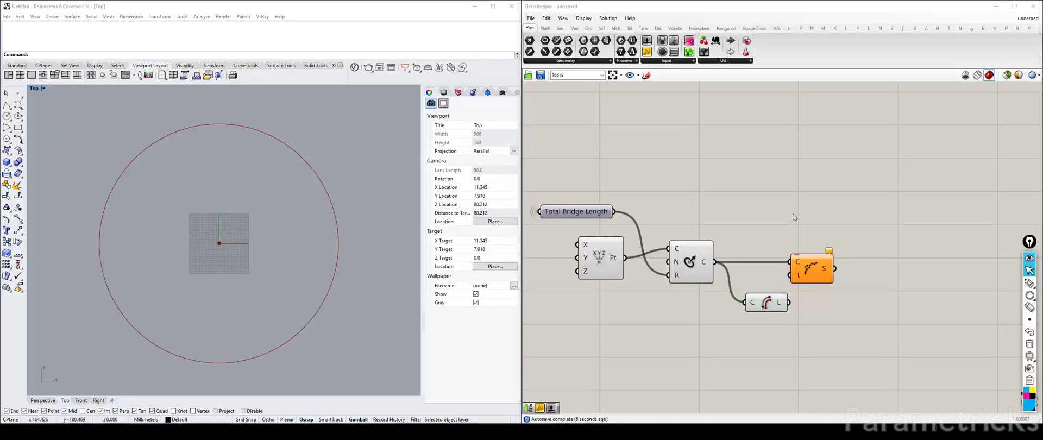
pyautogui.scroll(-1, 793, 213)
pyautogui.moveTo(793, 213); pyautogui.dragTo(781, 259, button='right')
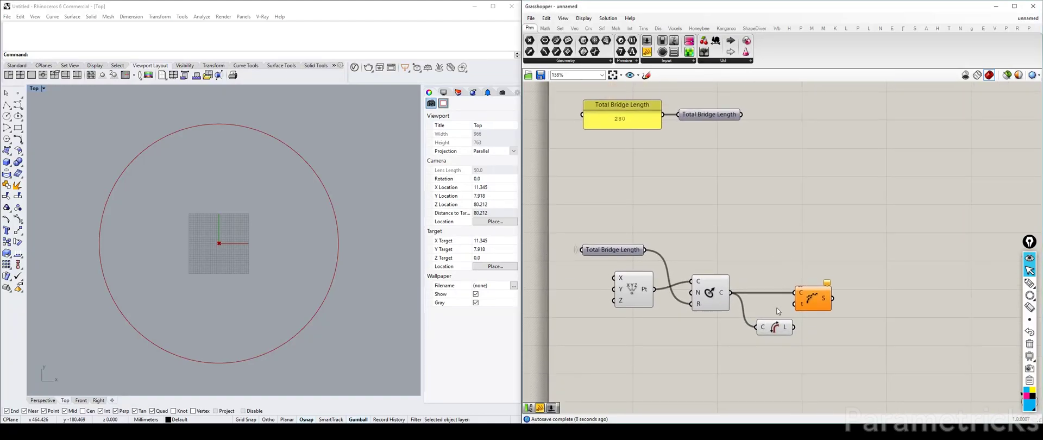
pyautogui.click(774, 327)
pyautogui.press('Delete')
pyautogui.moveTo(730, 199); pyautogui.dragTo(740, 246, button='right')
pyautogui.moveTo(689, 187); pyautogui.dragTo(671, 158, button='right')
pyautogui.moveTo(738, 193); pyautogui.dragTo(717, 155, button='right')
pyautogui.moveTo(782, 282); pyautogui.dragTo(782, 282)
pyautogui.doubleClick(748, 238)
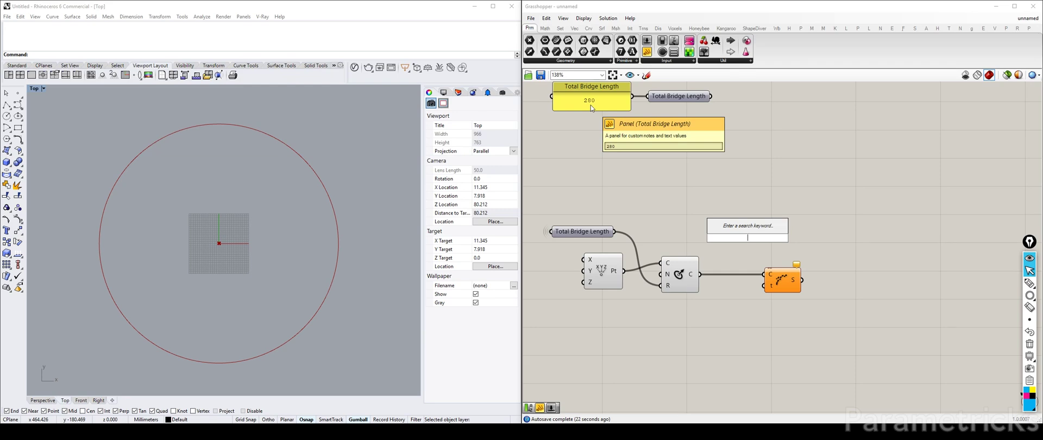
pyautogui.click(676, 223)
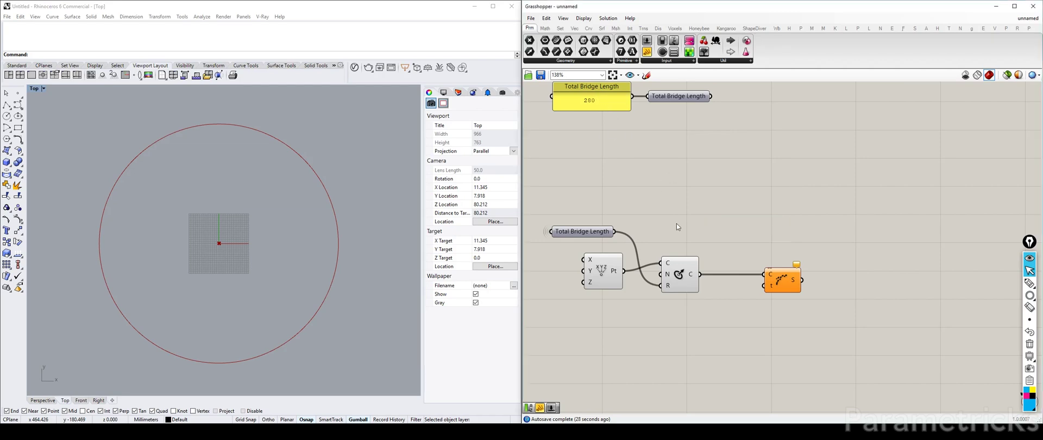
# Add a Series component above Circle CNR and connect the copied Total Bridge Length parameter to its step input.
pyautogui.doubleClick(687, 220)
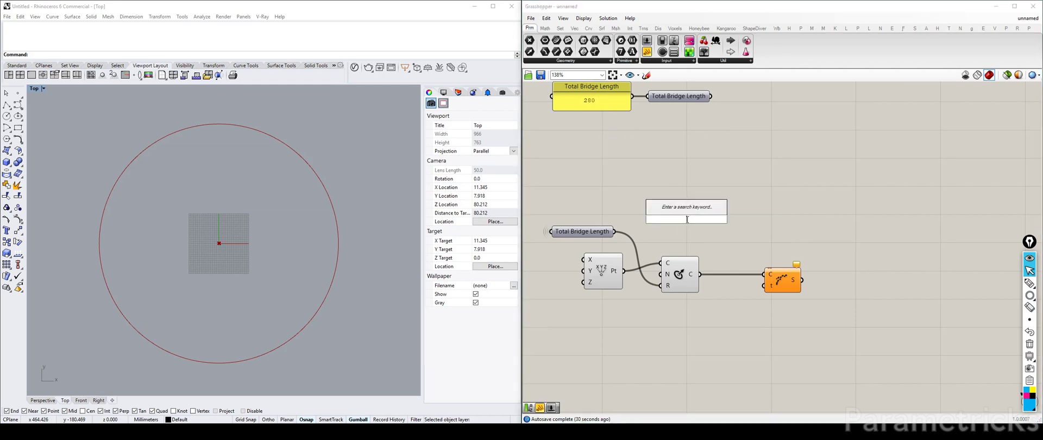
pyautogui.write('series')
pyautogui.press('Return')
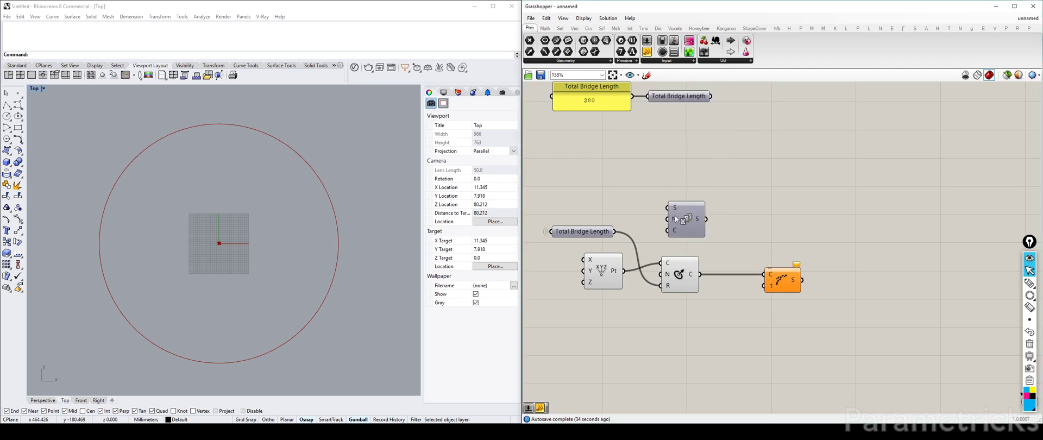
pyautogui.moveTo(614, 231); pyautogui.dragTo(675, 229)
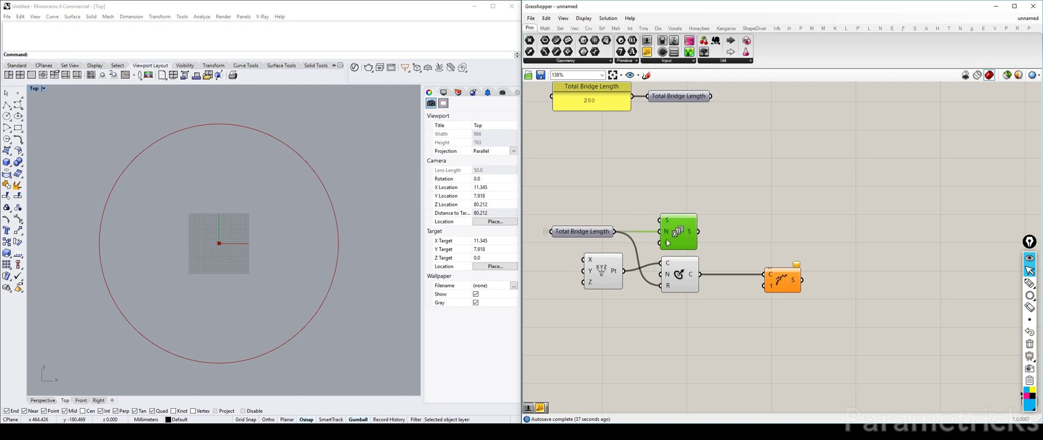
# Set the Series count to 2 and connect its output to Shatter's parameter input.
pyautogui.rightClick(667, 242)
pyautogui.moveTo(706, 322)
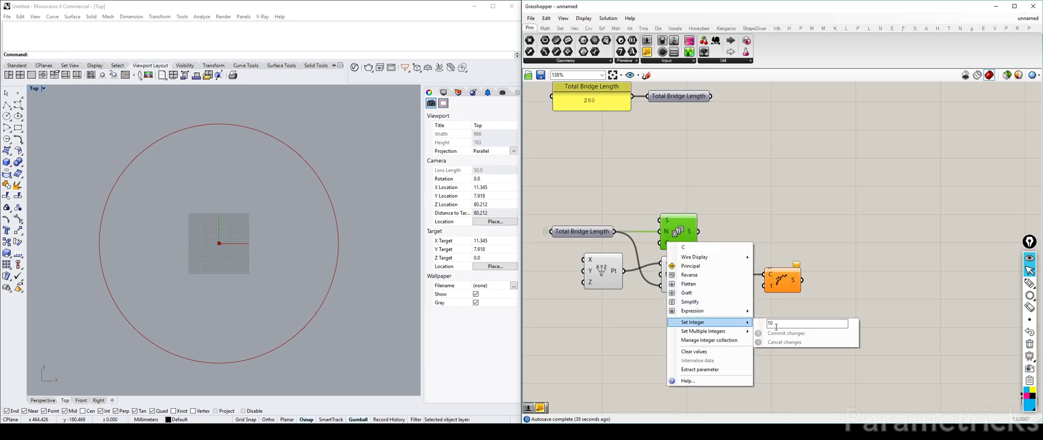
pyautogui.moveTo(779, 326); pyautogui.dragTo(729, 321)
pyautogui.write('2')
pyautogui.click(777, 333)
pyautogui.click(714, 245)
pyautogui.moveTo(689, 231); pyautogui.dragTo(778, 281)
# Turn off the preview of Construct Point, Circle CNR and Shatter.
pyautogui.moveTo(746, 314); pyautogui.dragTo(578, 189)
pyautogui.moveTo(803, 305); pyautogui.dragTo(586, 201)
pyautogui.middleClick(708, 183)
pyautogui.rightClick(770, 191)
pyautogui.click(767, 171)
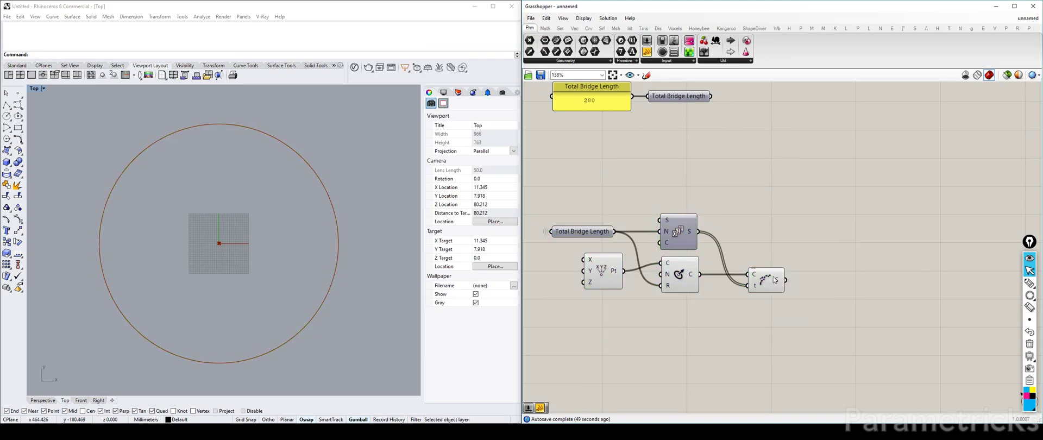
pyautogui.moveTo(709, 326); pyautogui.dragTo(577, 206)
pyautogui.middleClick(716, 152)
pyautogui.moveTo(797, 349); pyautogui.dragTo(597, 217)
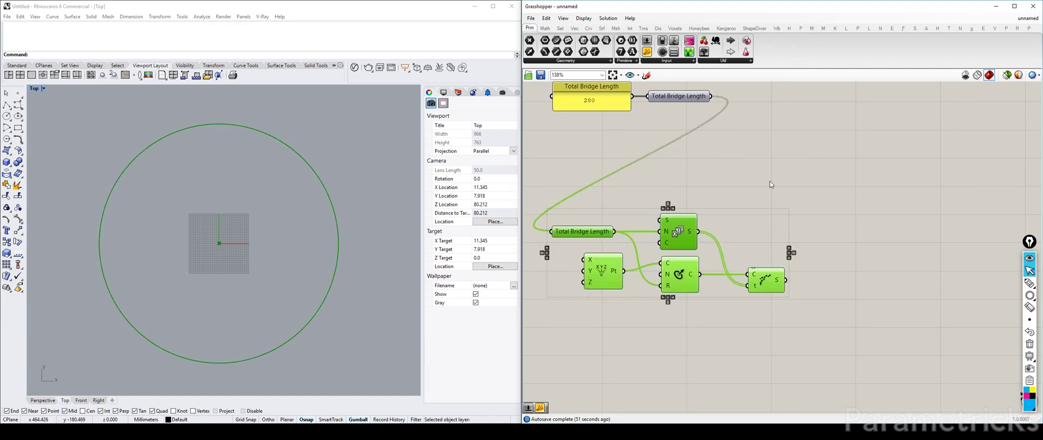
pyautogui.moveTo(857, 227); pyautogui.dragTo(728, 207, button='right')
pyautogui.click(636, 260)
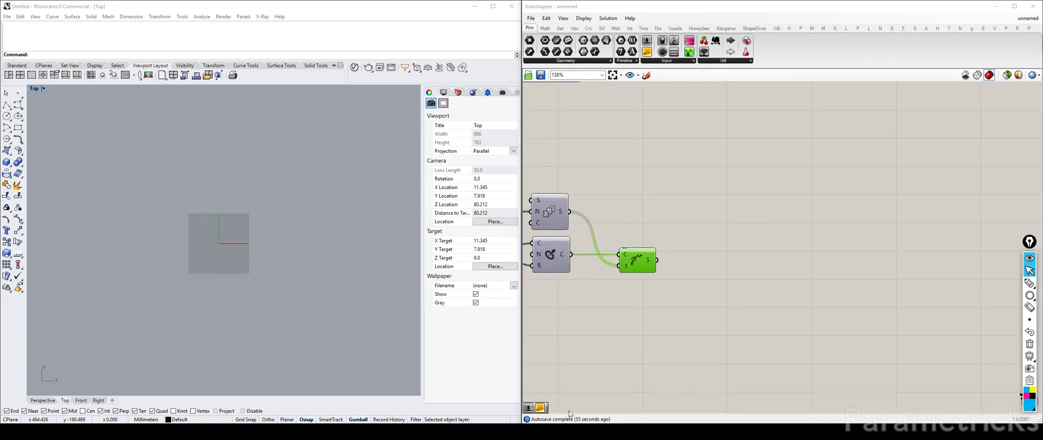
pyautogui.click(732, 242)
# Add a List Item component and connect Shatter's segments output to its list input.
pyautogui.doubleClick(722, 214)
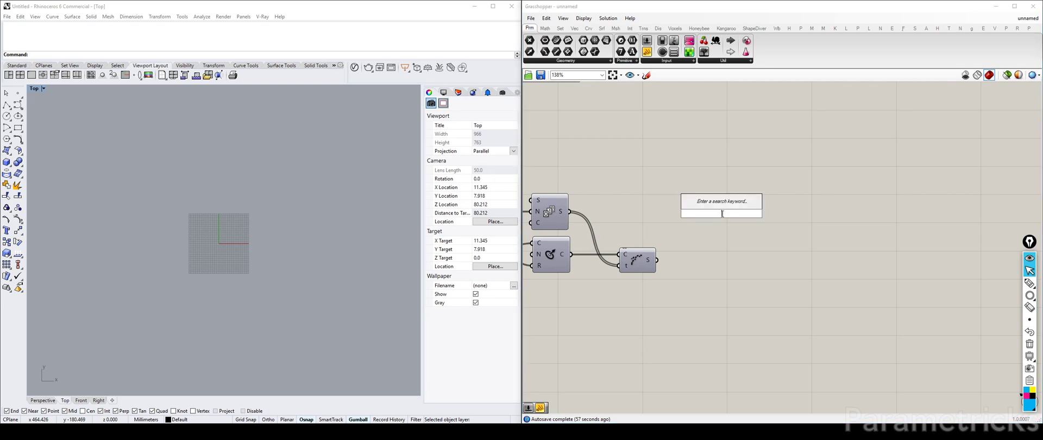
pyautogui.write('list')
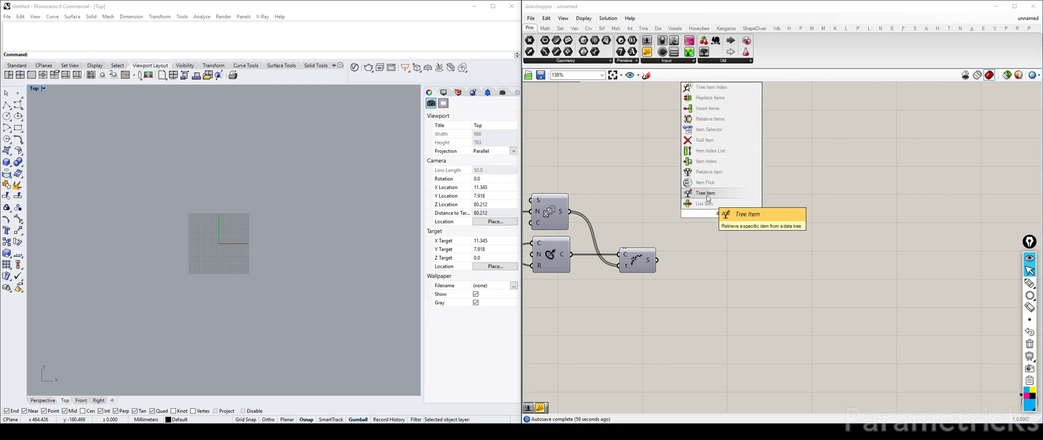
pyautogui.click(706, 194)
pyautogui.moveTo(645, 265); pyautogui.dragTo(694, 250)
pyautogui.click(690, 213)
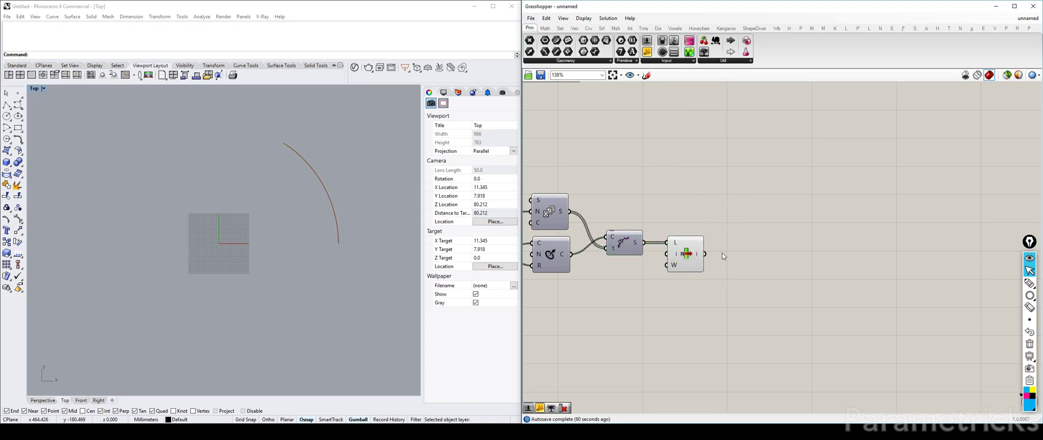
# Add a Length component and connect the List Item output to its curve input.
pyautogui.moveTo(726, 254); pyautogui.dragTo(620, 255, button='right')
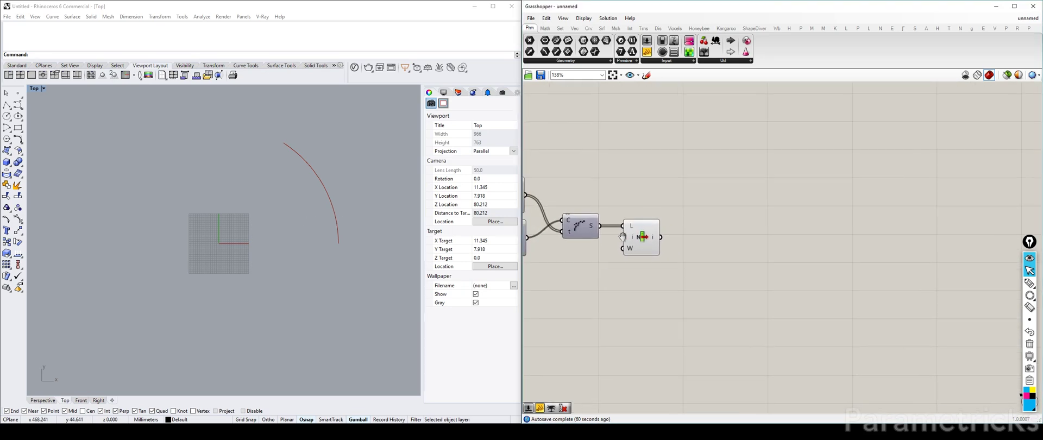
pyautogui.click(580, 227)
pyautogui.click(704, 228)
pyautogui.moveTo(692, 225); pyautogui.dragTo(718, 204, button='right')
pyautogui.doubleClick(734, 189)
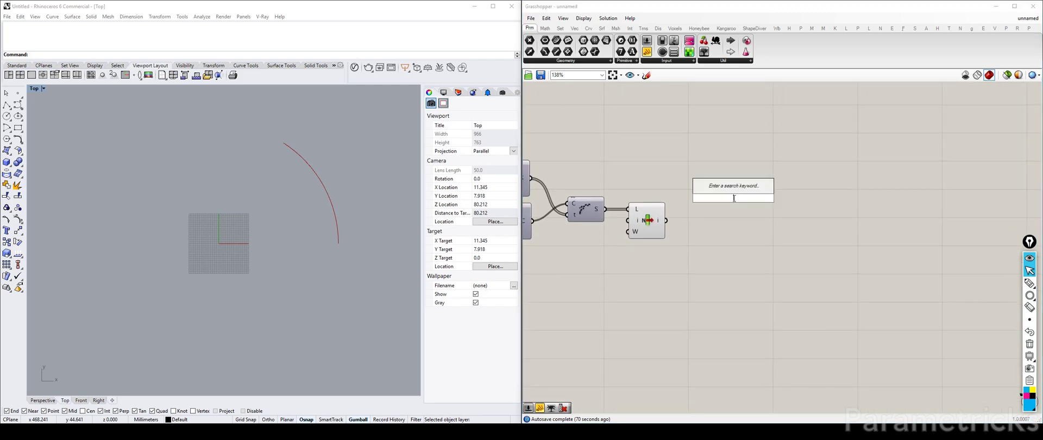
pyautogui.write('length')
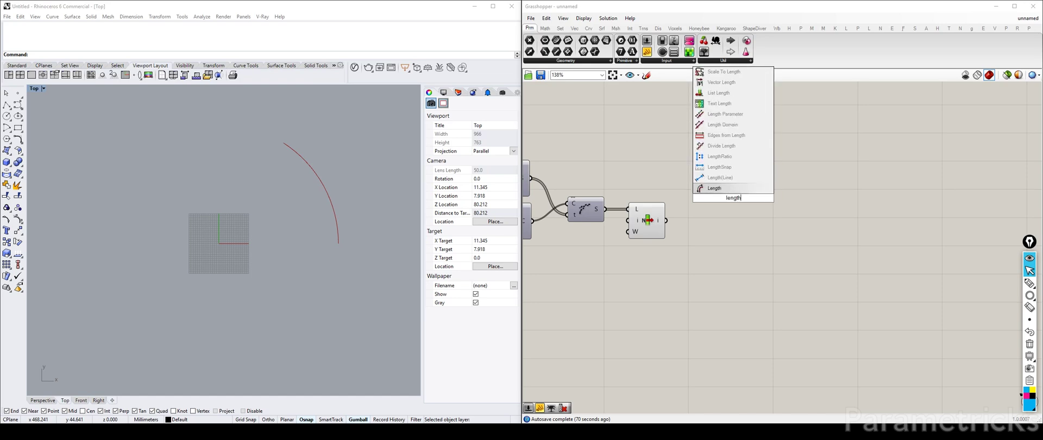
pyautogui.press('Return')
pyautogui.moveTo(666, 221)
pyautogui.mouseDown()
pyautogui.moveTo(723, 199)
pyautogui.moveTo(667, 220)
pyautogui.mouseUp()
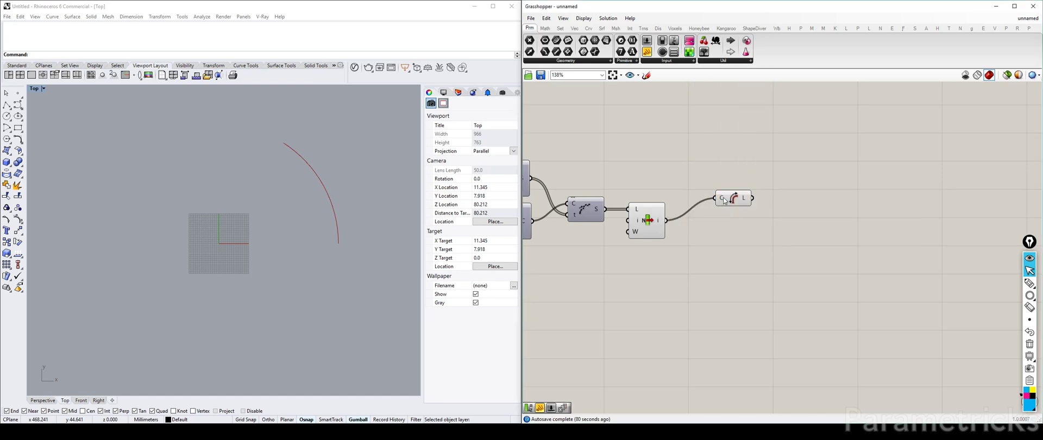
# Show the arc's length in a connected Panel, and delete both the Panel and the Length component.
pyautogui.moveTo(539, 407); pyautogui.dragTo(812, 213)
pyautogui.moveTo(753, 198); pyautogui.dragTo(725, 220)
pyautogui.click(773, 210)
pyautogui.press('Delete')
pyautogui.press('Delete')
# Move List Item closer to Shatter and place a Curve parameter beside it.
pyautogui.moveTo(647, 220); pyautogui.dragTo(638, 220)
pyautogui.click(702, 216)
pyautogui.doubleClick(702, 214)
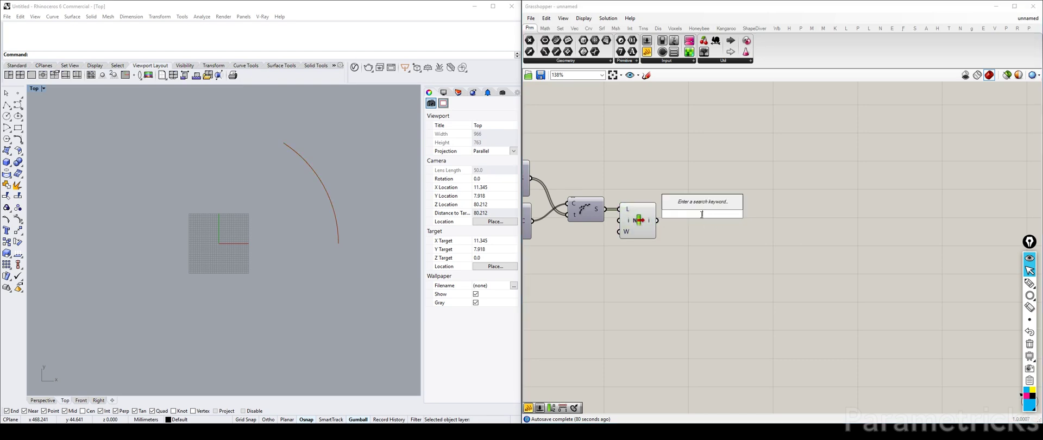
pyautogui.write('crv')
pyautogui.click(683, 193)
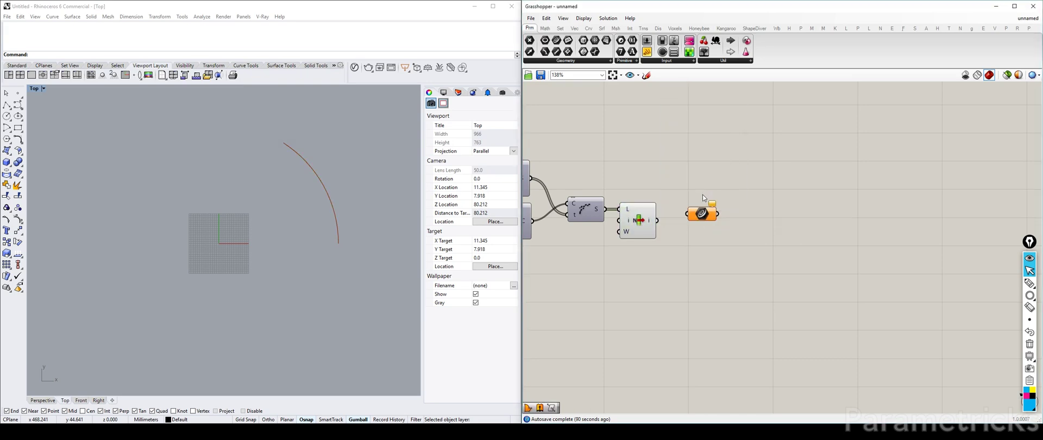
# Turn off the List Item preview and connect its output to the Curve parameter.
pyautogui.scroll(-2, 646, 153)
pyautogui.moveTo(646, 153); pyautogui.dragTo(695, 210, button='right')
pyautogui.scroll(1, 616, 139)
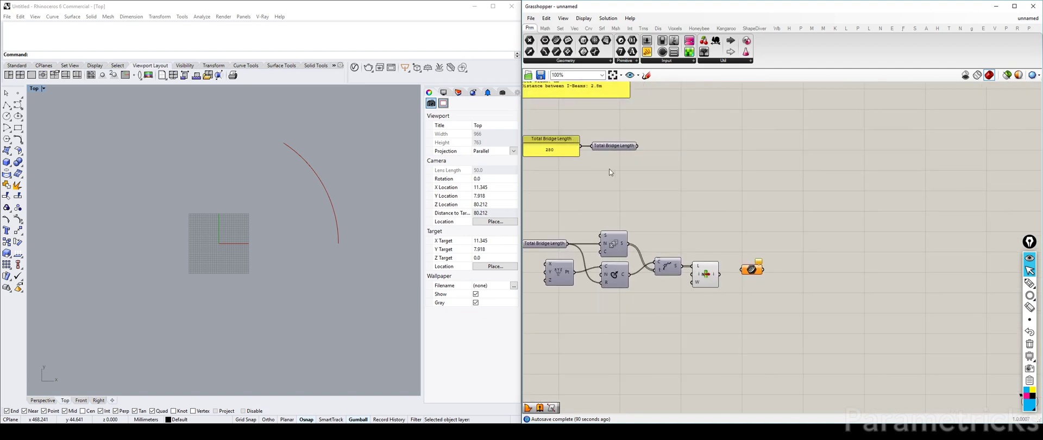
pyautogui.click(613, 147)
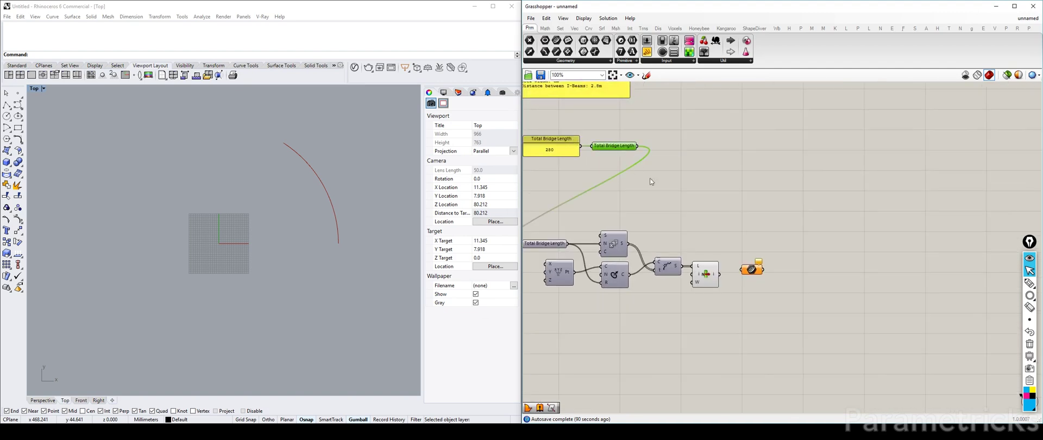
pyautogui.scroll(4, 806, 285)
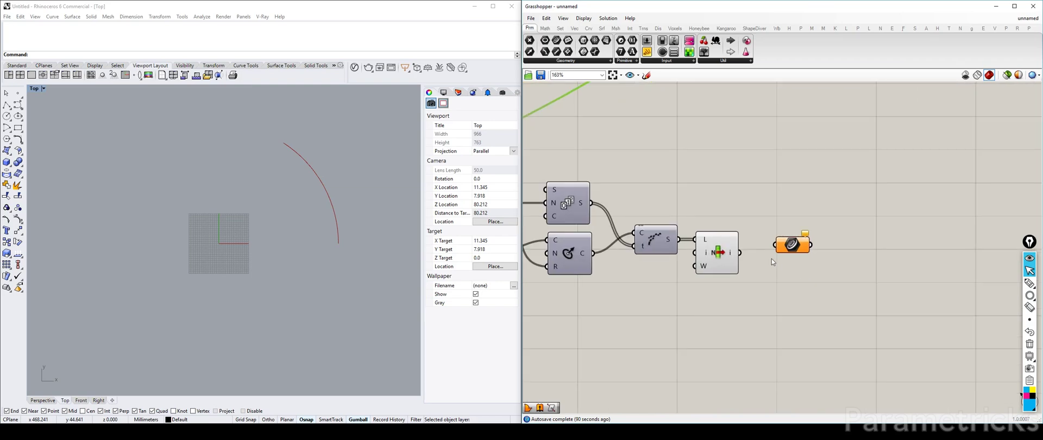
pyautogui.click(730, 251)
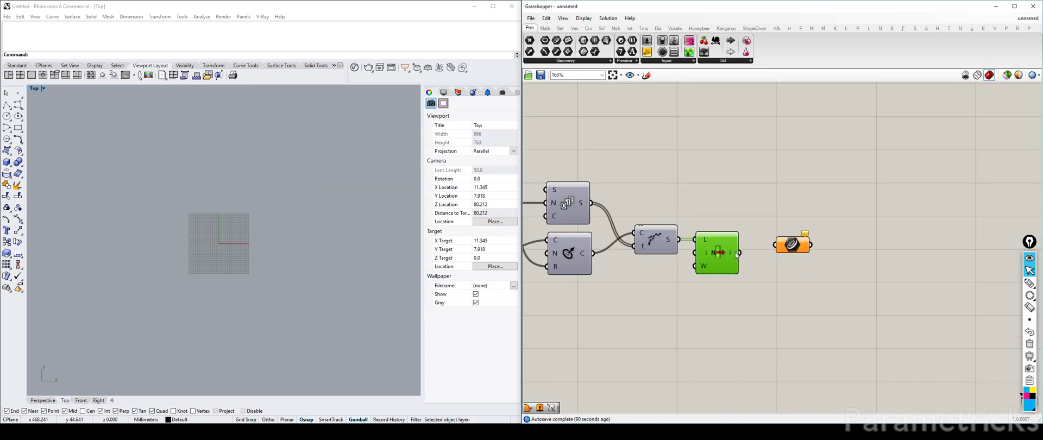
pyautogui.moveTo(739, 253); pyautogui.dragTo(823, 254)
# Rename the Curve parameter MAIN CURVE and turn off its preview.
pyautogui.moveTo(806, 217); pyautogui.dragTo(758, 218, button='right')
pyautogui.rightClick(778, 251)
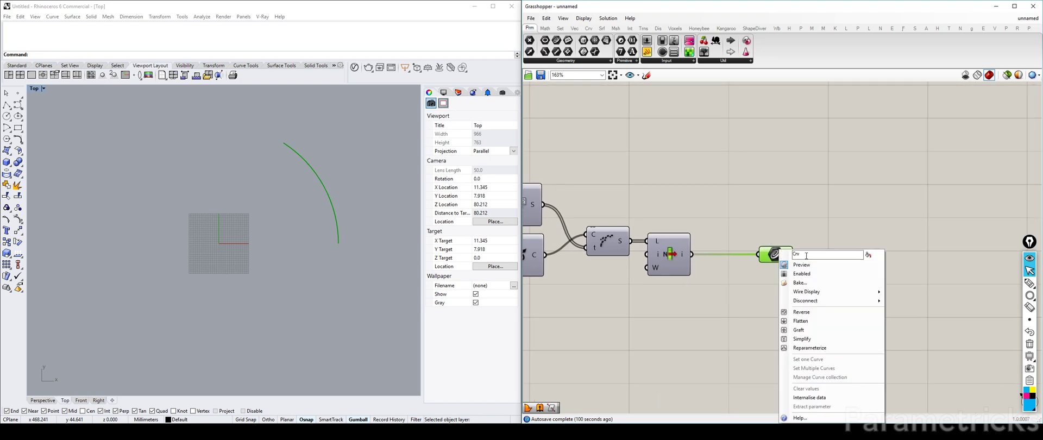
pyautogui.click(759, 246)
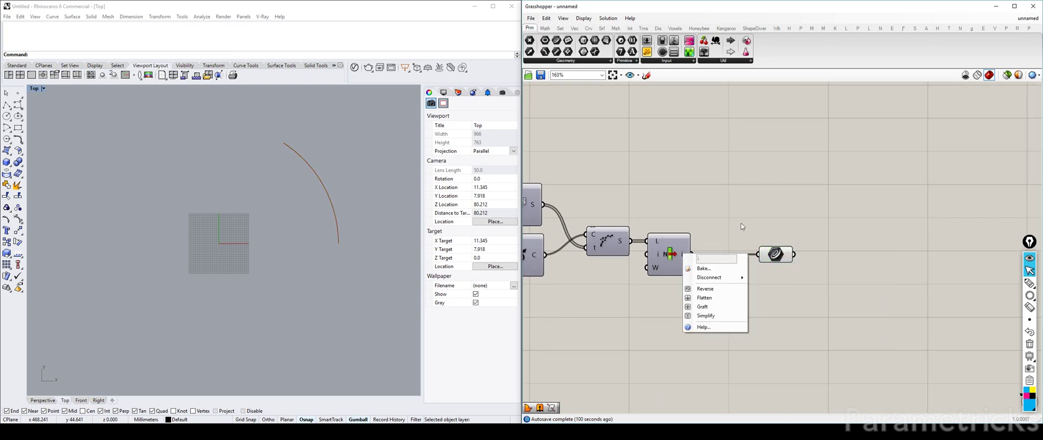
pyautogui.rightClick(799, 254)
pyautogui.click(782, 256)
pyautogui.moveTo(784, 260); pyautogui.dragTo(777, 259, button='right')
pyautogui.rightClick(776, 258)
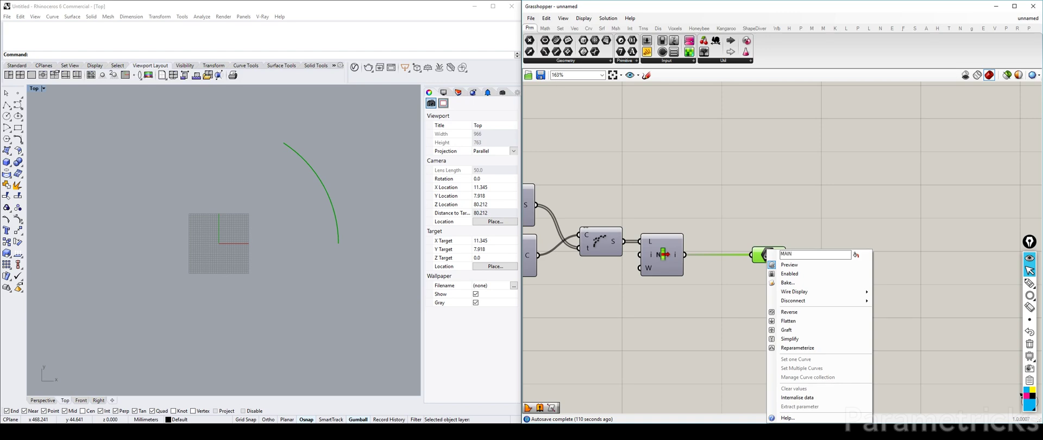
pyautogui.click(751, 232)
pyautogui.click(769, 256)
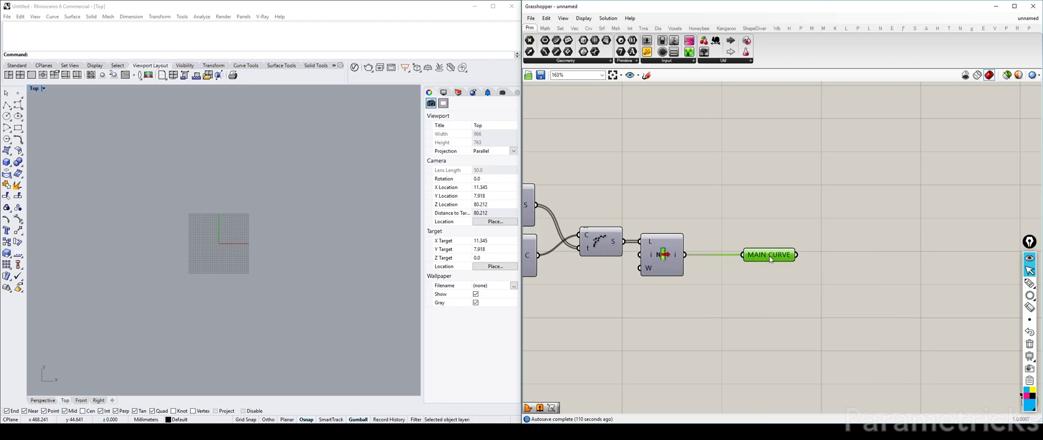
# Duplicate the MAIN CURVE parameter, keep the copy wired to the original, and place it farther along the canvas.
pyautogui.keyDown('alt'); pyautogui.moveTo(764, 254); pyautogui.dragTo(830, 235); pyautogui.keyUp('alt')
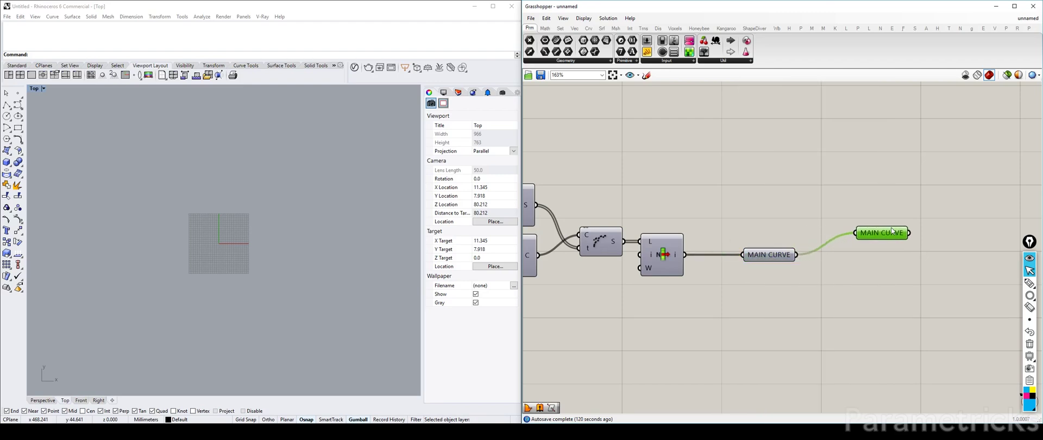
pyautogui.moveTo(897, 226); pyautogui.dragTo(918, 217)
pyautogui.moveTo(776, 251); pyautogui.dragTo(751, 255)
pyautogui.moveTo(910, 221)
pyautogui.mouseDown()
pyautogui.moveTo(894, 234)
pyautogui.moveTo(905, 214)
pyautogui.mouseUp()
pyautogui.scroll(-3, 904, 223)
pyautogui.moveTo(904, 223); pyautogui.dragTo(703, 253, button='right')
pyautogui.moveTo(607, 273); pyautogui.dragTo(770, 242, button='right')
pyautogui.moveTo(786, 241); pyautogui.dragTo(775, 240)
pyautogui.moveTo(768, 271); pyautogui.dragTo(562, 190)
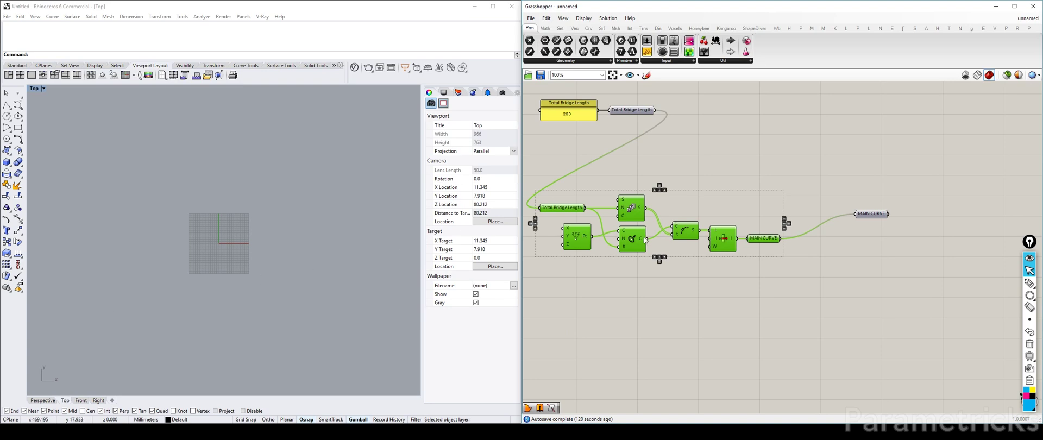
pyautogui.click(803, 269)
# Turn on the preview of the duplicated MAIN CURVE parameter and frame the arc in Rhino's Top viewport.
pyautogui.click(876, 214)
pyautogui.click(667, 169)
pyautogui.hotkey('ctrl', 'shift', 'e')
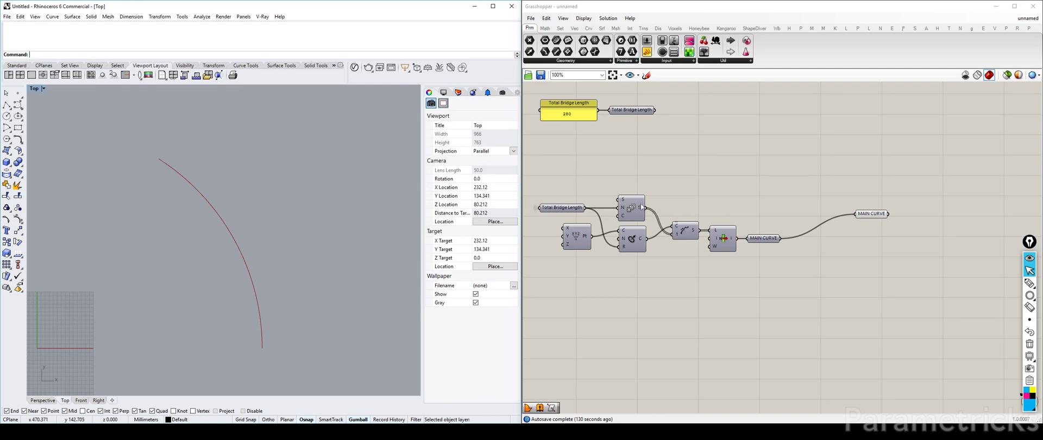
# Move the arc definition's components lower on the canvas to free space beneath the Total Bridge Length panel.
pyautogui.click(588, 243)
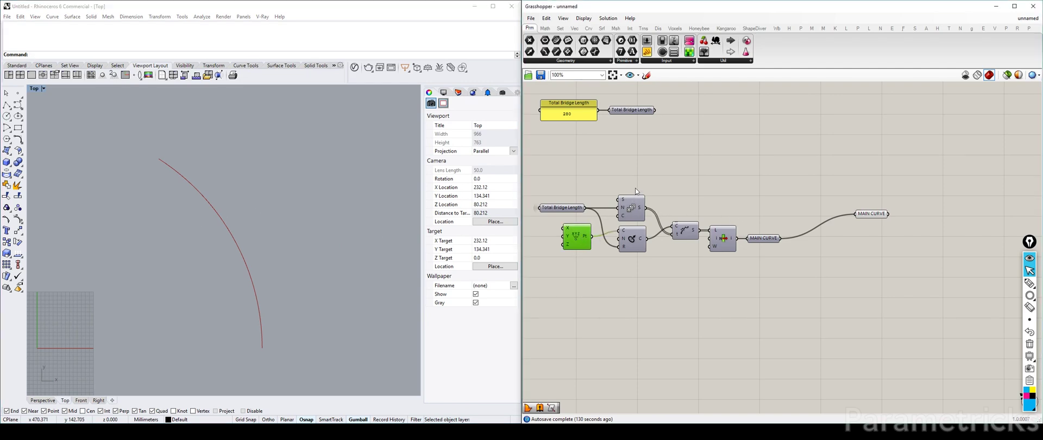
pyautogui.moveTo(638, 188); pyautogui.dragTo(654, 234, button='right')
pyautogui.moveTo(769, 331); pyautogui.dragTo(597, 235)
pyautogui.moveTo(649, 253); pyautogui.dragTo(656, 308)
pyautogui.click(678, 274)
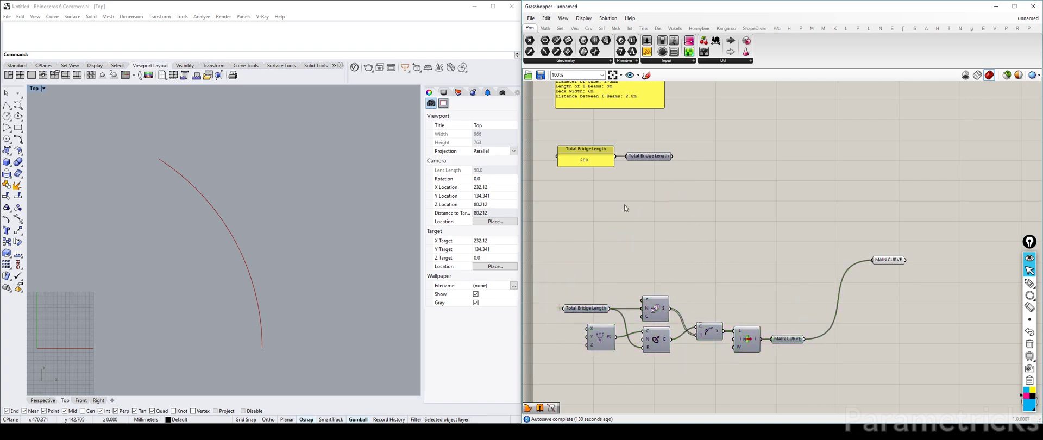
# Add a number slider with the value 10.8 beneath the Total Bridge Length panel.
pyautogui.moveTo(627, 187); pyautogui.dragTo(646, 207, button='right')
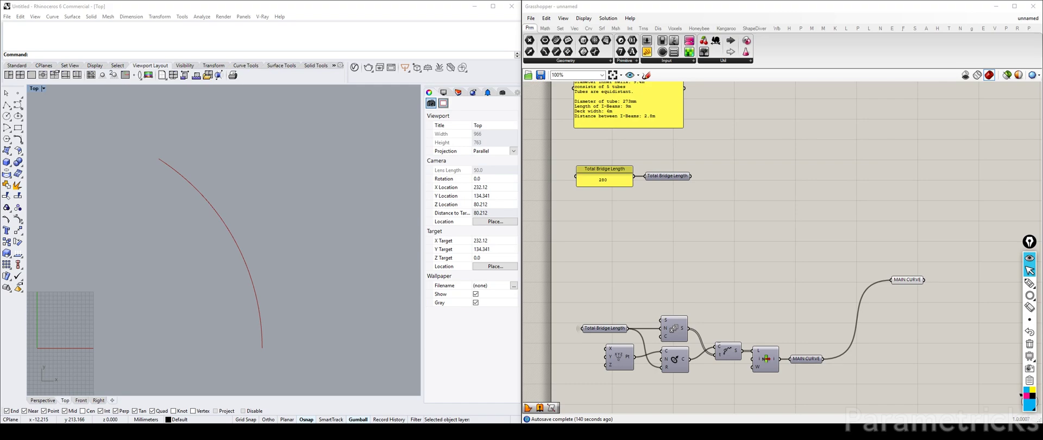
pyautogui.scroll(3, 636, 214)
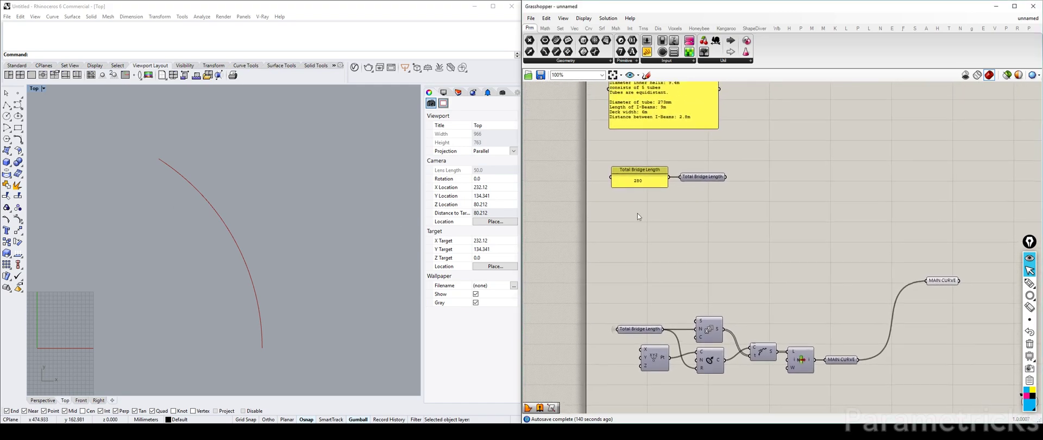
pyautogui.doubleClick(633, 235)
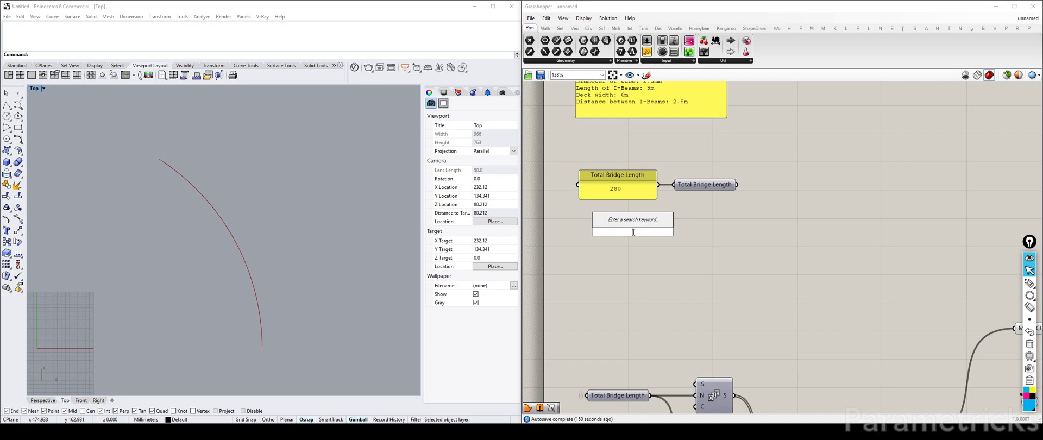
pyautogui.write('10.8')
pyautogui.press('Return')
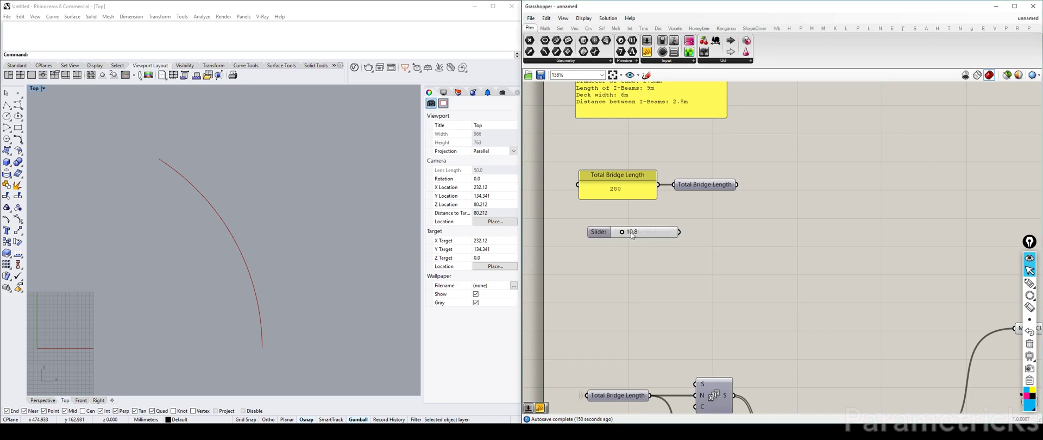
pyautogui.click(624, 234)
pyautogui.moveTo(624, 206); pyautogui.dragTo(617, 265, button='right')
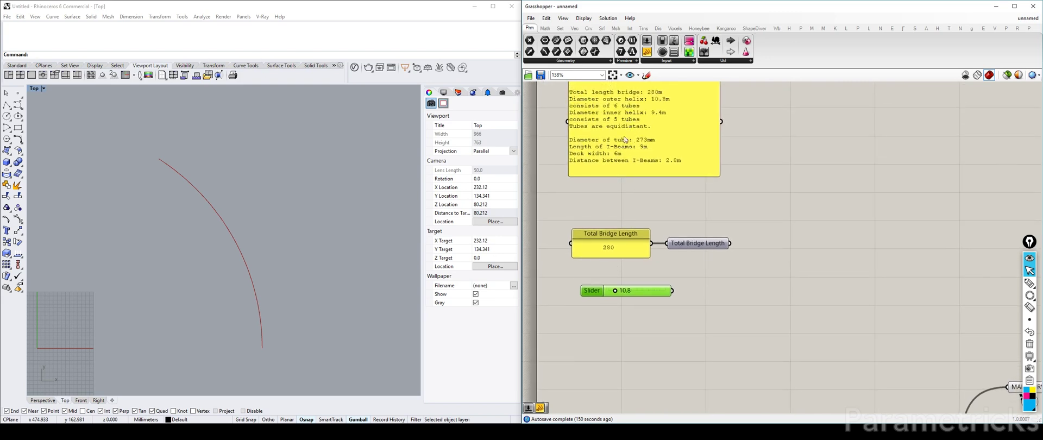
# Rename the 10.8 slider Outer Helix diameter.
pyautogui.rightClick(600, 293)
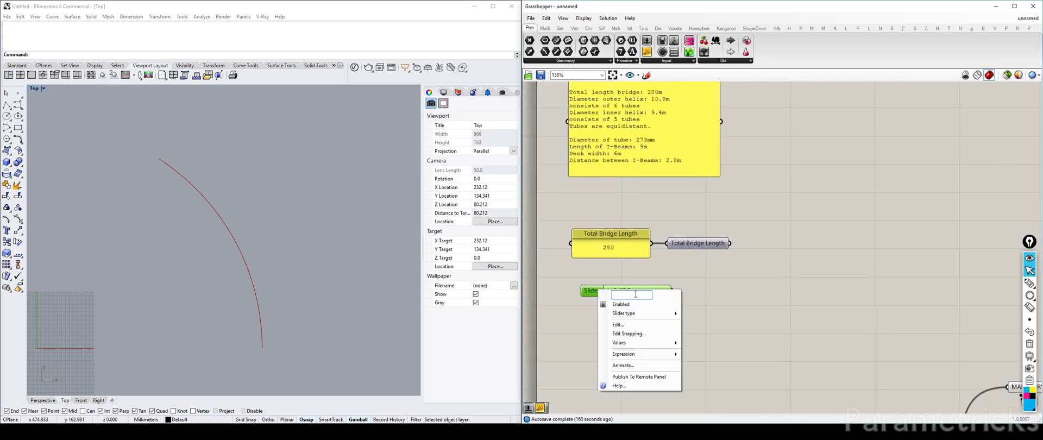
pyautogui.write('D')
pyautogui.press('BackSpace')
pyautogui.write('Outer Helix Diam')
pyautogui.press('BackSpace')
pyautogui.press('BackSpace')
pyautogui.press('BackSpace')
pyautogui.write('ia')
pyautogui.press('BackSpace')
pyautogui.press('BackSpace')
pyautogui.press('BackSpace')
pyautogui.write('diameter')
pyautogui.press('Return')
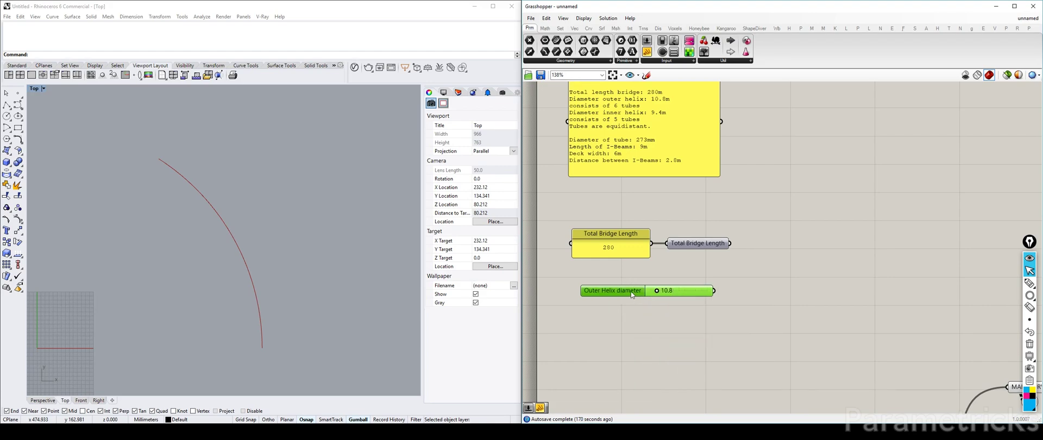
# Duplicate the Outer Helix diameter slider just below it, rename the copy Inner Helix diameter and set it to 9.4.
pyautogui.keyDown('alt'); pyautogui.moveTo(632, 295); pyautogui.dragTo(629, 316); pyautogui.keyUp('alt')
pyautogui.rightClick(617, 311)
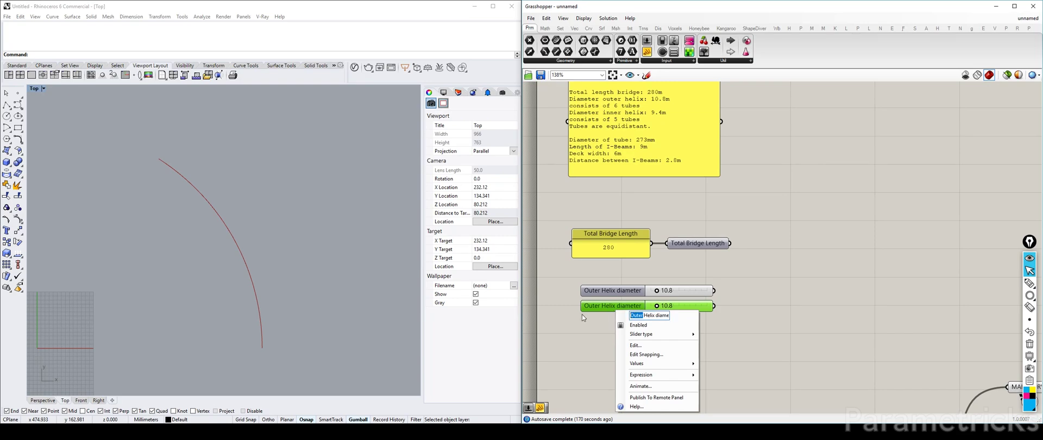
pyautogui.write('Inner')
pyautogui.press('Return')
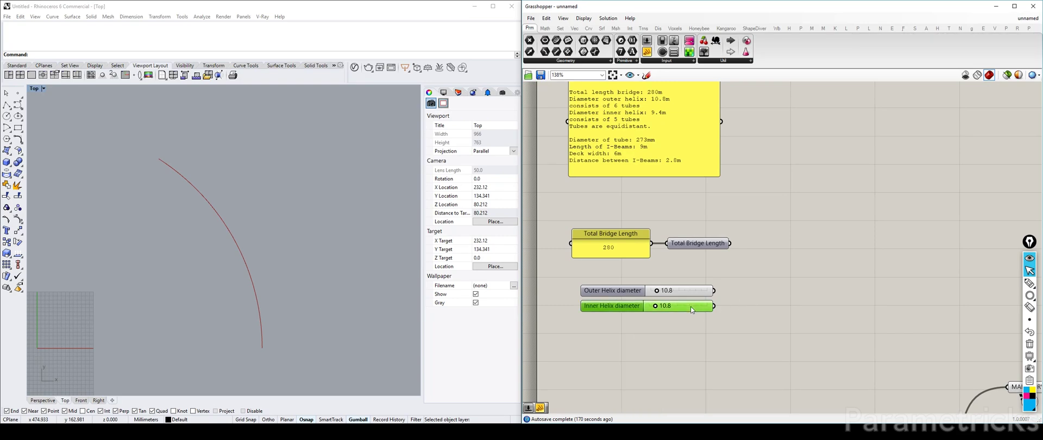
pyautogui.doubleClick(692, 310)
pyautogui.write('9.4')
pyautogui.press('Return')
# Align the two helix diameter sliders with each other and with the edge of the Total Bridge Length panel above.
pyautogui.moveTo(684, 305); pyautogui.dragTo(689, 337, button='right')
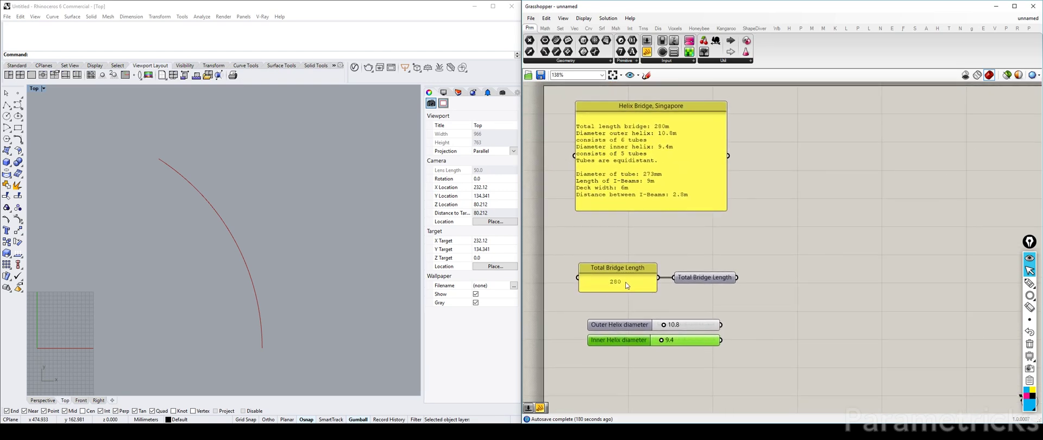
pyautogui.moveTo(680, 309); pyautogui.dragTo(704, 213, button='right')
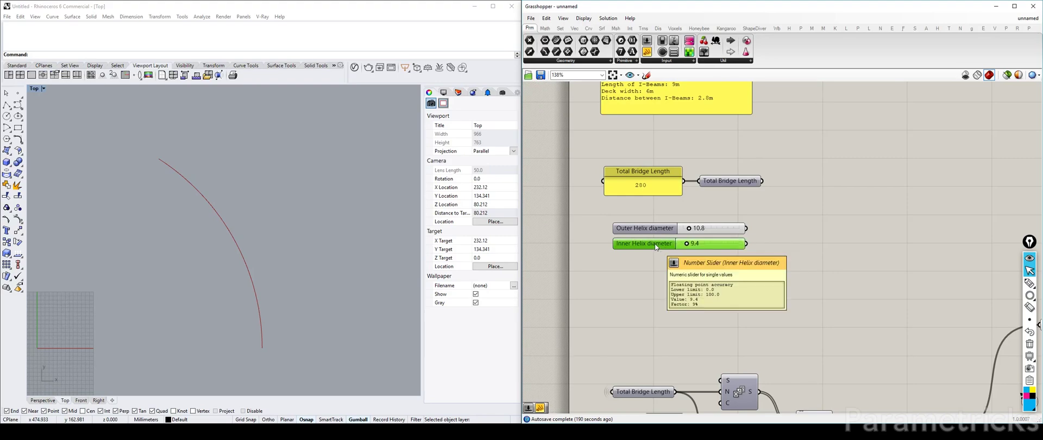
pyautogui.moveTo(832, 228); pyautogui.dragTo(703, 138, button='right')
pyautogui.scroll(-3, 885, 271)
pyautogui.scroll(2, 689, 201)
pyautogui.moveTo(695, 186); pyautogui.dragTo(666, 241, button='right')
pyautogui.scroll(3, 651, 246)
pyautogui.click(639, 233)
pyautogui.moveTo(625, 267); pyautogui.dragTo(623, 263)
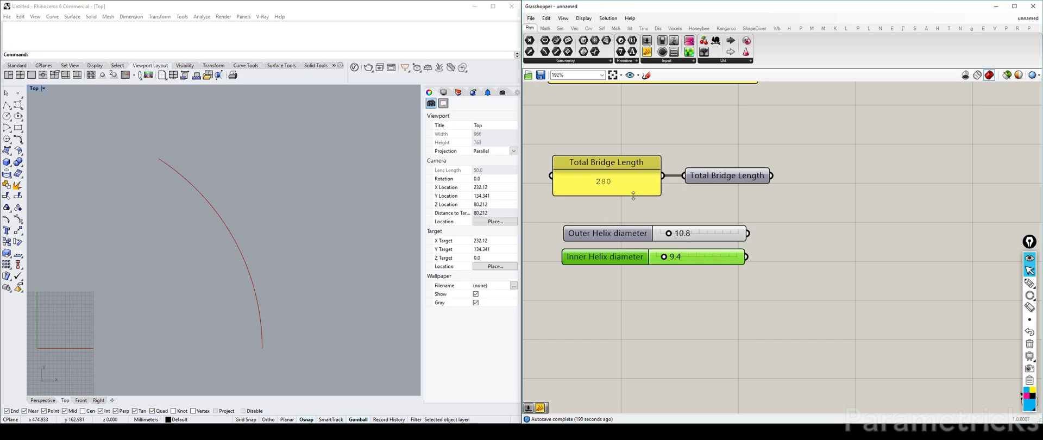
pyautogui.moveTo(632, 193); pyautogui.dragTo(645, 231, button='right')
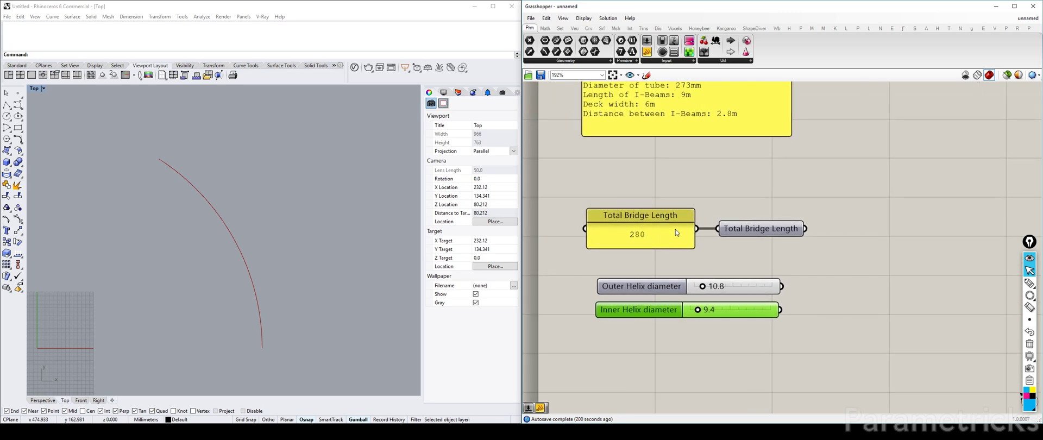
pyautogui.doubleClick(667, 182)
pyautogui.moveTo(645, 268); pyautogui.dragTo(639, 176, button='right')
pyautogui.moveTo(639, 242); pyautogui.dragTo(635, 196)
pyautogui.moveTo(635, 197)
pyautogui.mouseDown()
pyautogui.moveTo(624, 179)
pyautogui.moveTo(627, 196)
pyautogui.mouseUp()
pyautogui.click(625, 223)
pyautogui.click(626, 198)
pyautogui.click(638, 220)
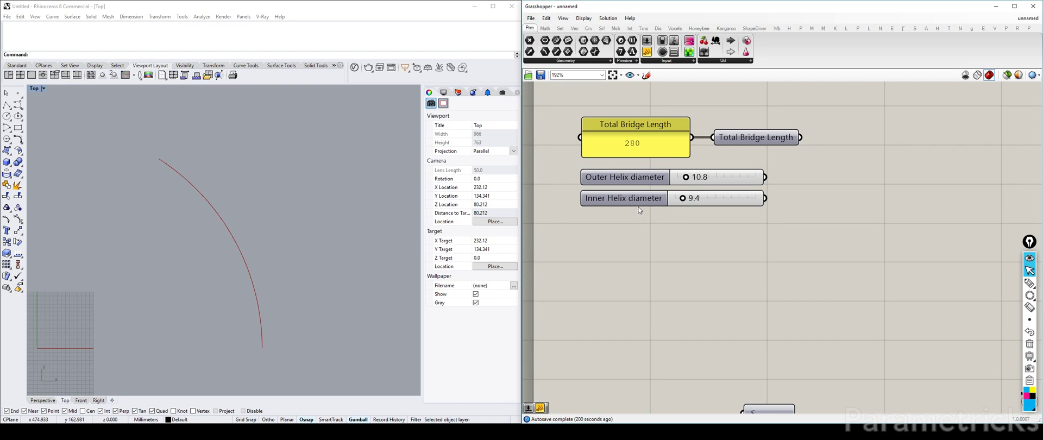
# Move both helix diameter sliders lower to leave room for another slider beneath the Total Bridge Length panel.
pyautogui.moveTo(637, 207); pyautogui.dragTo(633, 274, button='right')
pyautogui.moveTo(644, 279); pyautogui.dragTo(640, 294)
pyautogui.click(638, 274)
pyautogui.moveTo(644, 332); pyautogui.dragTo(620, 299)
pyautogui.click(624, 280)
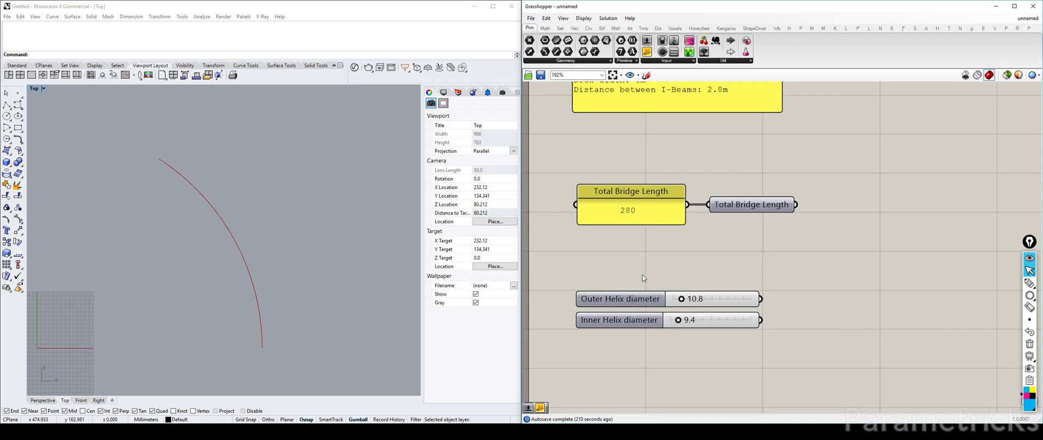
pyautogui.keyDown('alt'); pyautogui.moveTo(621, 300); pyautogui.dragTo(627, 245); pyautogui.keyUp('alt')
pyautogui.rightClick(621, 247)
pyautogui.click(718, 246)
pyautogui.press('Delete')
# Add a number slider with the value 2.8 and place it directly beneath the Total Bridge Length panel.
pyautogui.doubleClick(712, 246)
pyautogui.write('2.8')
pyautogui.press('Return')
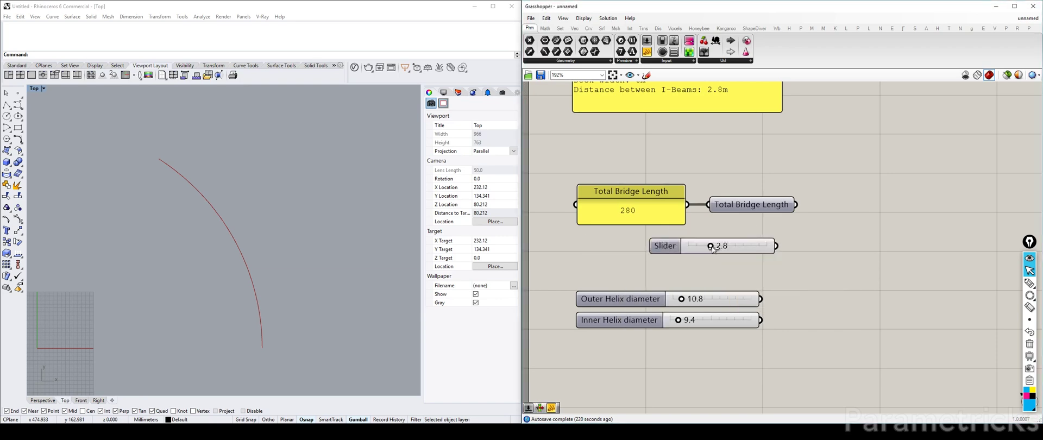
pyautogui.moveTo(669, 248); pyautogui.dragTo(617, 243)
pyautogui.scroll(-1, 618, 242)
pyautogui.moveTo(617, 242); pyautogui.dragTo(581, 315, button='right')
pyautogui.moveTo(656, 146); pyautogui.dragTo(728, 146, button='right')
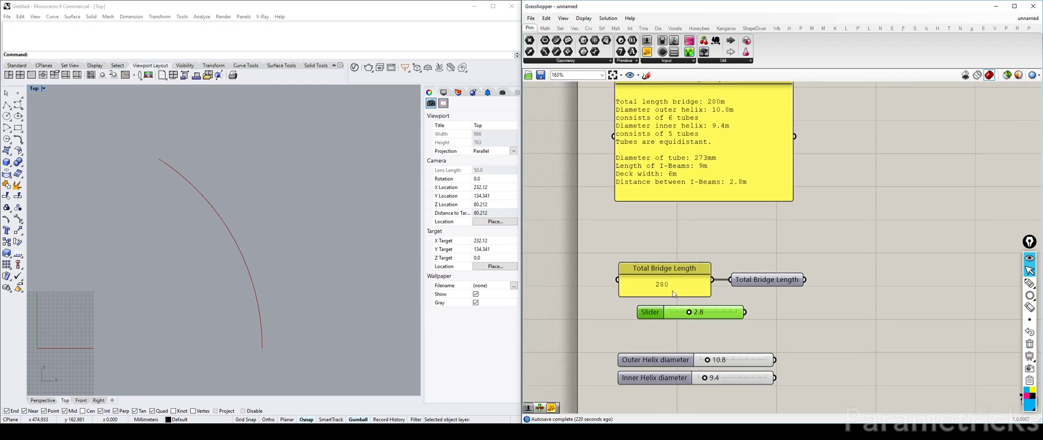
pyautogui.moveTo(656, 308)
pyautogui.mouseDown()
pyautogui.moveTo(652, 296)
pyautogui.moveTo(644, 307)
pyautogui.mouseUp()
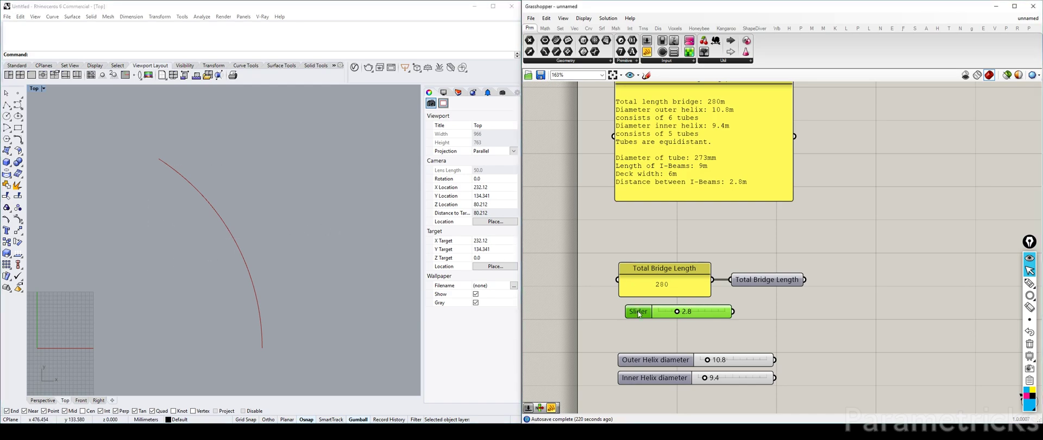
# Rename the 2.8 slider Section Width and line it up with the Total Bridge Length panel.
pyautogui.rightClick(656, 309)
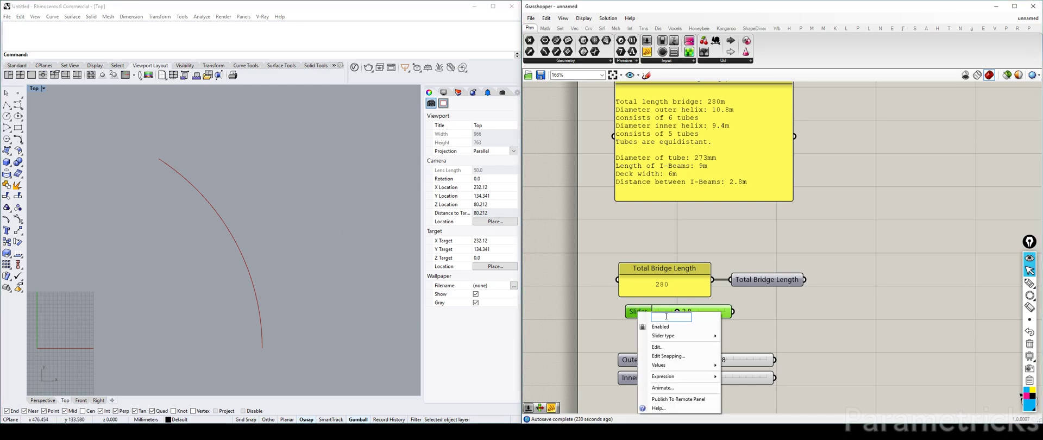
pyautogui.write('Section')
pyautogui.write('Width')
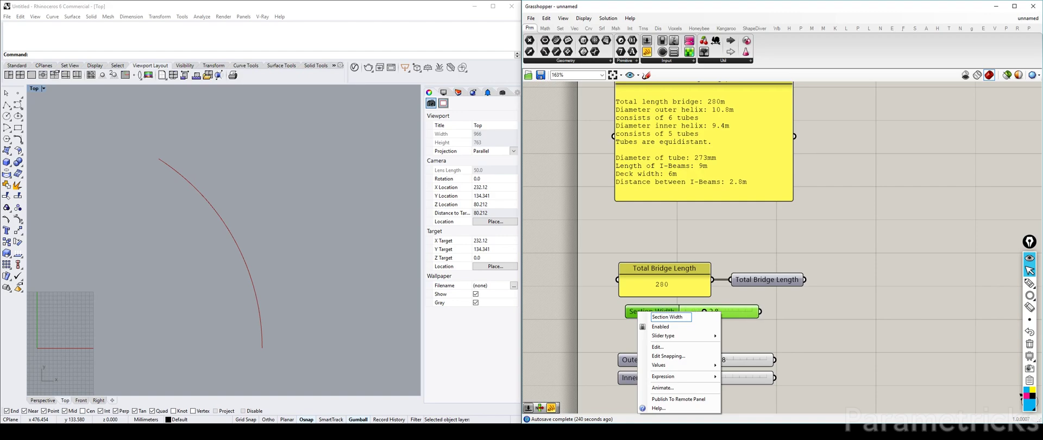
pyautogui.press('Return')
pyautogui.moveTo(654, 314); pyautogui.dragTo(647, 310)
# Add a Number parameter beside the Section Width slider, wire the slider into it and give it the slider's name.
pyautogui.moveTo(751, 303); pyautogui.dragTo(726, 246, button='right')
pyautogui.doubleClick(737, 257)
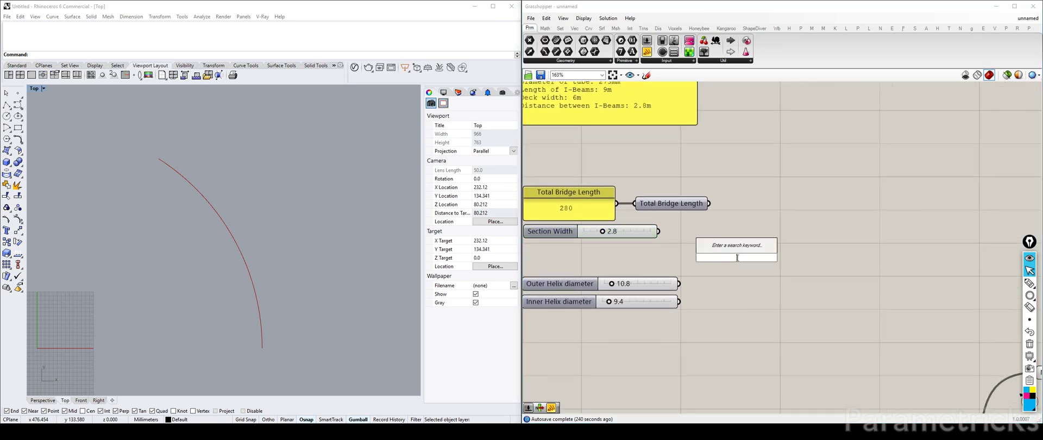
pyautogui.write('numb')
pyautogui.press('Return')
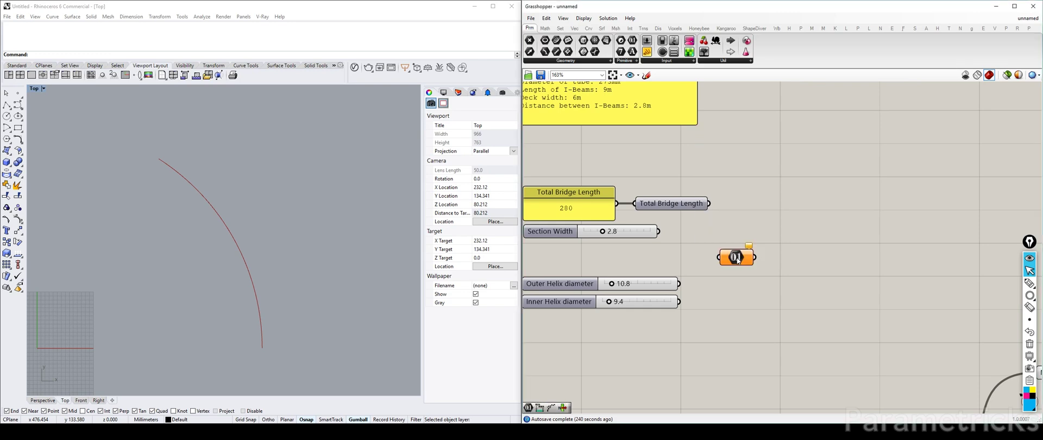
pyautogui.moveTo(735, 256); pyautogui.dragTo(721, 233)
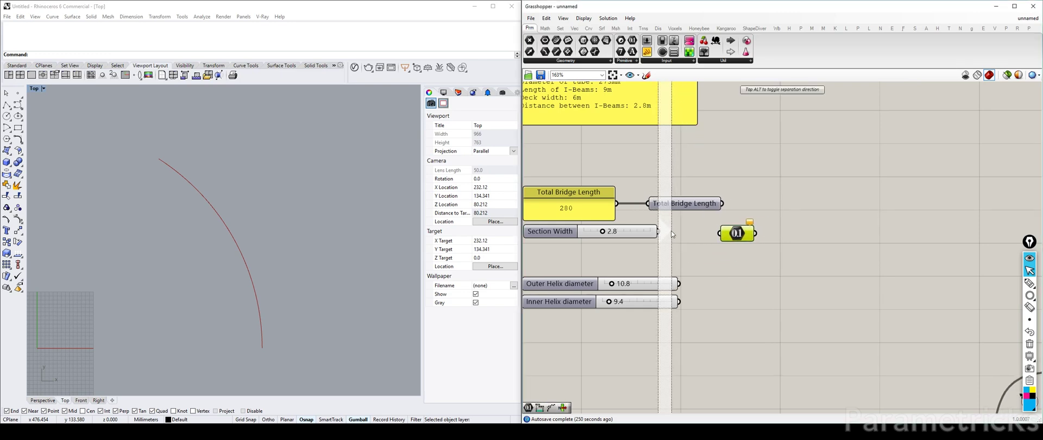
pyautogui.moveTo(658, 231); pyautogui.dragTo(756, 306)
pyautogui.rightClick(741, 236)
pyautogui.click(835, 242)
pyautogui.click(801, 220)
# Wire the helix diameter sliders into their own Number parameters, named Outer Helix diameter and Inner Helix diameter.
pyautogui.moveTo(677, 303); pyautogui.dragTo(641, 284)
pyautogui.click(721, 332)
pyautogui.moveTo(739, 234); pyautogui.dragTo(786, 211, button='right')
pyautogui.click(749, 182)
pyautogui.moveTo(748, 182); pyautogui.dragTo(779, 182)
pyautogui.moveTo(850, 241); pyautogui.dragTo(809, 359)
pyautogui.moveTo(841, 129); pyautogui.dragTo(761, 316)
pyautogui.click(790, 170)
# Align the Total Bridge Length, Section Width, Outer Helix diameter and Inner Helix diameter parameters in one column.
pyautogui.moveTo(904, 160); pyautogui.dragTo(763, 230, button='right')
pyautogui.scroll(-2, 836, 170)
pyautogui.click(764, 231)
pyautogui.click(705, 292)
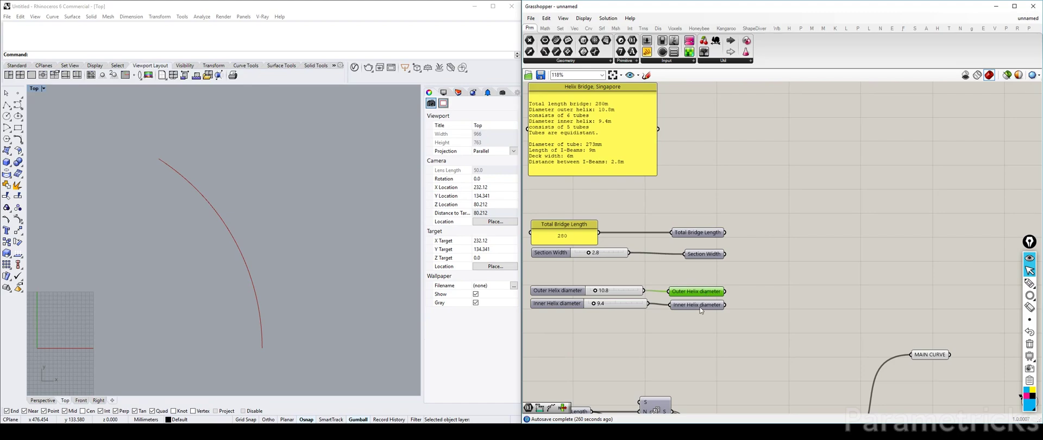
pyautogui.moveTo(700, 307)
pyautogui.mouseDown()
pyautogui.moveTo(695, 287)
pyautogui.moveTo(691, 306)
pyautogui.mouseUp()
pyautogui.click(728, 322)
pyautogui.scroll(2, 677, 299)
pyautogui.moveTo(742, 325); pyautogui.dragTo(709, 133)
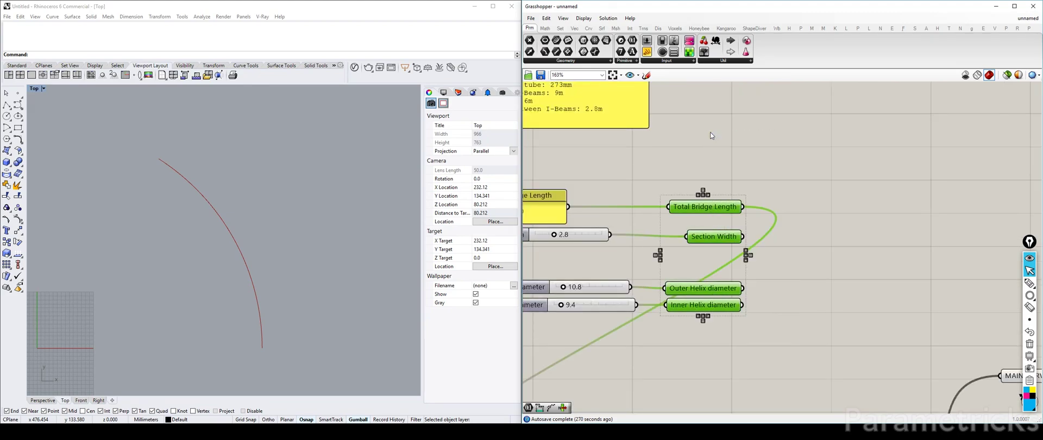
pyautogui.click(710, 194)
# Move the previewed MAIN CURVE copy down beside the original MAIN CURVE parameter.
pyautogui.scroll(-3, 763, 177)
pyautogui.click(786, 157)
pyautogui.moveTo(792, 205); pyautogui.dragTo(673, 173, button='right')
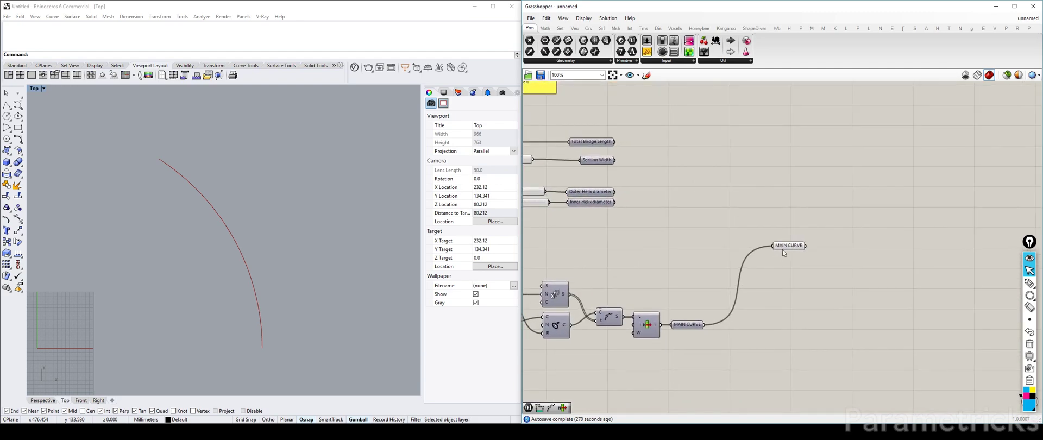
pyautogui.moveTo(784, 252); pyautogui.dragTo(783, 281)
pyautogui.moveTo(684, 252); pyautogui.dragTo(715, 214, button='right')
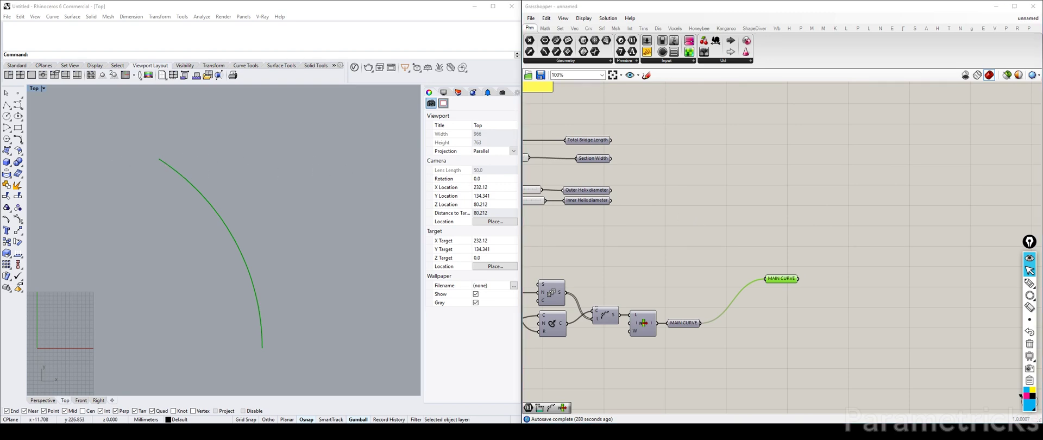
pyautogui.click(806, 240)
pyautogui.moveTo(763, 249); pyautogui.dragTo(691, 273, button='right')
pyautogui.moveTo(722, 281); pyautogui.dragTo(688, 320)
# Duplicate the previewed MAIN CURVE parameter into the empty area above and wire the new copy to it.
pyautogui.keyDown('alt'); pyautogui.moveTo(688, 320); pyautogui.dragTo(743, 134); pyautogui.keyUp('alt')
pyautogui.moveTo(700, 319); pyautogui.dragTo(721, 134)
pyautogui.click(690, 318)
# Set the new MAIN CURVE copy's wire display to Hidden and move the copy slightly higher.
pyautogui.rightClick(743, 136)
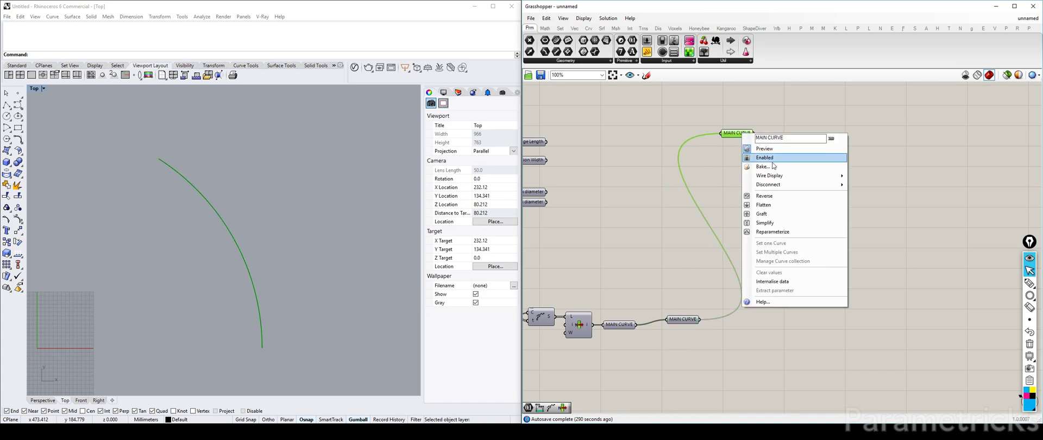
pyautogui.moveTo(802, 181)
pyautogui.click(869, 195)
pyautogui.moveTo(730, 132); pyautogui.dragTo(731, 221, button='right')
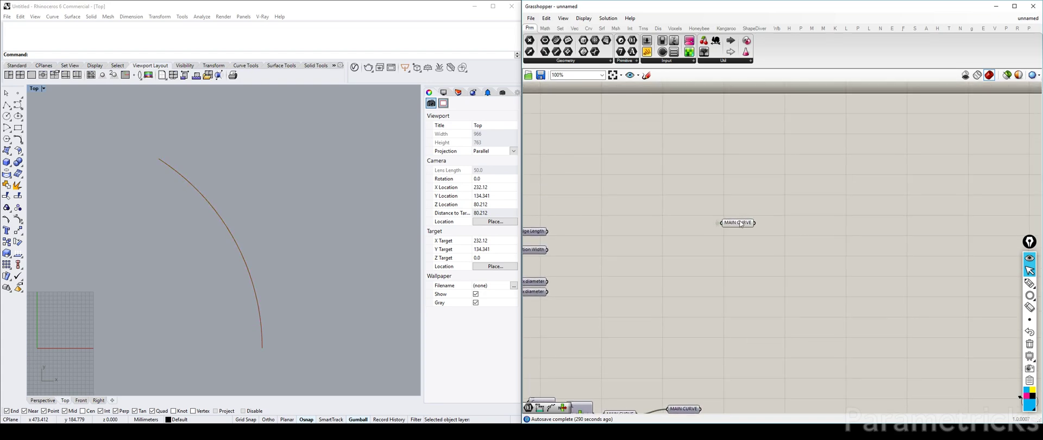
pyautogui.moveTo(740, 222); pyautogui.dragTo(748, 179)
pyautogui.click(731, 207)
pyautogui.moveTo(731, 207); pyautogui.dragTo(805, 183, button='right')
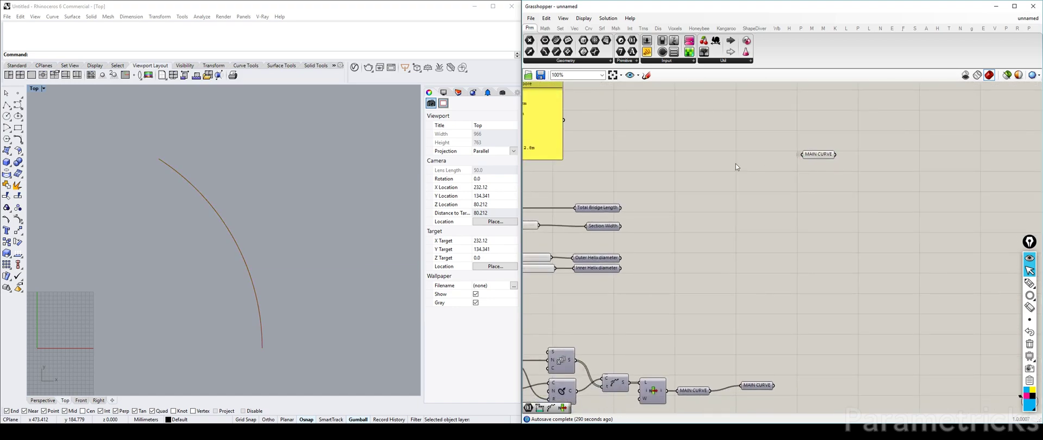
# Duplicate the Section Width parameter beneath the upper MAIN CURVE copy and set the new copy's wire display to Hidden.
pyautogui.moveTo(572, 186); pyautogui.dragTo(648, 183, button='right')
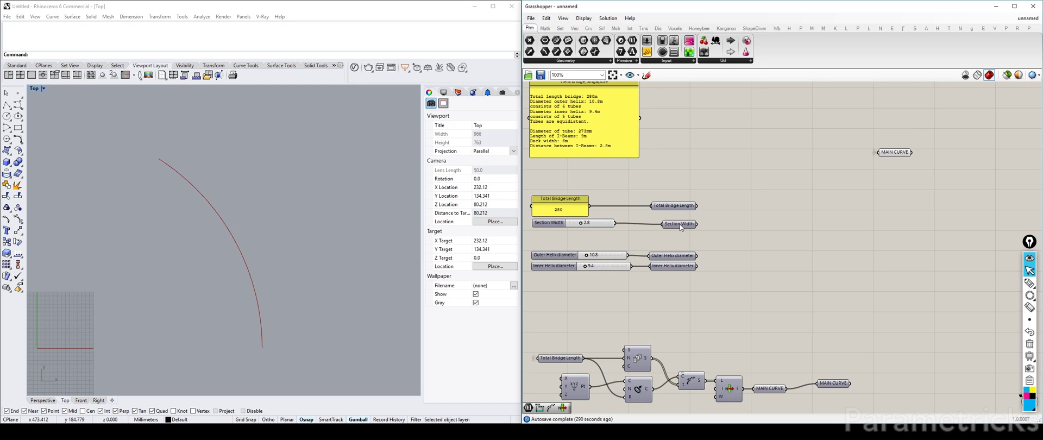
pyautogui.moveTo(680, 224); pyautogui.dragTo(901, 166)
pyautogui.rightClick(793, 221)
pyautogui.moveTo(833, 248)
pyautogui.click(913, 264)
pyautogui.click(845, 237)
pyautogui.click(873, 181)
# Duplicate the Total Bridge Length, Section Width, Outer Helix diameter and Inner Helix diameter parameters as a wired column beside the originals.
pyautogui.moveTo(689, 191); pyautogui.dragTo(673, 278)
pyautogui.keyDown('alt'); pyautogui.moveTo(680, 207); pyautogui.dragTo(729, 227); pyautogui.keyUp('alt')
pyautogui.click(705, 213)
# Set the wire display of the new Total Bridge Length and Section Width copies to Hidden.
pyautogui.click(730, 208)
pyautogui.rightClick(731, 208)
pyautogui.moveTo(782, 230)
pyautogui.click(850, 250)
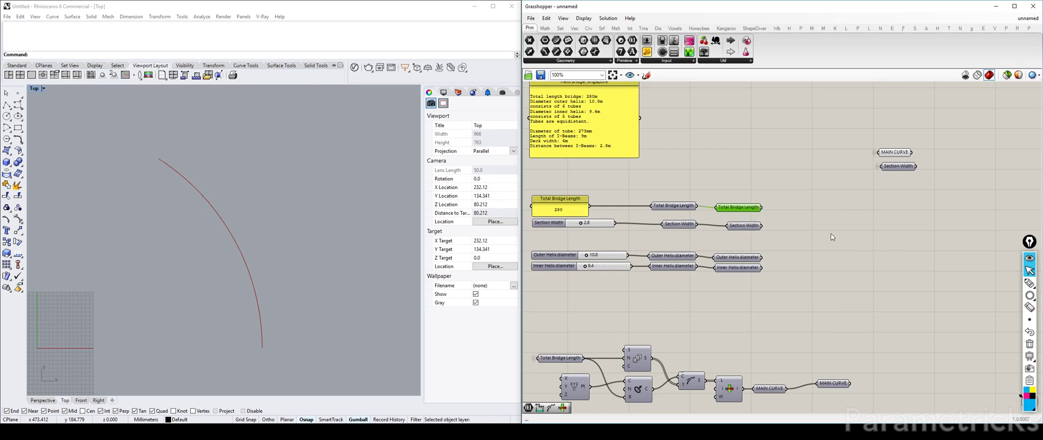
pyautogui.rightClick(746, 228)
pyautogui.moveTo(788, 251)
pyautogui.click(873, 268)
# Set the wire display of the new Outer Helix diameter and Inner Helix diameter copies to Hidden.
pyautogui.click(759, 257)
pyautogui.rightClick(736, 256)
pyautogui.moveTo(770, 281)
pyautogui.click(864, 296)
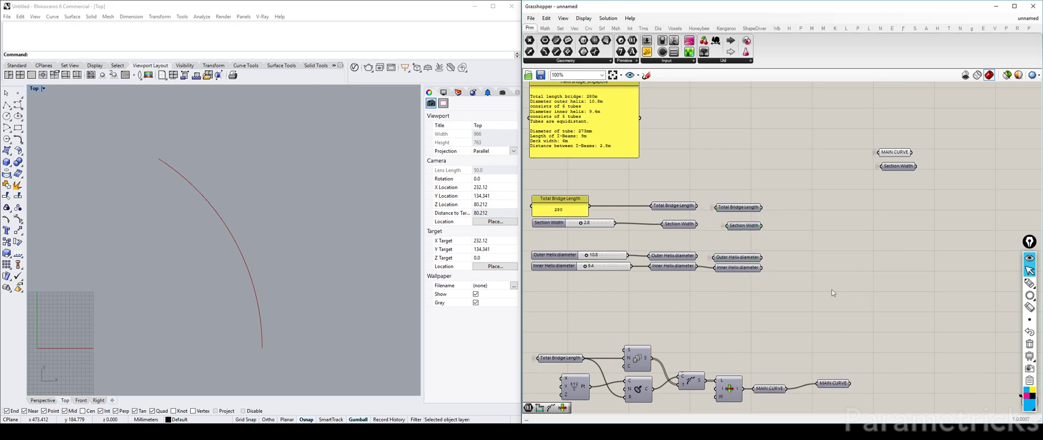
pyautogui.rightClick(750, 271)
pyautogui.moveTo(809, 290)
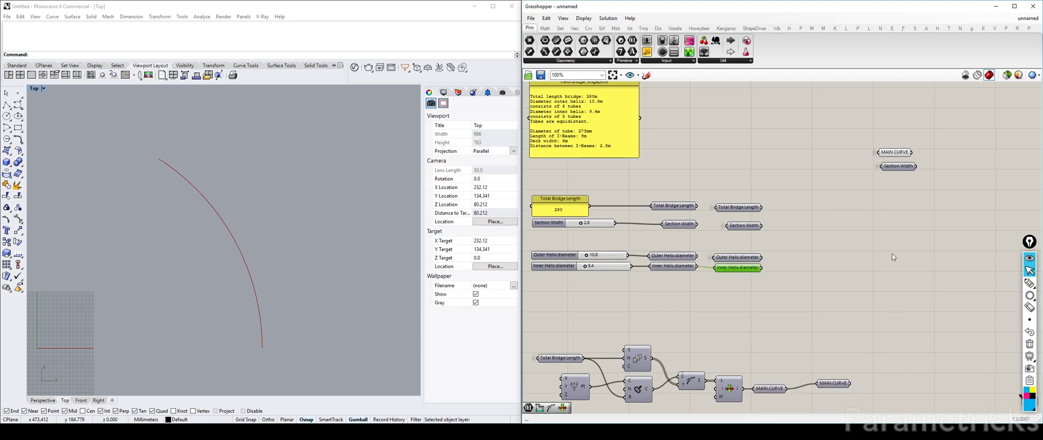
# Move the upper MAIN CURVE copy so that it lines up directly above the Section Width copy.
pyautogui.moveTo(892, 253); pyautogui.dragTo(679, 361, button='right')
pyautogui.scroll(3, 840, 263)
pyautogui.moveTo(737, 195); pyautogui.dragTo(741, 200)
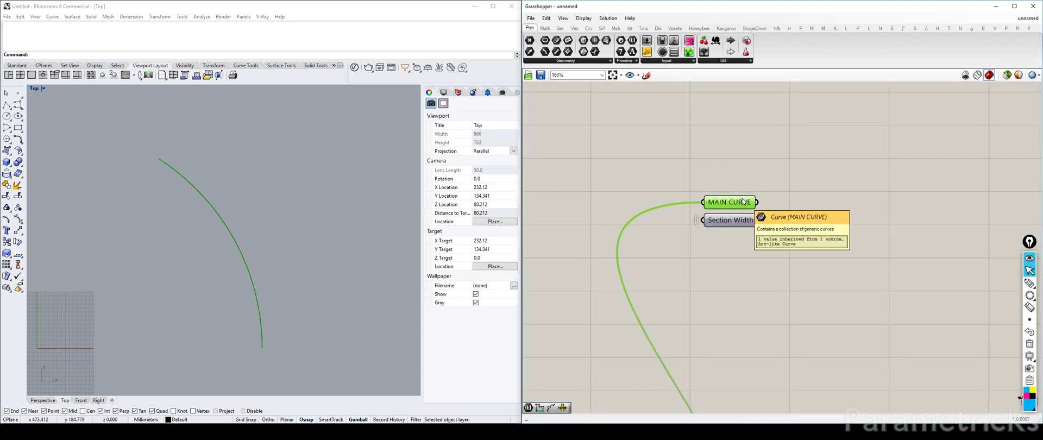
pyautogui.moveTo(673, 227)
pyautogui.mouseDown(button='right')
pyautogui.moveTo(796, 177)
pyautogui.moveTo(686, 221)
pyautogui.mouseUp(button='right')
pyautogui.scroll(-4, 733, 216)
pyautogui.click(732, 219)
pyautogui.scroll(4, 744, 217)
pyautogui.click(739, 222)
pyautogui.scroll(-3, 709, 244)
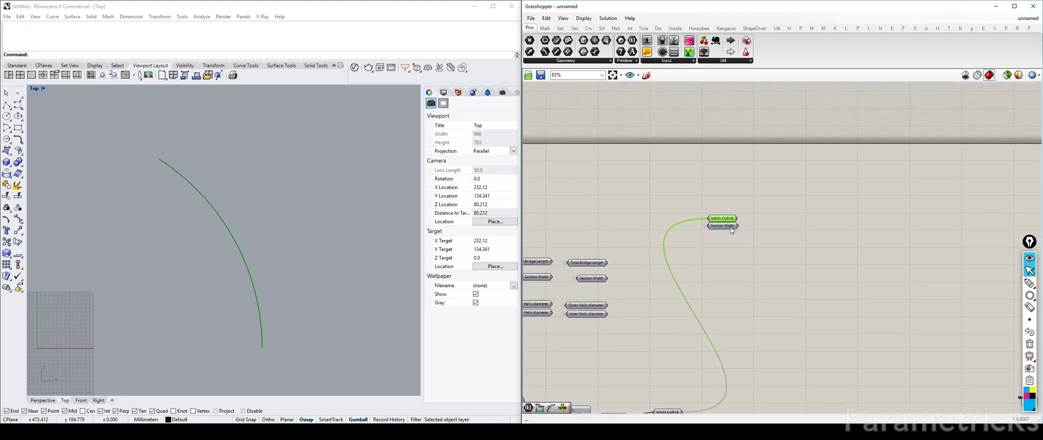
pyautogui.keyDown('alt'); pyautogui.moveTo(751, 228); pyautogui.dragTo(782, 230); pyautogui.keyUp('alt')
pyautogui.scroll(3, 883, 204)
pyautogui.press('Delete')
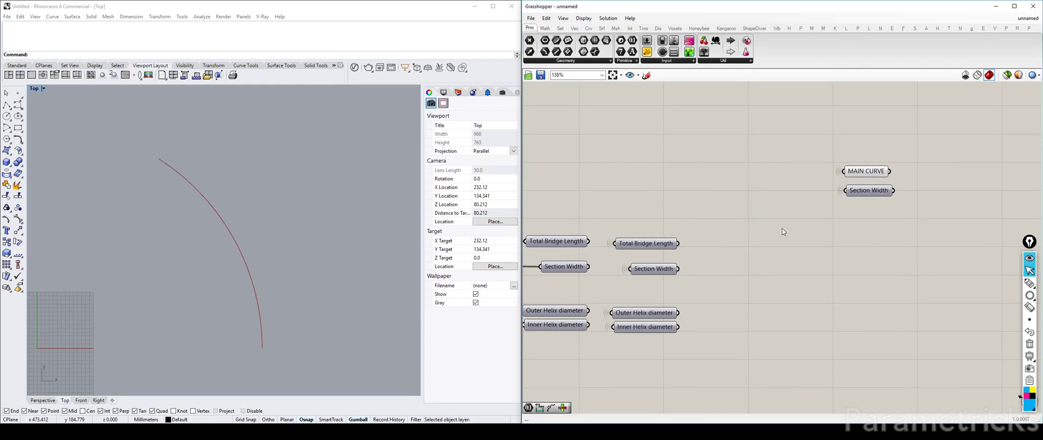
# Duplicate the hidden-wire Total Bridge Length parameter and place it between the upper MAIN CURVE and Section Width copies.
pyautogui.click(651, 245)
pyautogui.keyDown('alt'); pyautogui.moveTo(671, 245); pyautogui.dragTo(749, 205); pyautogui.keyUp('alt')
pyautogui.click(739, 193)
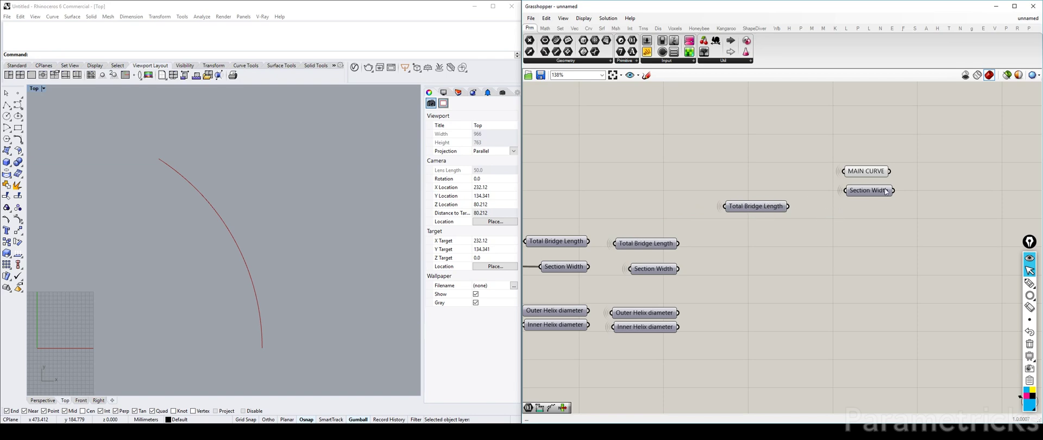
pyautogui.moveTo(878, 191); pyautogui.dragTo(853, 224)
pyautogui.moveTo(749, 208); pyautogui.dragTo(868, 191)
pyautogui.moveTo(847, 223); pyautogui.dragTo(875, 205)
# Left-align the stacked MAIN CURVE, Total Bridge Length and Section Width copies.
pyautogui.moveTo(899, 231); pyautogui.dragTo(836, 117)
pyautogui.click(870, 160)
pyautogui.moveTo(925, 132); pyautogui.dragTo(717, 153, button='right')
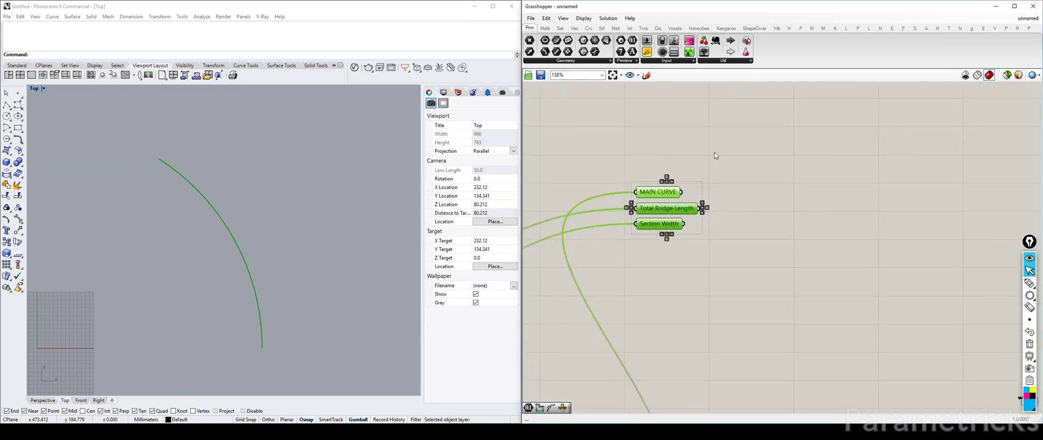
pyautogui.click(717, 163)
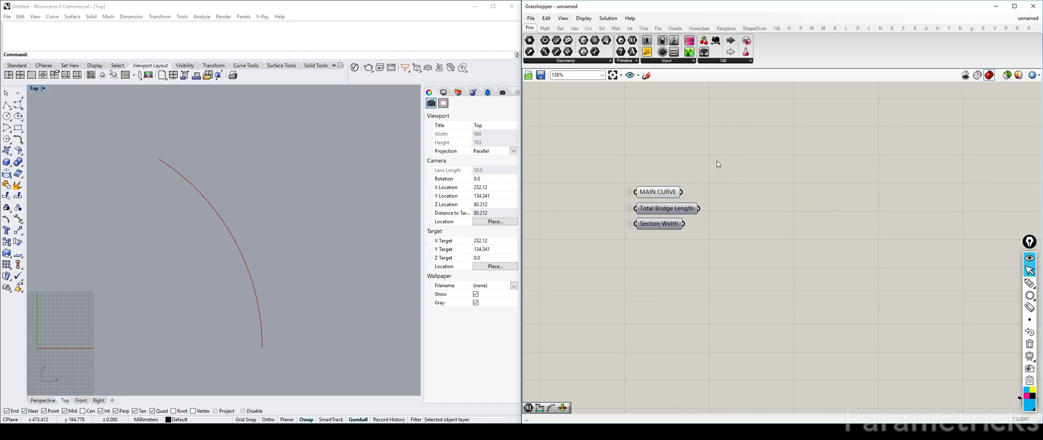
pyautogui.doubleClick(755, 220)
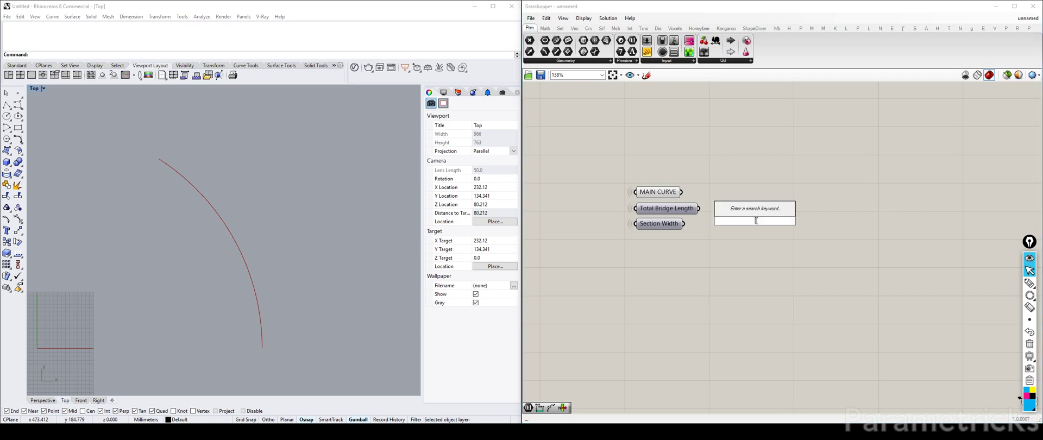
pyautogui.write('divi')
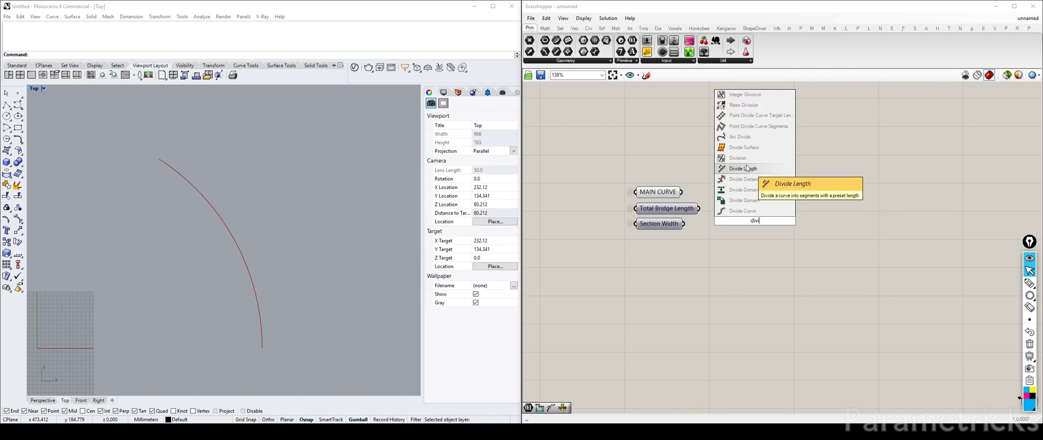
pyautogui.click(747, 168)
pyautogui.scroll(3, 738, 219)
pyautogui.click(738, 218)
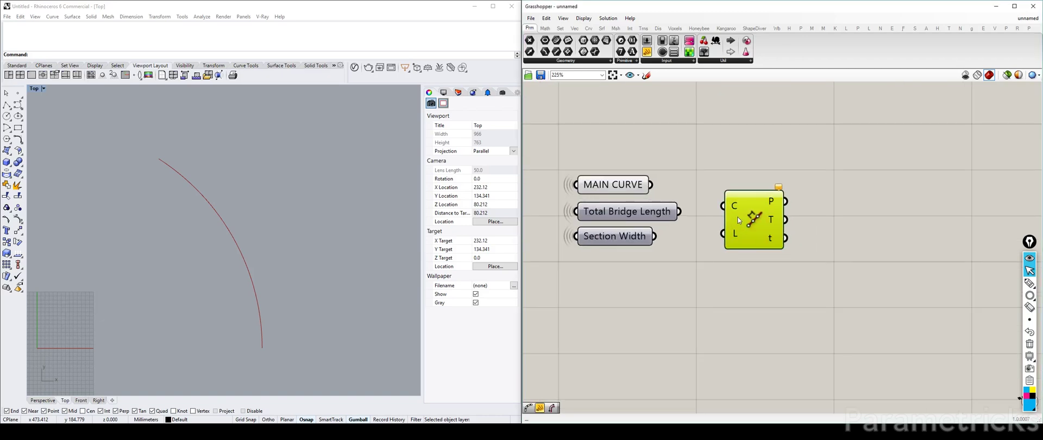
pyautogui.press('Delete')
# Add a Division component and wire Total Bridge Length to input A and Section Width to input B.
pyautogui.doubleClick(738, 218)
pyautogui.write('division')
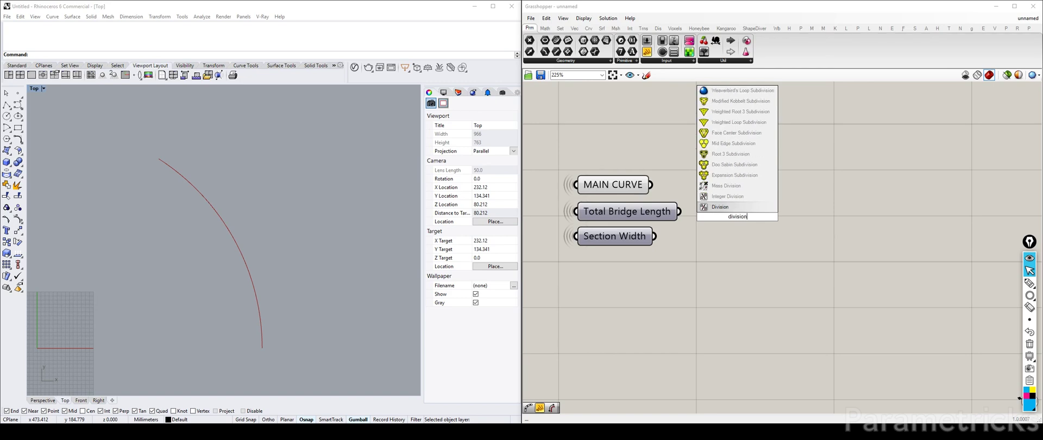
pyautogui.press('Return')
pyautogui.moveTo(680, 212); pyautogui.dragTo(734, 224)
pyautogui.moveTo(655, 236); pyautogui.dragTo(737, 222)
# Add a compact panel beside the Division component and connect the division result to it.
pyautogui.doubleClick(702, 269)
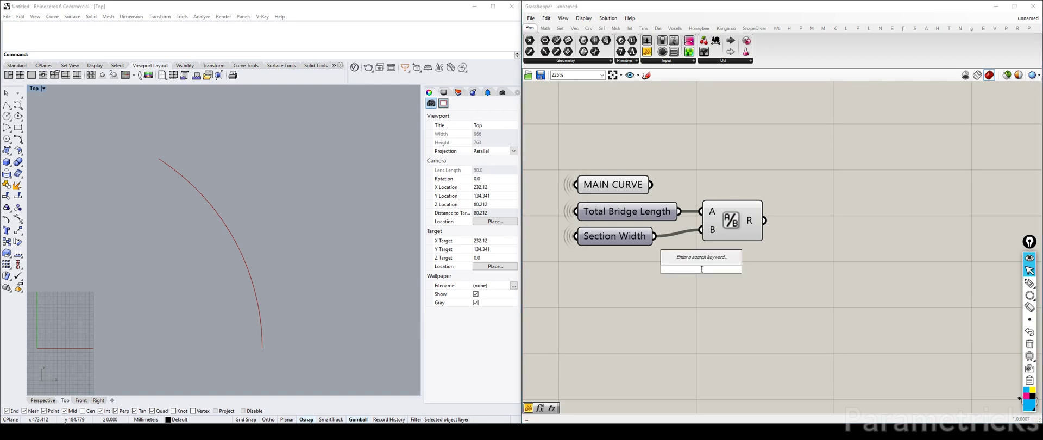
pyautogui.write('"')
pyautogui.press('Return')
pyautogui.moveTo(702, 270); pyautogui.dragTo(844, 237)
pyautogui.moveTo(764, 221); pyautogui.dragTo(775, 235)
pyautogui.moveTo(920, 278); pyautogui.dragTo(847, 235)
pyautogui.moveTo(805, 207); pyautogui.dragTo(809, 215)
pyautogui.moveTo(782, 163); pyautogui.dragTo(725, 161, button='right')
pyautogui.doubleClick(725, 161)
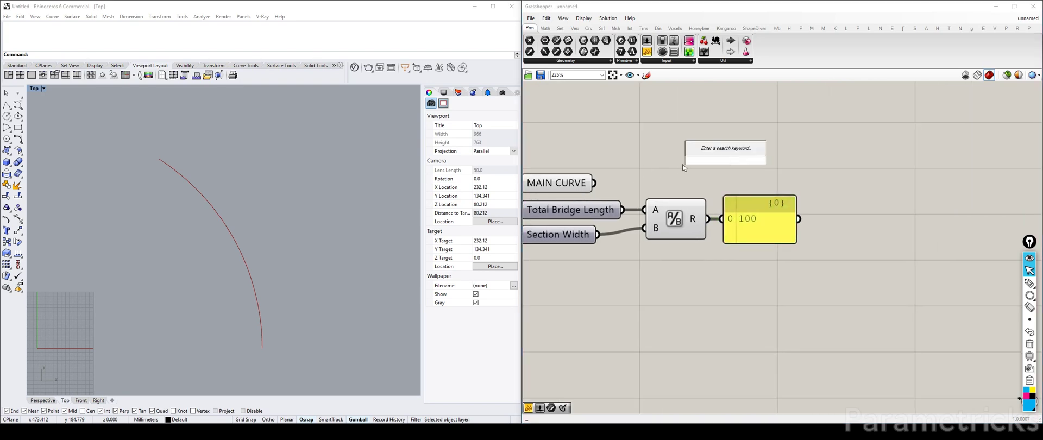
pyautogui.write('per')
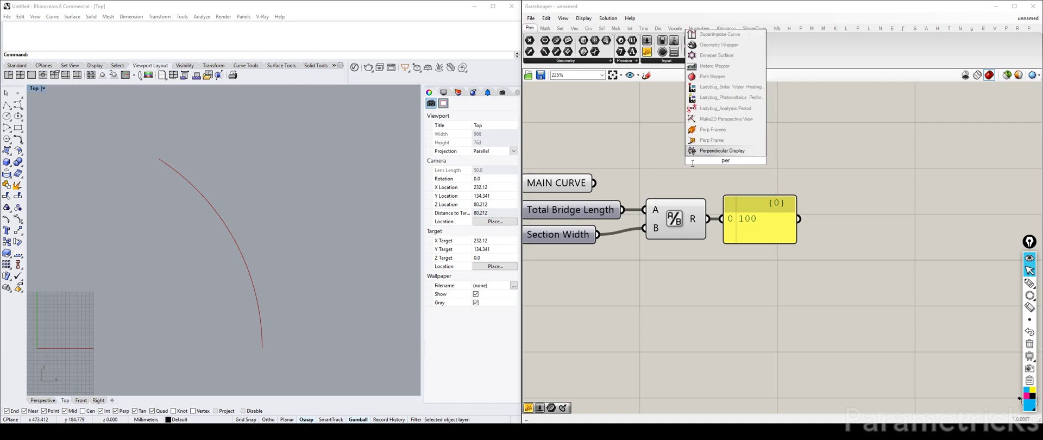
pyautogui.click(719, 140)
pyautogui.moveTo(702, 157); pyautogui.dragTo(774, 164)
pyautogui.moveTo(594, 182); pyautogui.dragTo(794, 150)
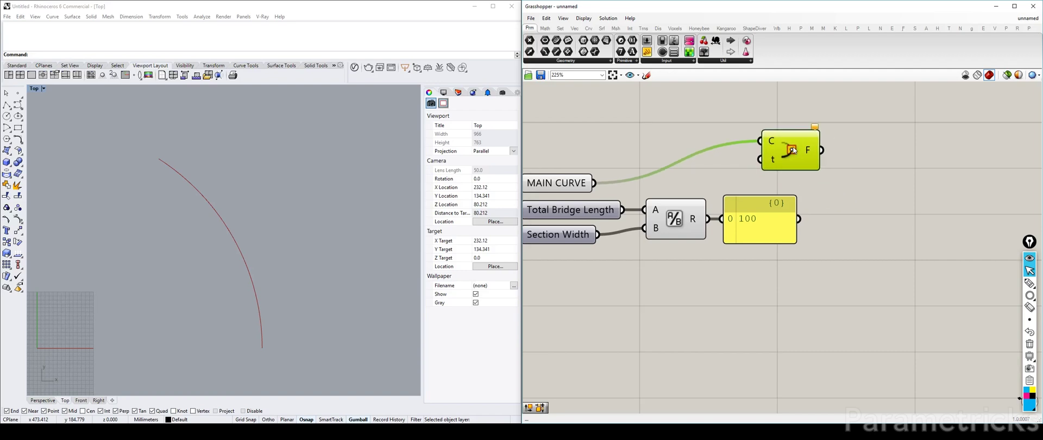
pyautogui.press('Delete')
# Add a Perp Frames component, wiring MAIN CURVE to its curve input and the panel to its N input.
pyautogui.doubleClick(788, 150)
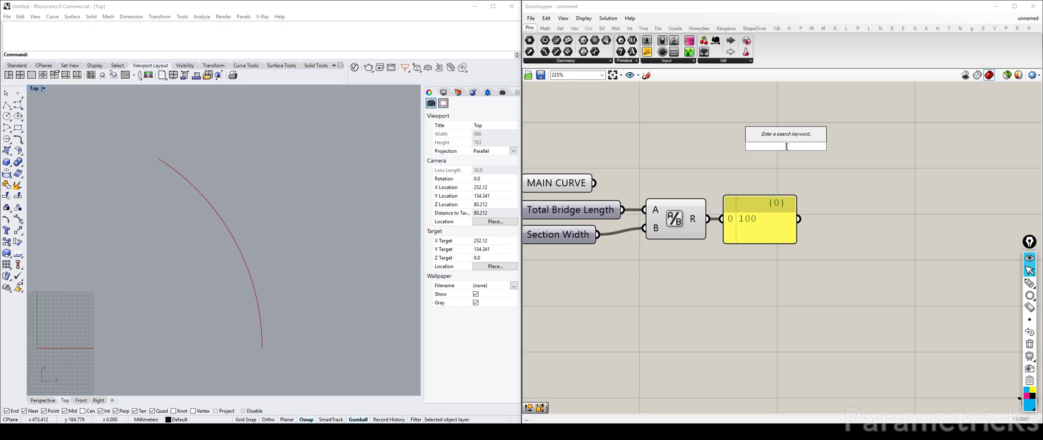
pyautogui.write('per')
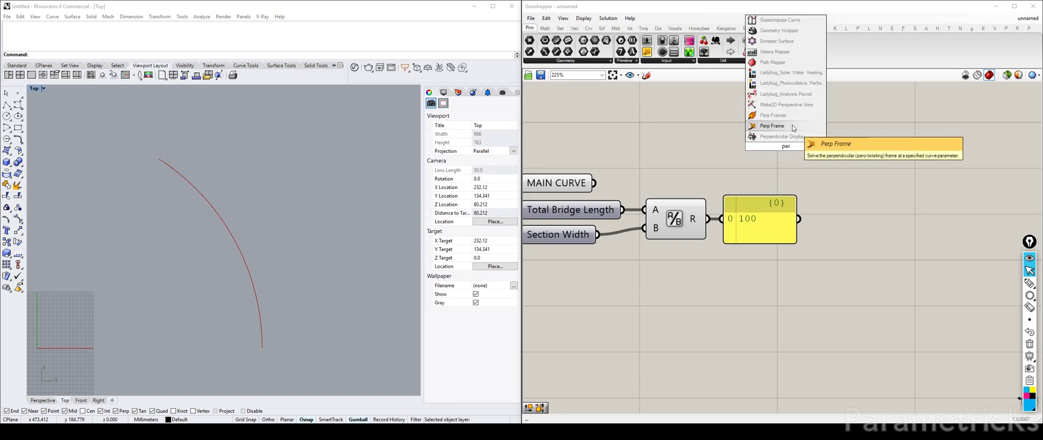
pyautogui.click(787, 116)
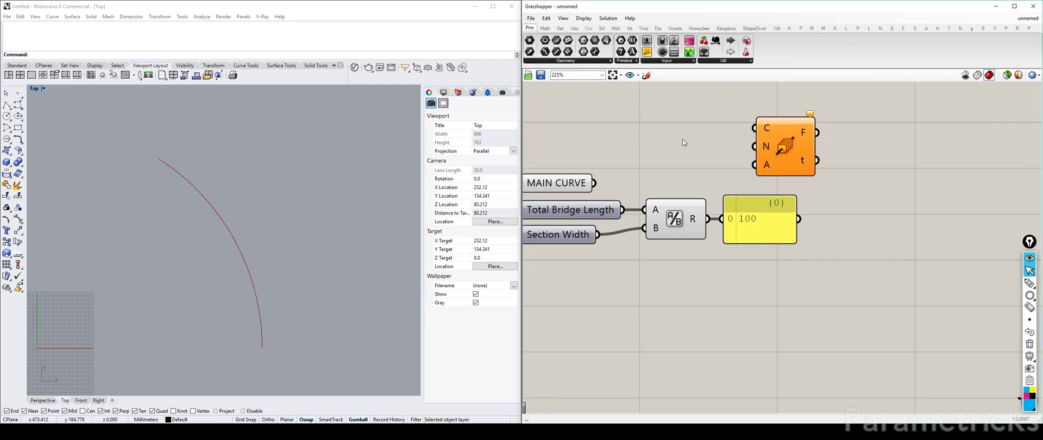
pyautogui.moveTo(594, 182); pyautogui.dragTo(863, 190)
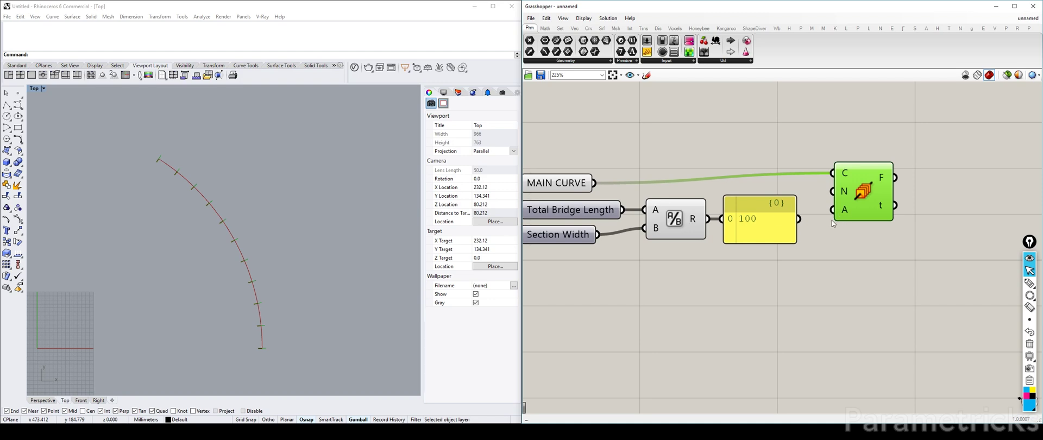
pyautogui.moveTo(823, 194); pyautogui.dragTo(832, 191)
pyautogui.moveTo(858, 189); pyautogui.dragTo(855, 200)
# Switch Rhino to a maximised Perspective viewport, zoom to extents and view the frames along the curve up close.
pyautogui.doubleClick(34, 89)
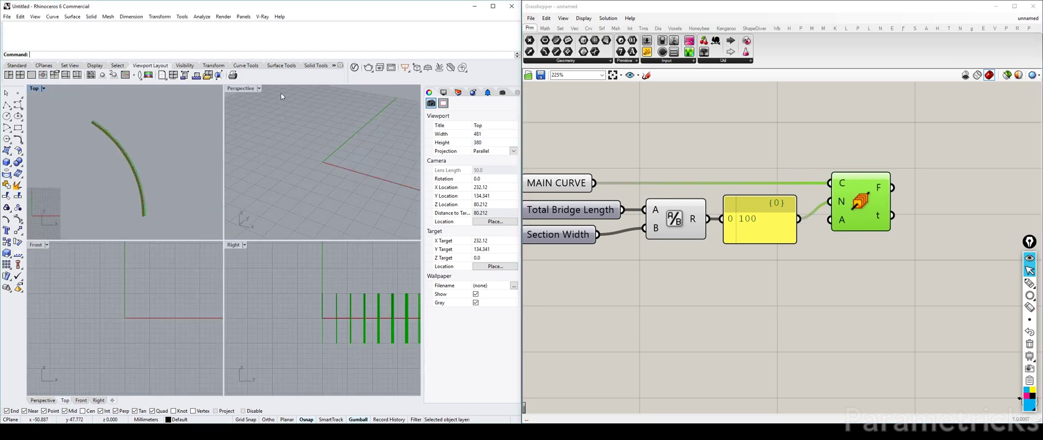
pyautogui.click(246, 88)
pyautogui.doubleClick(246, 88)
pyautogui.write('ZE')
pyautogui.press('Return')
pyautogui.write('ZS')
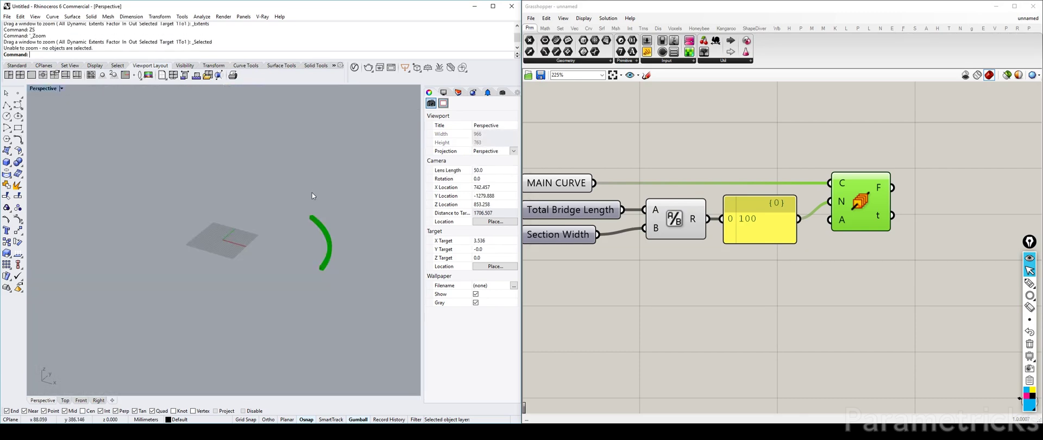
pyautogui.press('Return')
pyautogui.moveTo(322, 271); pyautogui.dragTo(325, 265, button='right')
pyautogui.scroll(5, 325, 266)
pyautogui.moveTo(263, 277); pyautogui.dragTo(253, 271, button='right')
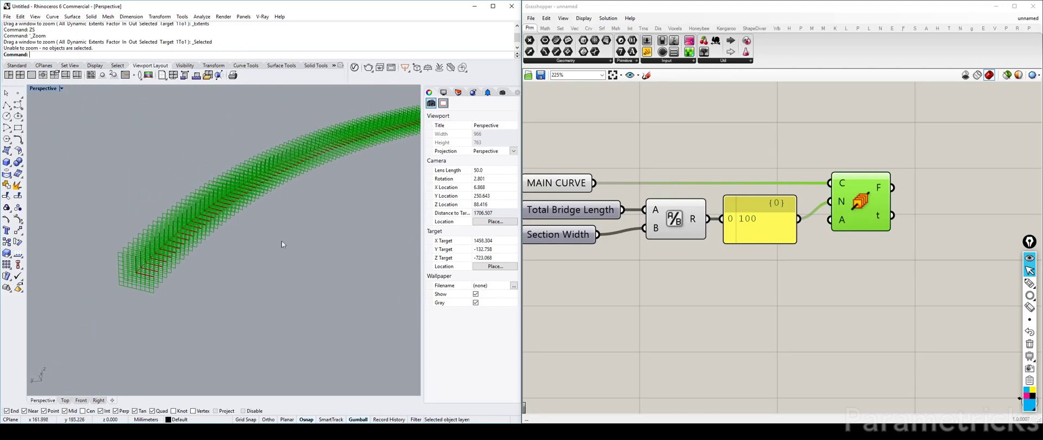
# Review the bridge definition on the Grasshopper canvas and highlight the perpendicular frames generated along the main curve.
pyautogui.moveTo(769, 244); pyautogui.dragTo(804, 214, button='right')
pyautogui.scroll(-6, 796, 217)
pyautogui.moveTo(707, 221); pyautogui.dragTo(823, 185, button='right')
pyautogui.scroll(2, 623, 212)
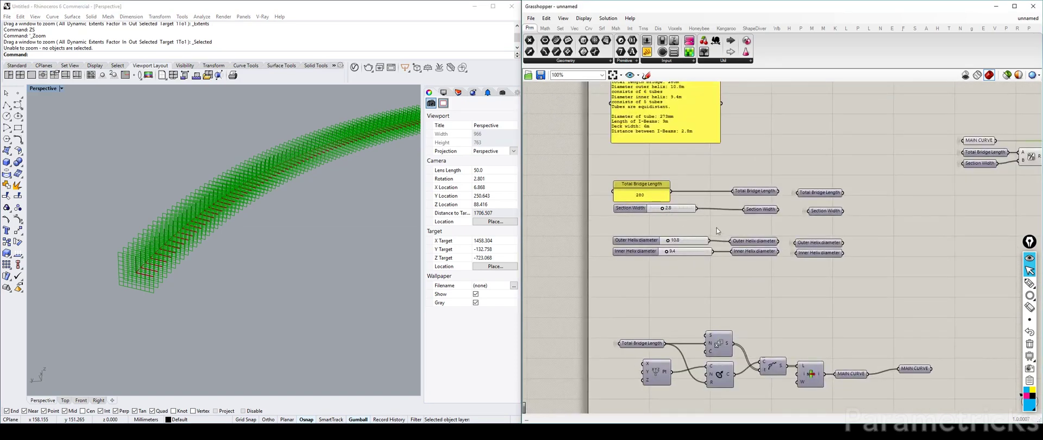
pyautogui.moveTo(713, 230); pyautogui.dragTo(639, 256, button='right')
pyautogui.moveTo(667, 295); pyautogui.dragTo(677, 338, button='right')
pyautogui.scroll(2, 572, 151)
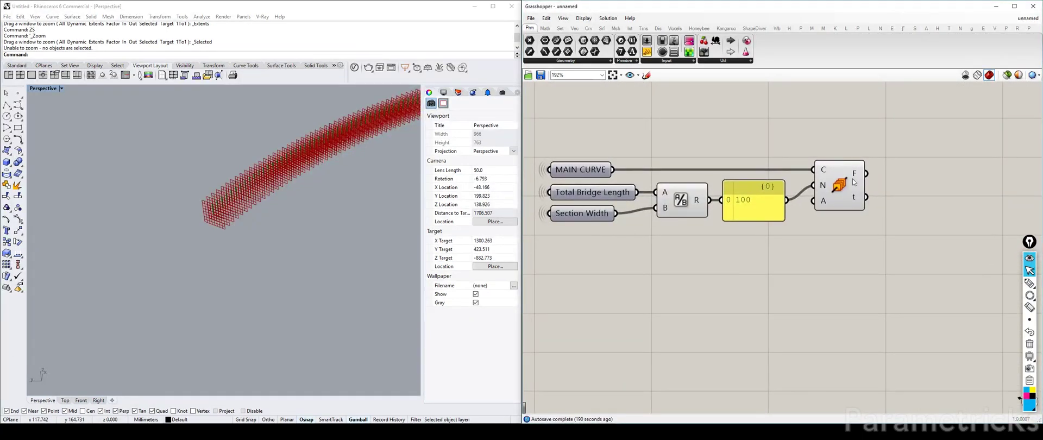
pyautogui.click(853, 182)
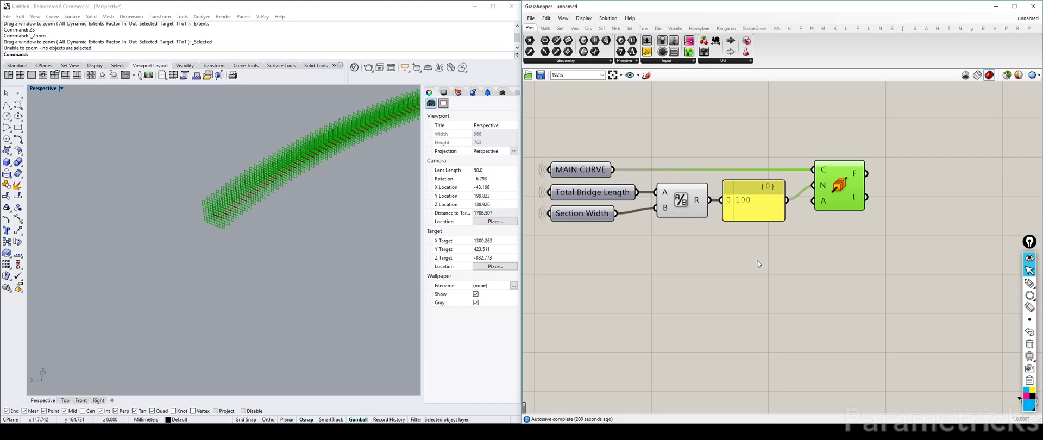
pyautogui.click(606, 265)
pyautogui.scroll(-4, 606, 265)
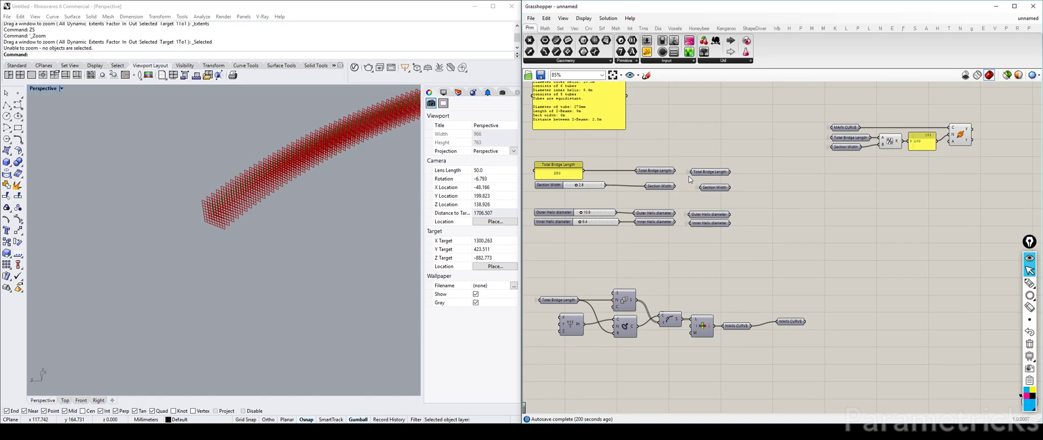
pyautogui.moveTo(590, 124); pyautogui.dragTo(593, 156, button='right')
pyautogui.scroll(3, 588, 142)
pyautogui.scroll(-3, 593, 150)
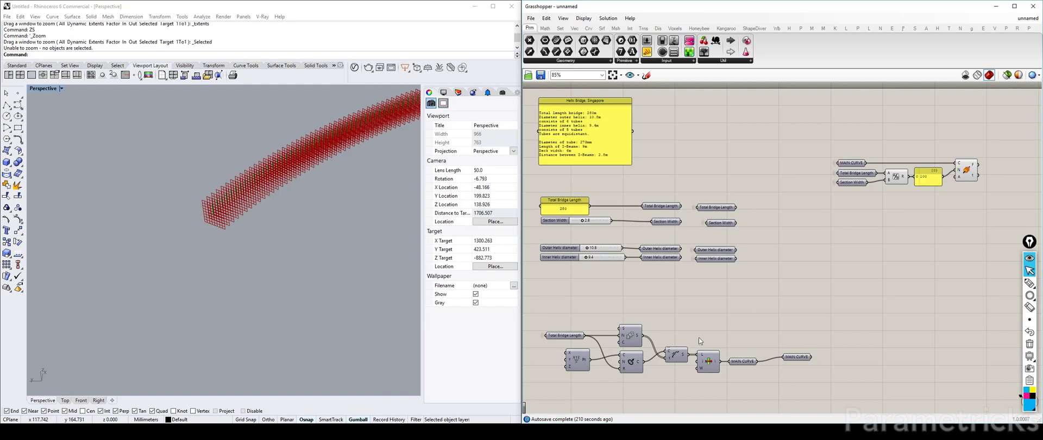
# Move the group of components that builds the main curve slightly down, away from the named parameters.
pyautogui.moveTo(688, 194); pyautogui.dragTo(752, 285)
pyautogui.moveTo(780, 323); pyautogui.dragTo(770, 280, button='right')
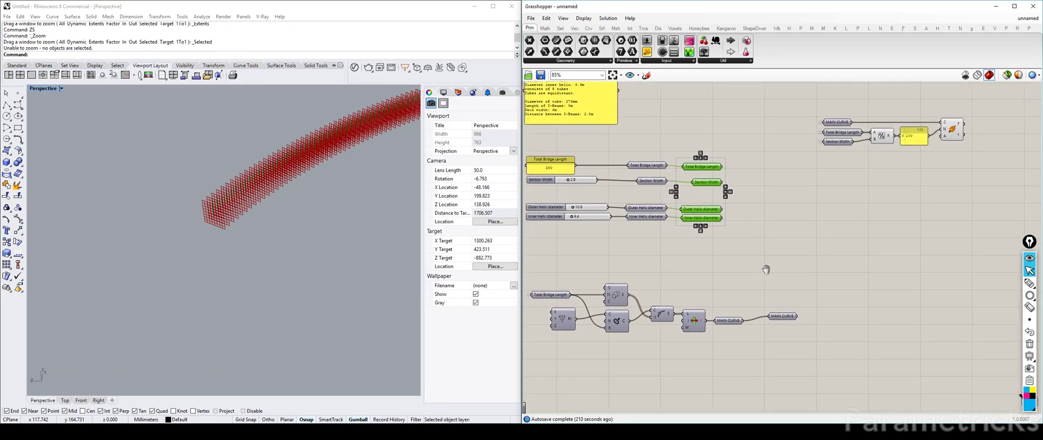
pyautogui.moveTo(842, 366); pyautogui.dragTo(527, 271)
pyautogui.moveTo(630, 295); pyautogui.dragTo(622, 316)
# Select the four hidden-wire parameter copies to inspect their connections to the named originals.
pyautogui.moveTo(745, 141); pyautogui.dragTo(710, 243)
pyautogui.scroll(3, 709, 181)
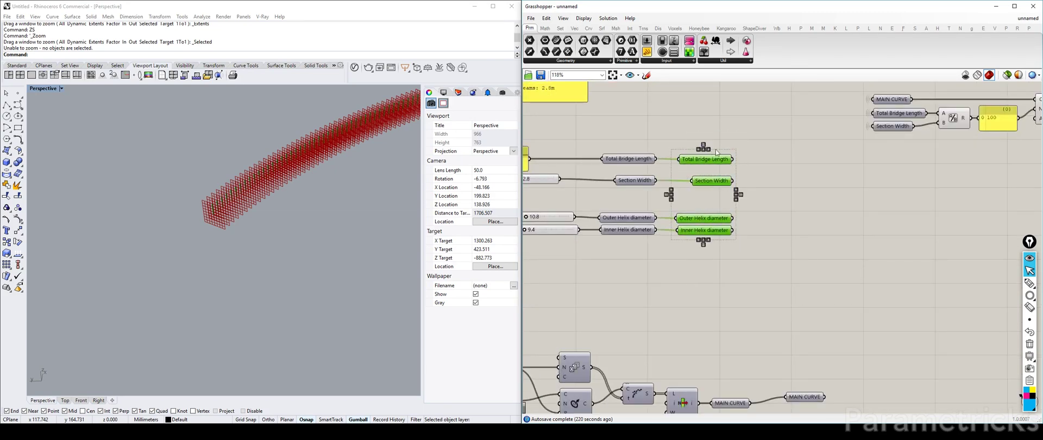
pyautogui.moveTo(728, 145); pyautogui.dragTo(821, 148, button='right')
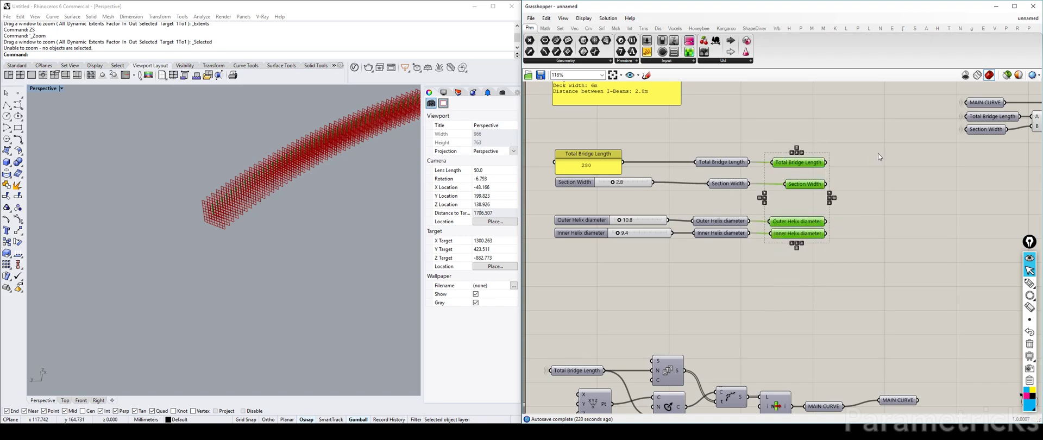
# Inspect the name and options of the main curve parameter that feeds the perpendicular frames component.
pyautogui.moveTo(914, 153); pyautogui.dragTo(606, 210, button='right')
pyautogui.scroll(5, 782, 213)
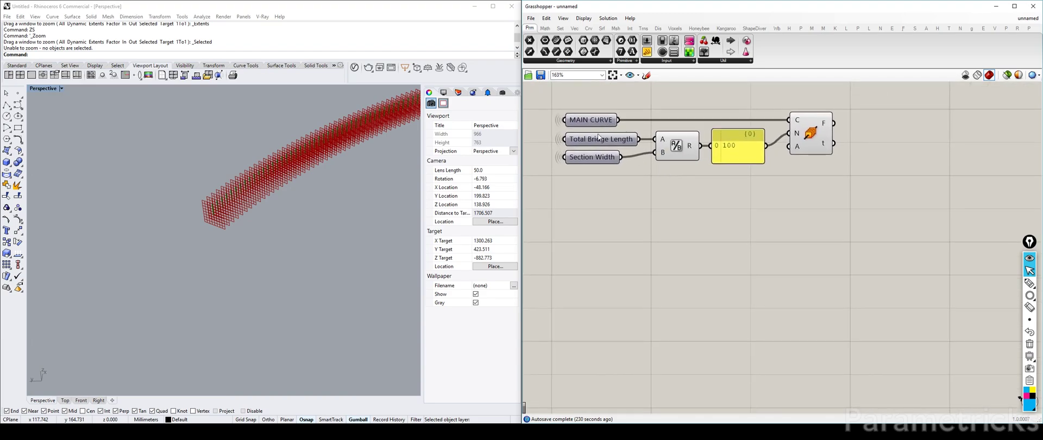
pyautogui.click(593, 121)
pyautogui.rightClick(598, 115)
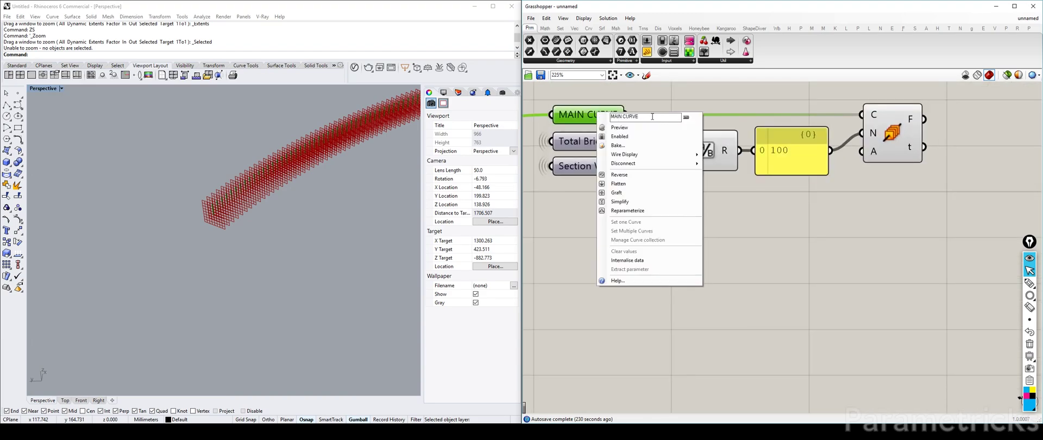
pyautogui.click(670, 106)
pyautogui.scroll(-4, 670, 265)
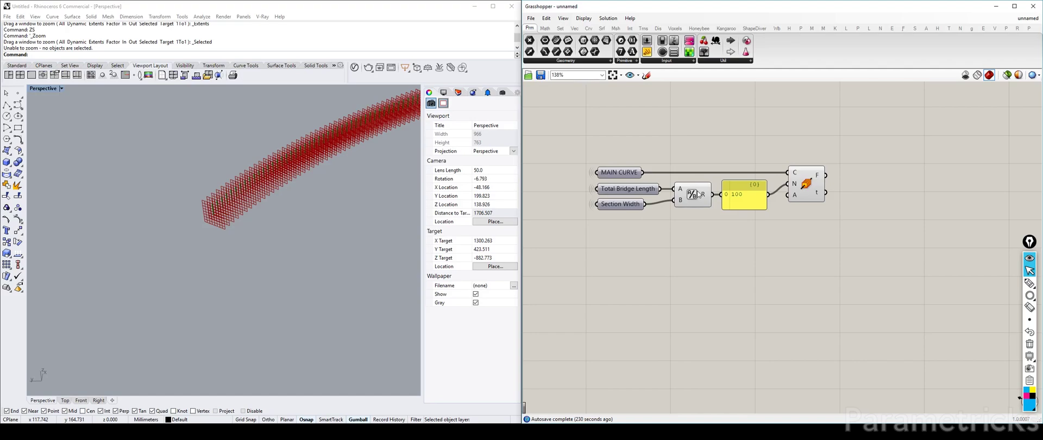
# Review how total bridge length divided by section width supplies the number of perpendicular frames along the main curve.
pyautogui.moveTo(699, 193); pyautogui.dragTo(591, 195, button='right')
pyautogui.click(711, 190)
pyautogui.click(695, 230)
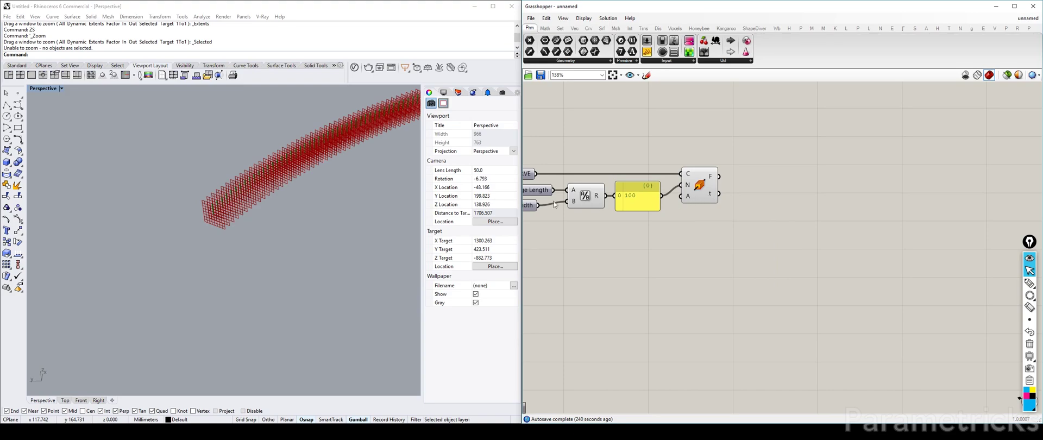
pyautogui.click(281, 201)
pyautogui.moveTo(646, 200); pyautogui.dragTo(735, 186, button='right')
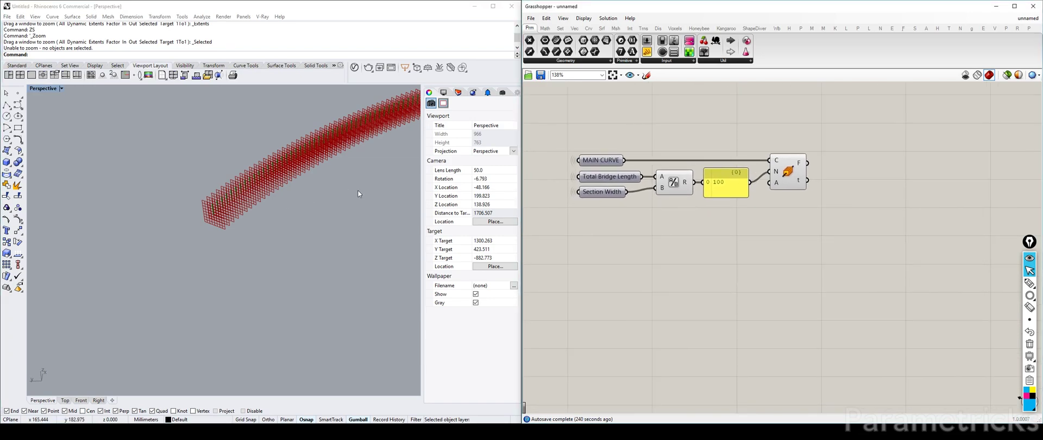
pyautogui.click(796, 162)
pyautogui.click(833, 210)
pyautogui.click(611, 193)
pyautogui.moveTo(621, 215); pyautogui.dragTo(589, 153)
pyautogui.click(602, 148)
pyautogui.click(722, 132)
pyautogui.moveTo(725, 132); pyautogui.dragTo(658, 151, button='right')
# Highlight the perpendicular frames in the Rhino viewport and examine them along the whole curve and up close at its end.
pyautogui.moveTo(333, 180); pyautogui.dragTo(349, 179, button='right')
pyautogui.click(728, 187)
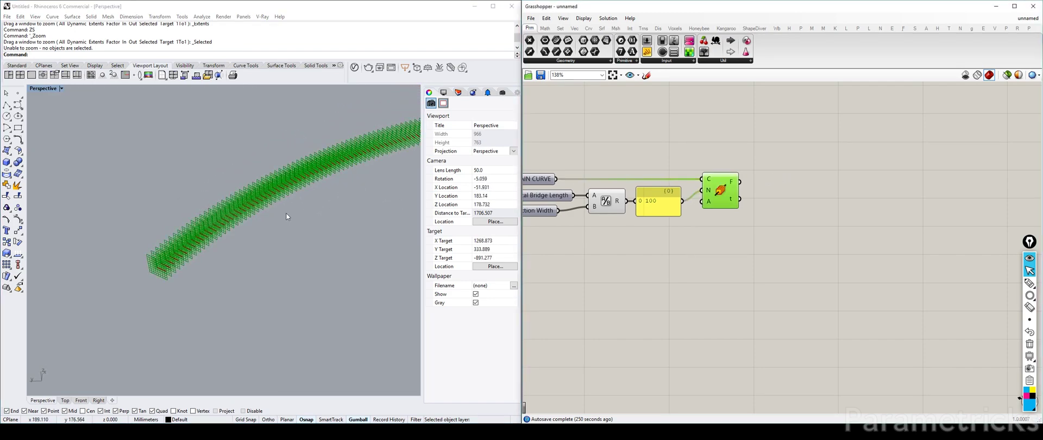
pyautogui.scroll(-5, 162, 256)
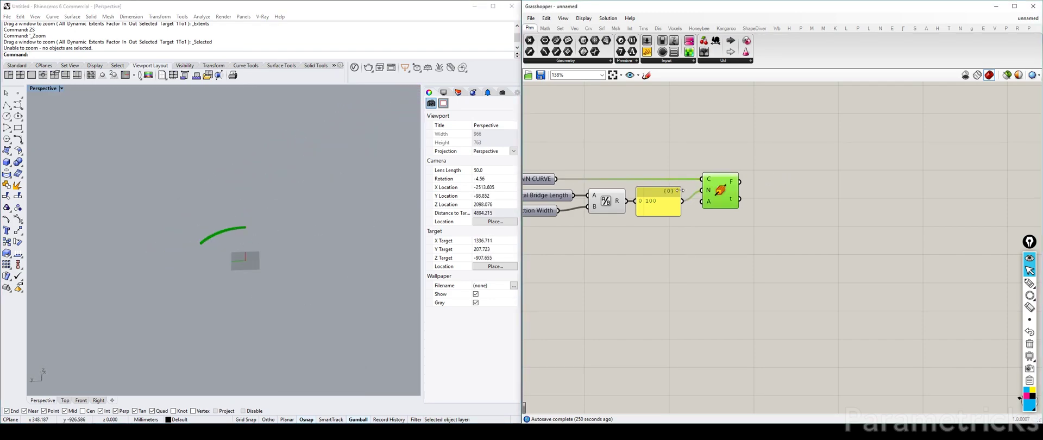
pyautogui.middleClick(723, 192)
pyautogui.click(743, 212)
pyautogui.moveTo(306, 249); pyautogui.dragTo(310, 243, button='right')
pyautogui.scroll(5, 266, 239)
pyautogui.scroll(-4, 263, 220)
pyautogui.scroll(8, 263, 220)
pyautogui.scroll(-8, 262, 219)
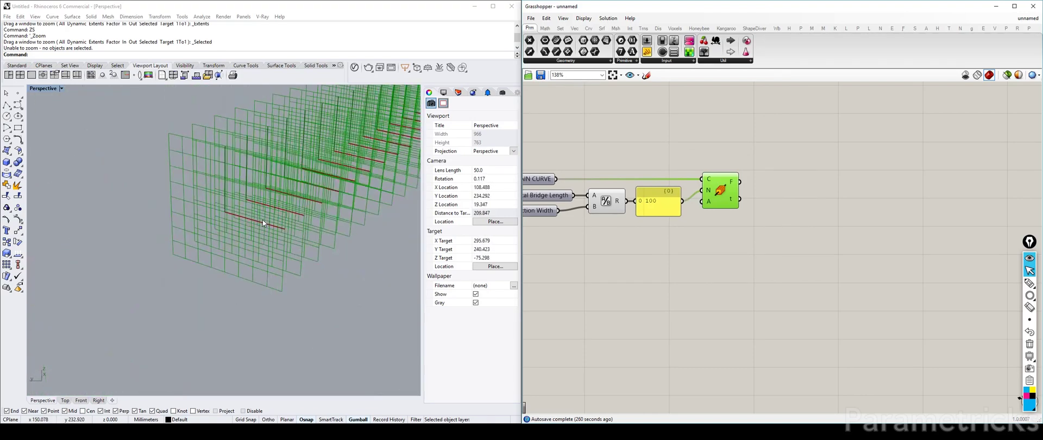
pyautogui.click(625, 236)
pyautogui.moveTo(600, 234); pyautogui.dragTo(647, 185, button='right')
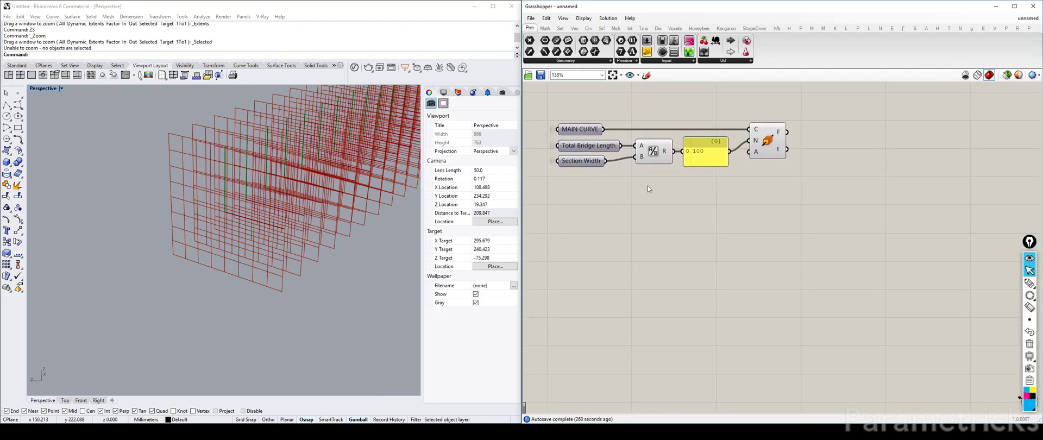